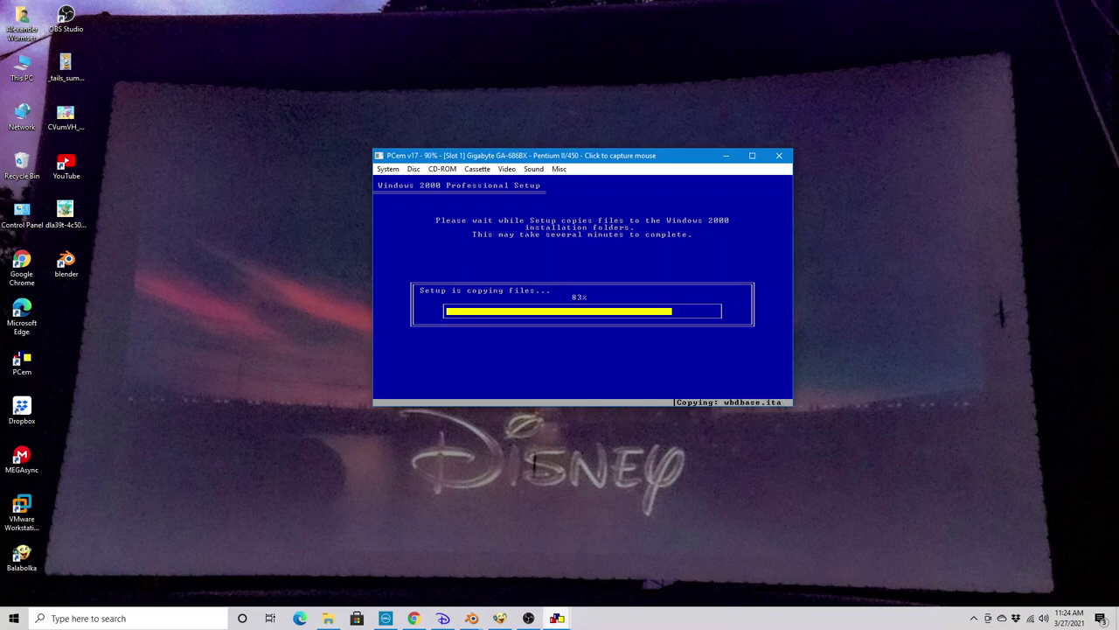
Check the screen recorder, then return to PCem showing setup's restart countdown
left_click(528, 618)
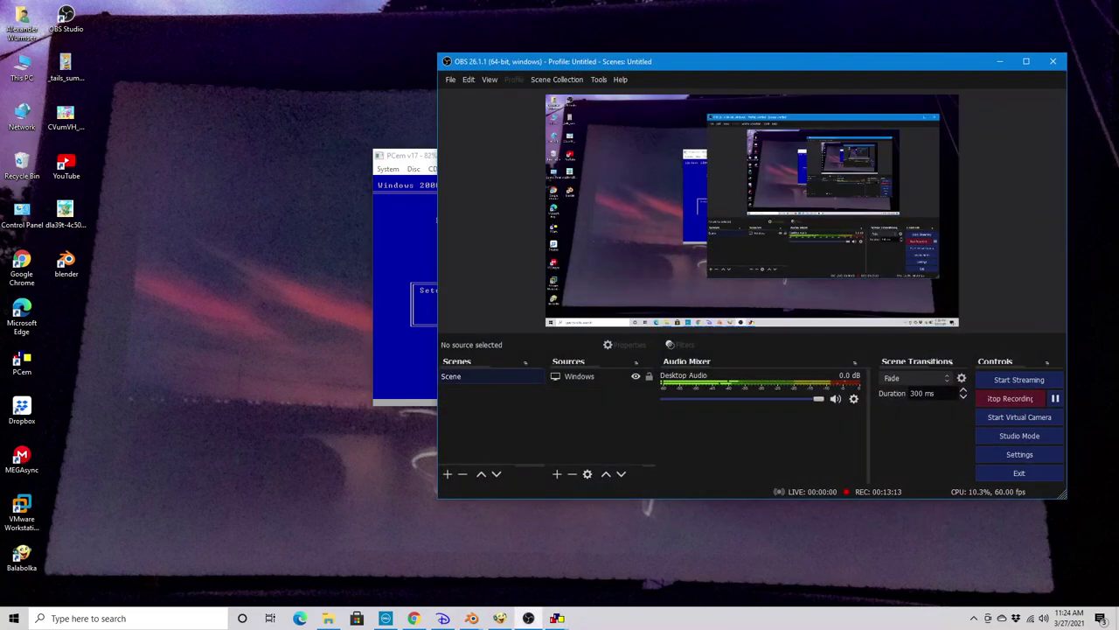
left_click(999, 61)
left_click(999, 61)
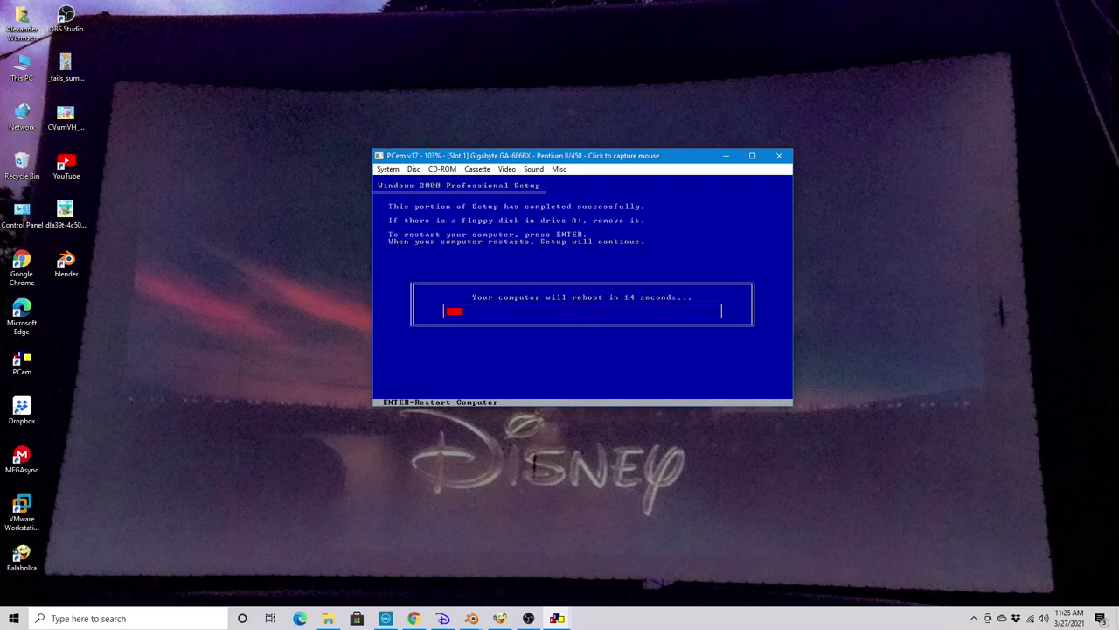
Restart the guest into graphical setup, switch Chrome to the XP Tour Music video, and minimize it
key("Return")
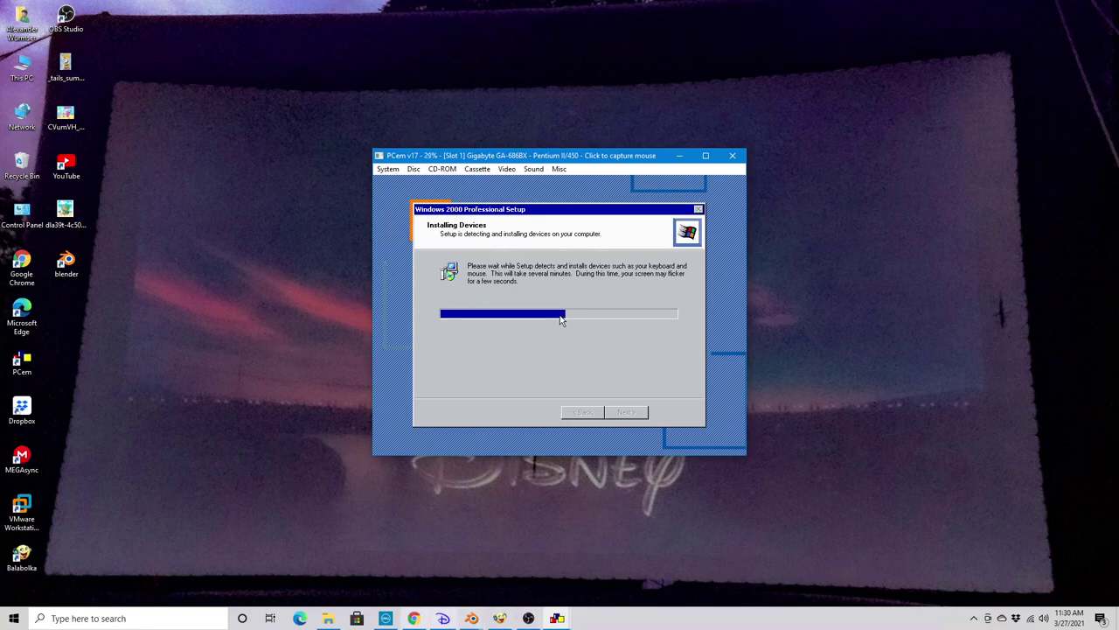
left_click(414, 618)
key("ctrl+shift+Tab")
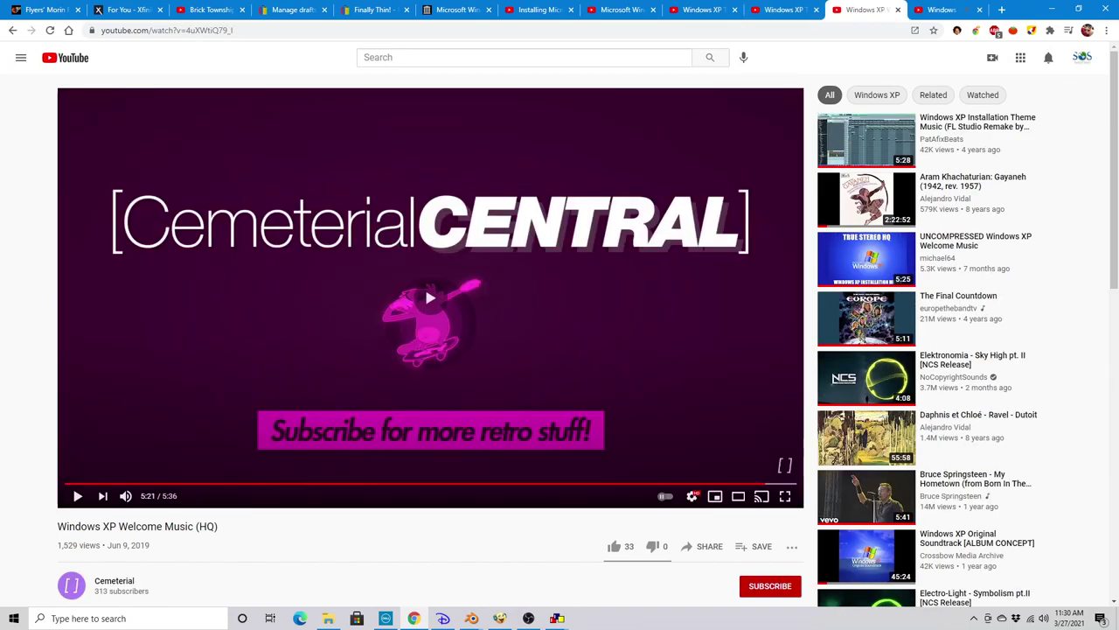
key("ctrl+shift+Tab")
key("ctrl+shift+Tab")
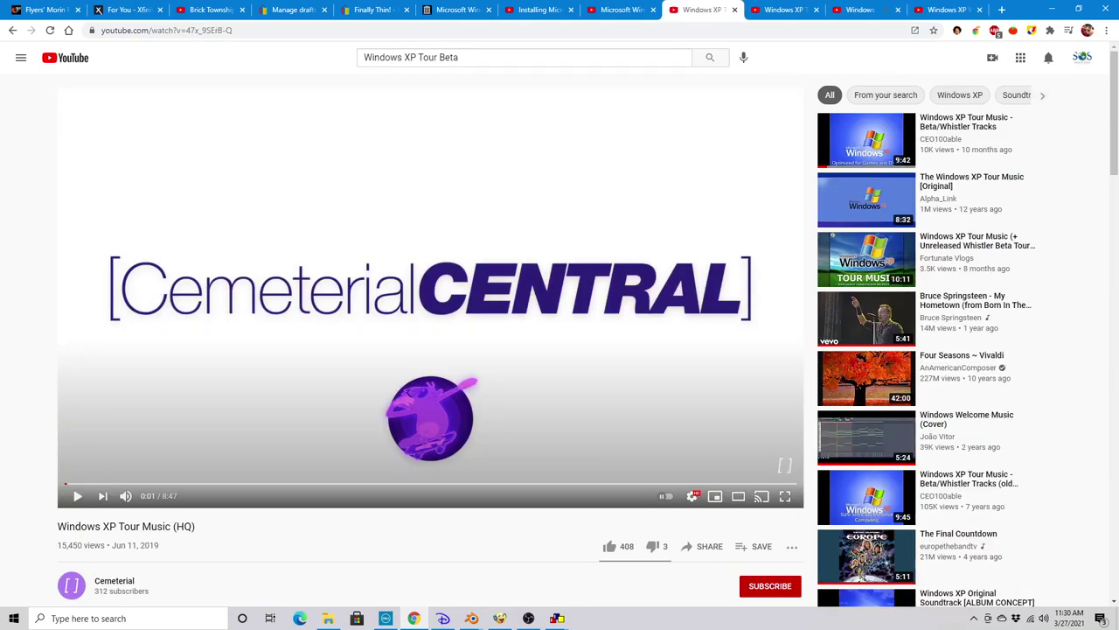
key("super+d")
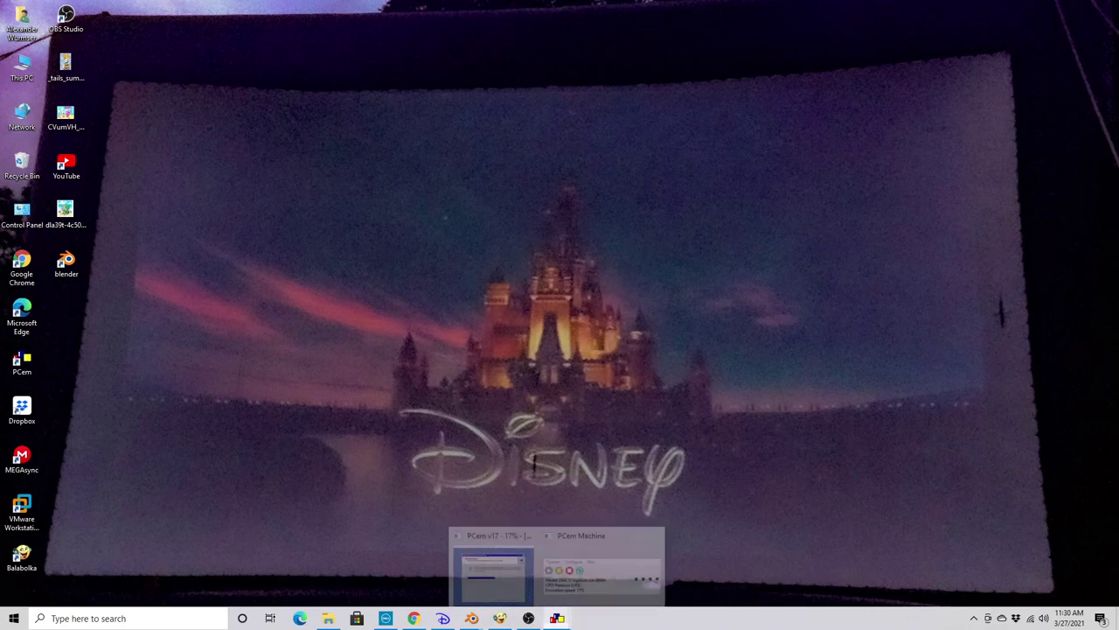
Restore PCem and toggle mouse capture while setup advances to Regional Settings
left_click(553, 616)
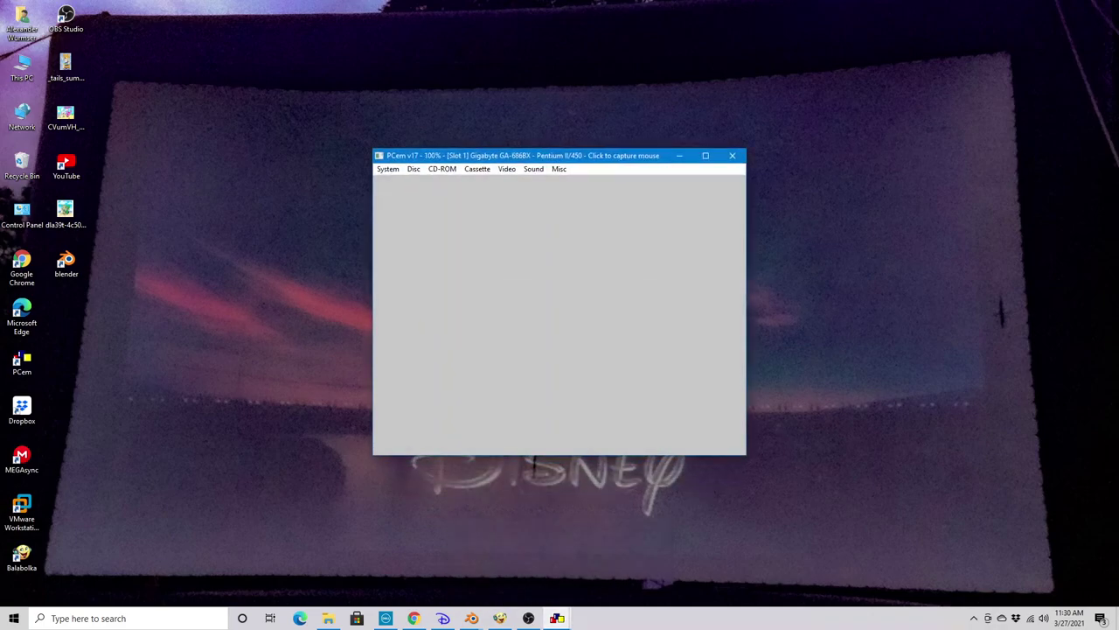
left_click(426, 338)
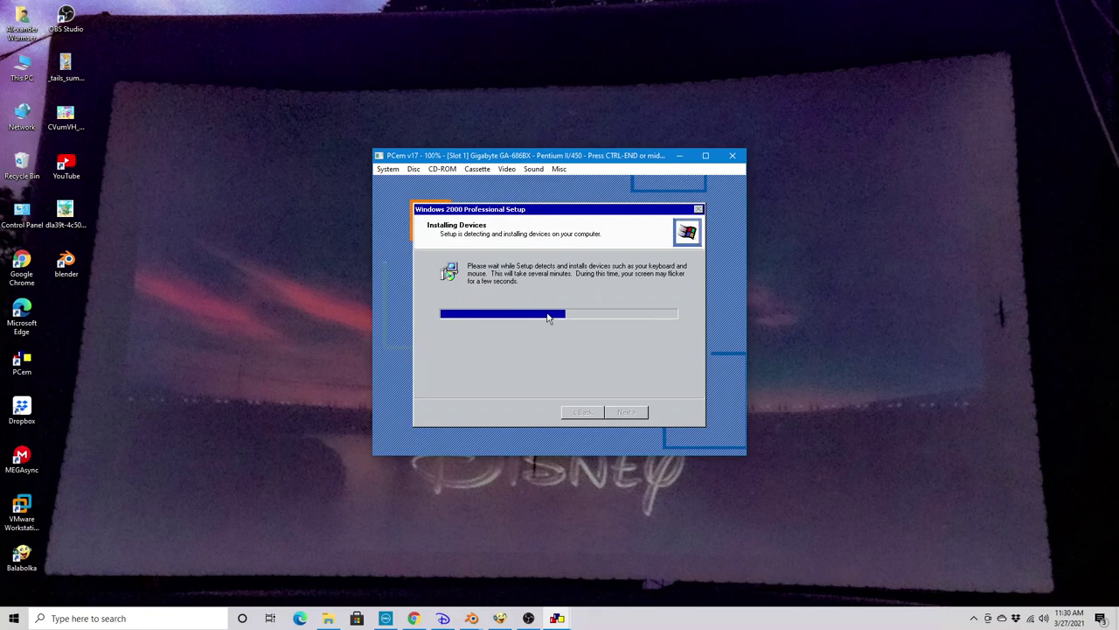
key("ctrl+End")
key("XF86AudioPlay")
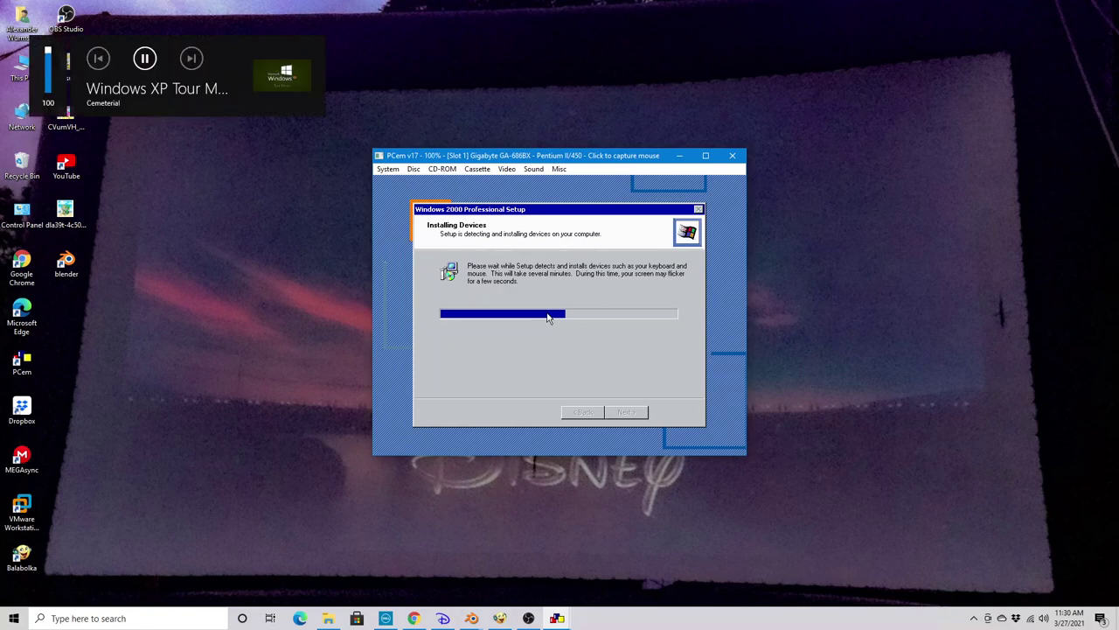
left_click(548, 318)
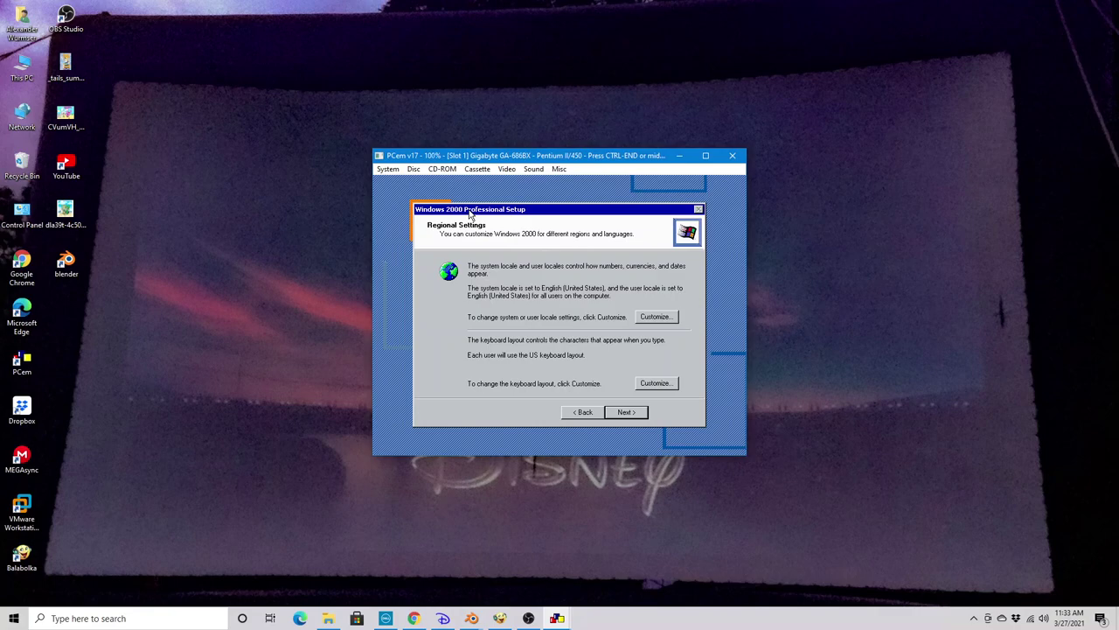
Accept Regional Settings, enter the owner's full name, and accept Computer Name and Date/Time pages
key("Return")
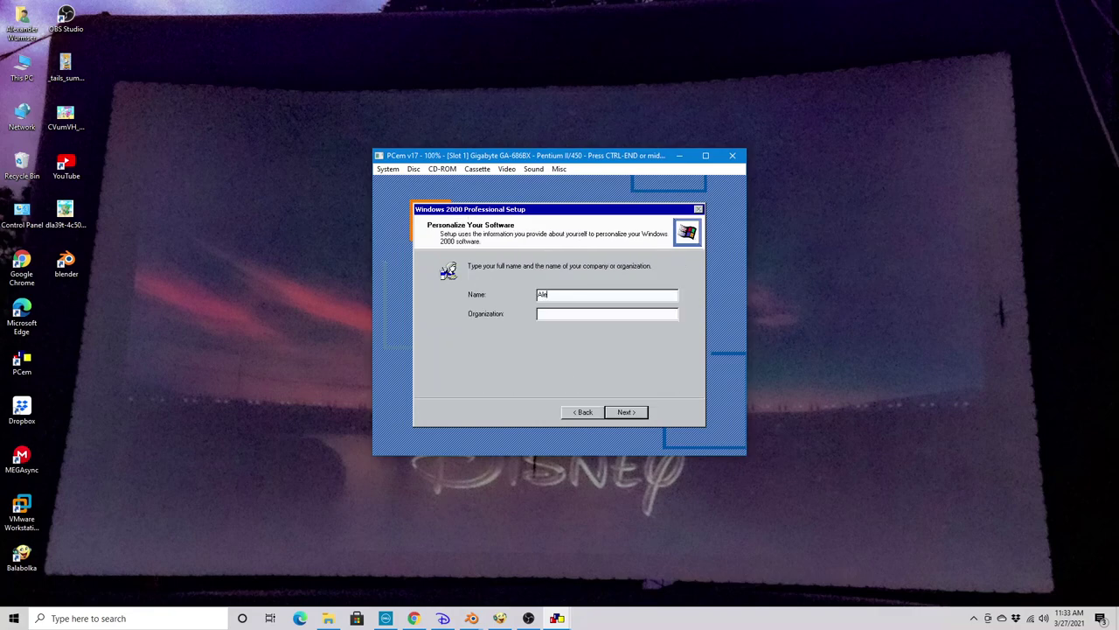
key("Return")
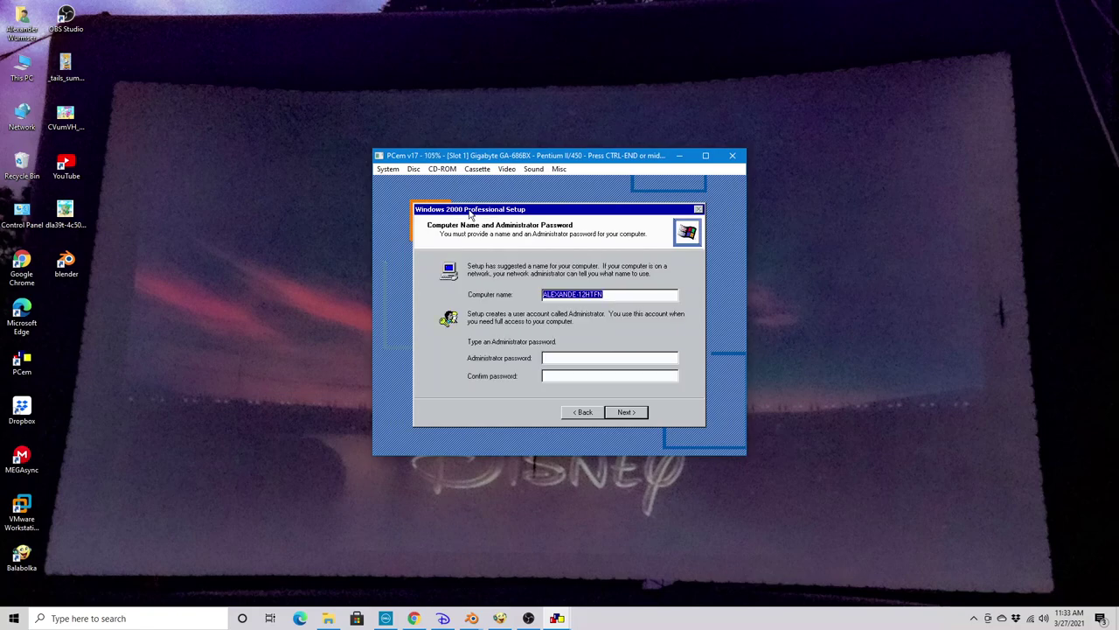
key("Return")
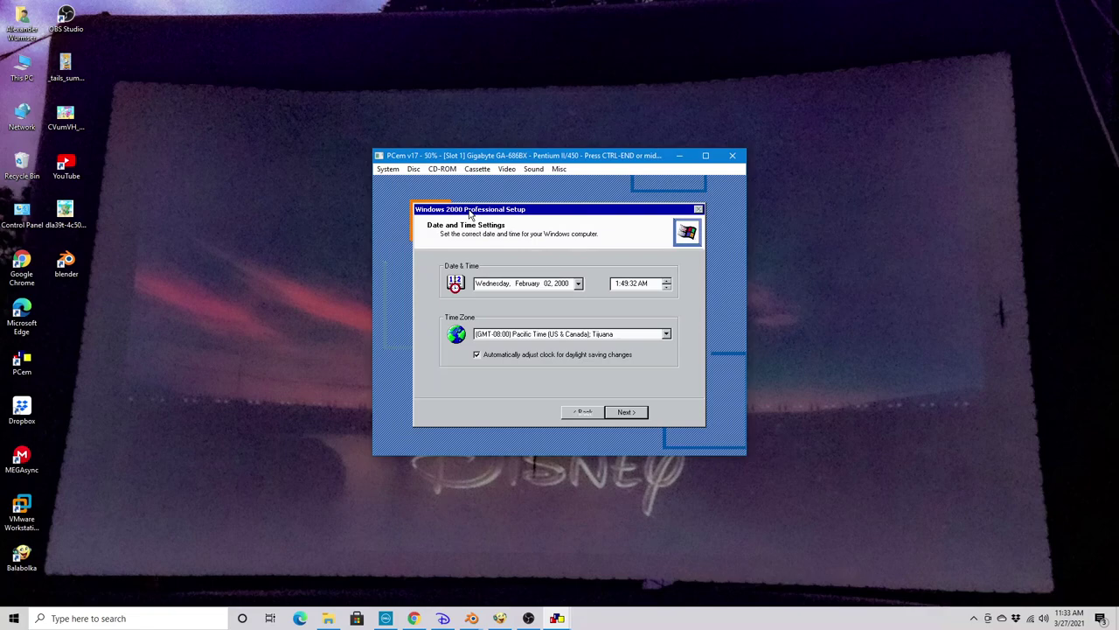
key("Return")
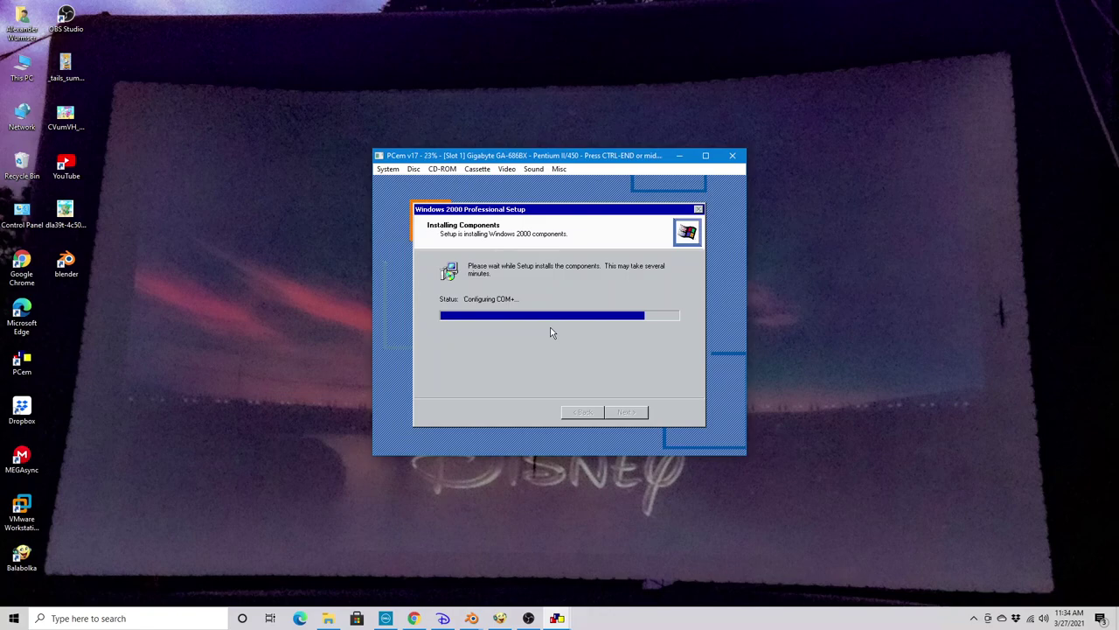
Release the mouse from PCem and adjust host volume while Setup installs components
key("ctrl+End")
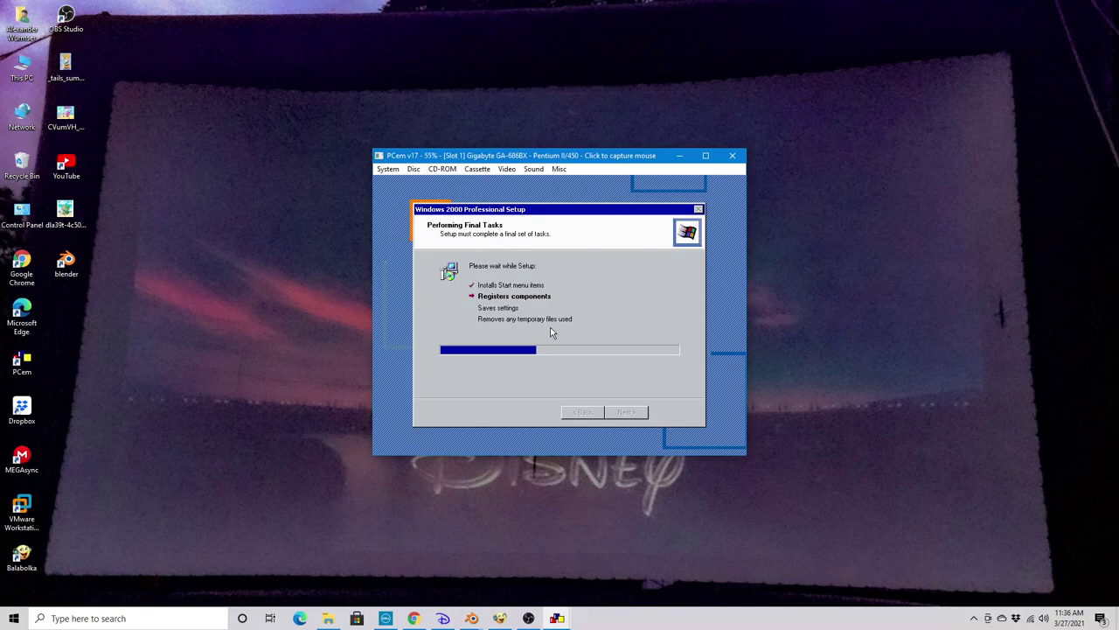
key("XF86AudioRaiseVolume")
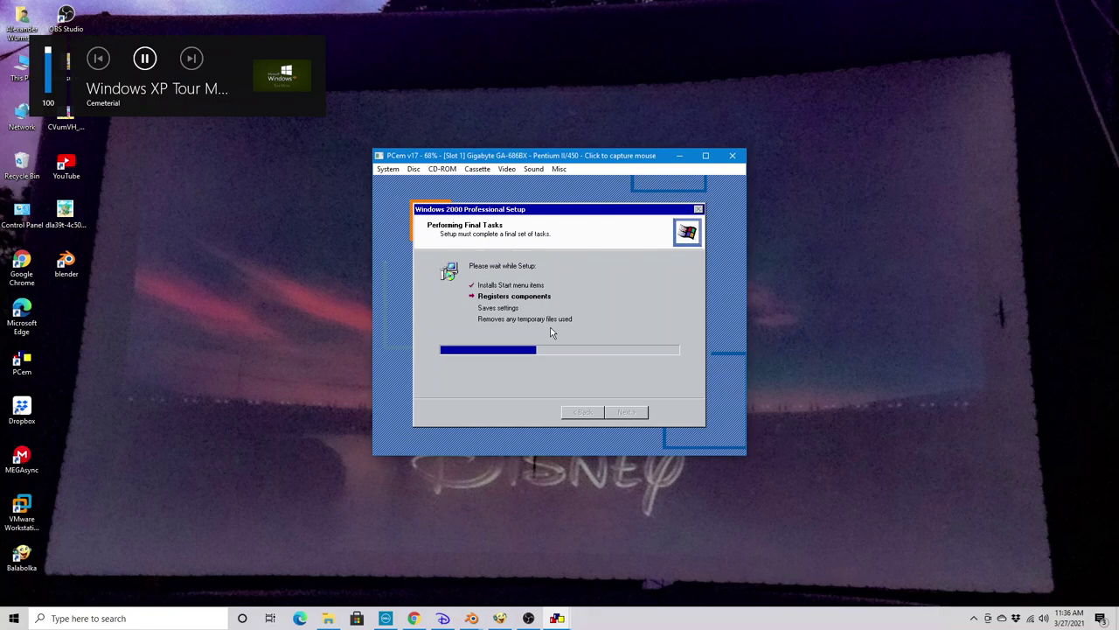
Open a command prompt over Setup with Shift+F10, move it aside, and view winver
left_click(550, 333)
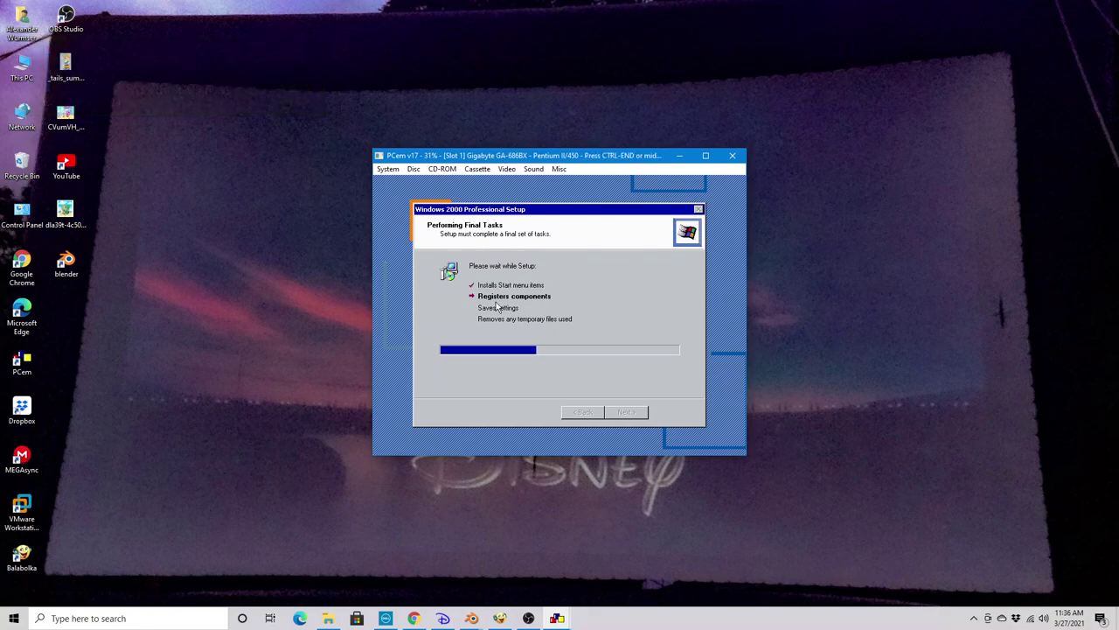
key("shift+F10")
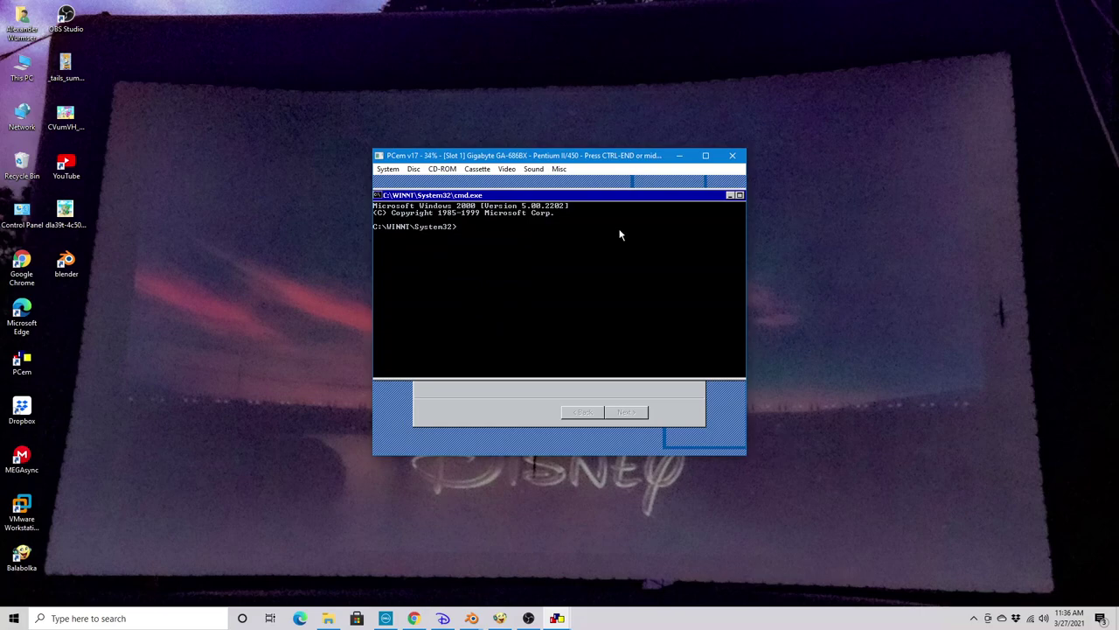
left_click_drag(522, 196, 742, 386)
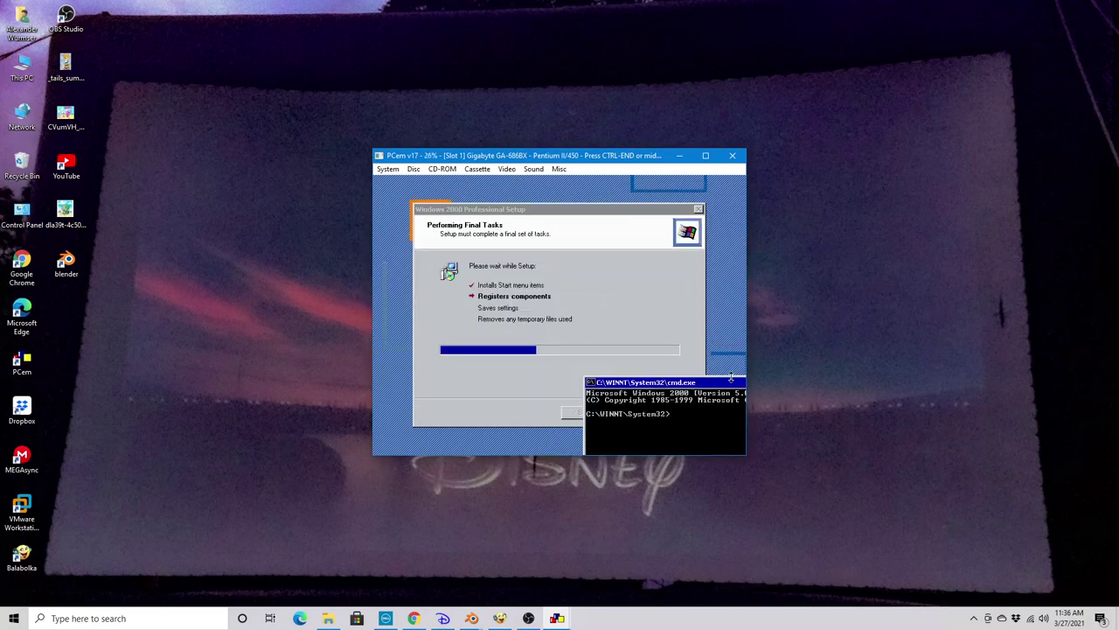
type("winver")
key("Return")
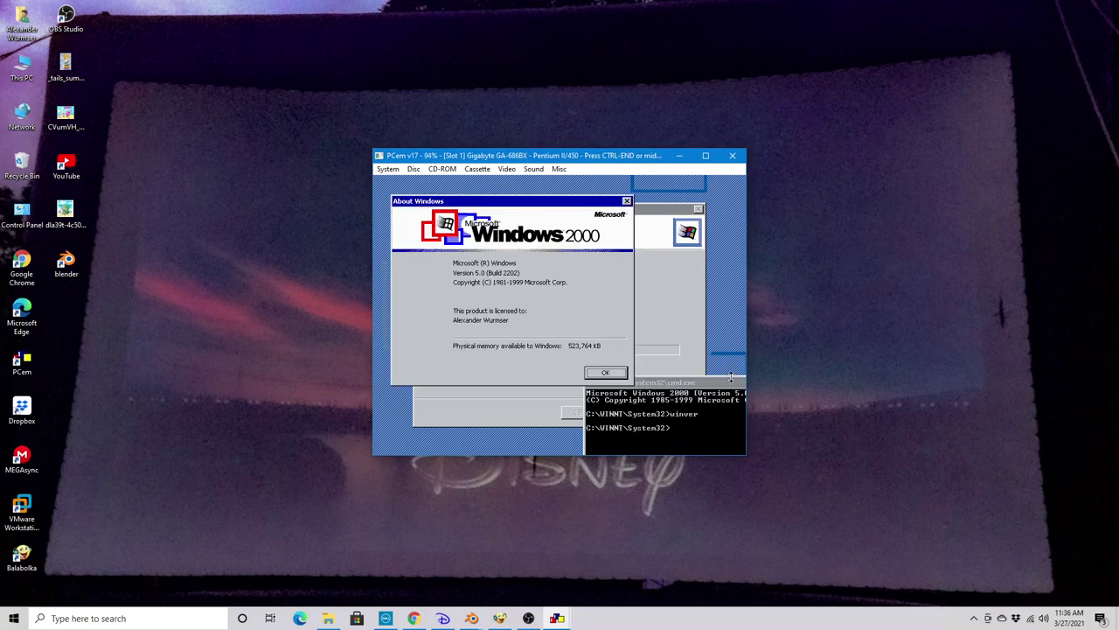
key("Return")
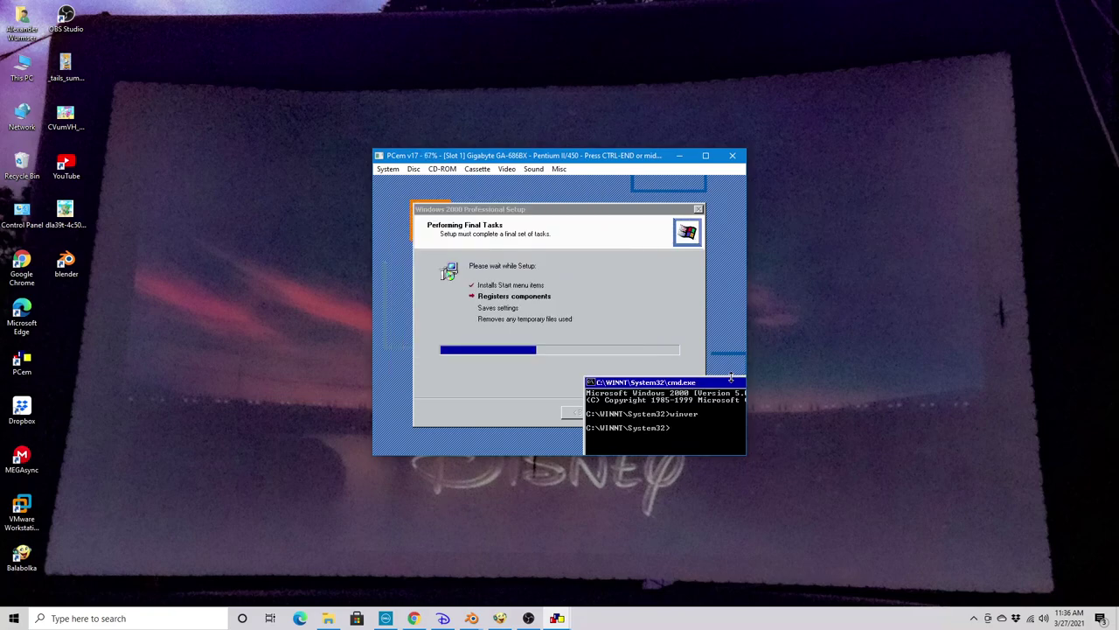
Launch Notepad and Task Manager from the command prompt
type("notepad")
key("Return")
type("t")
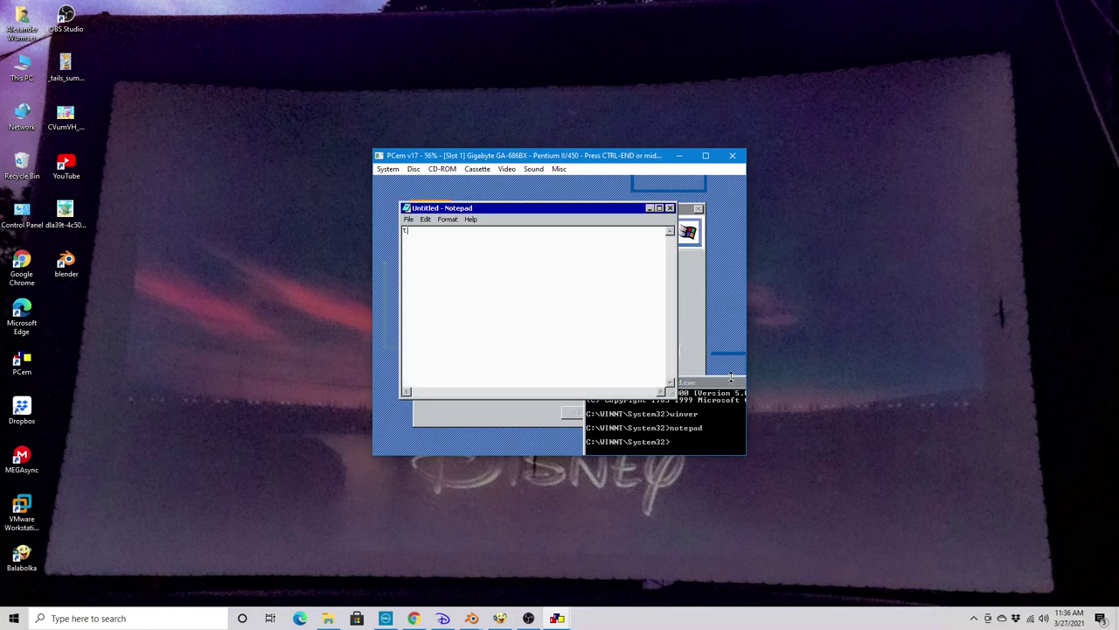
left_click(725, 451)
type("t")
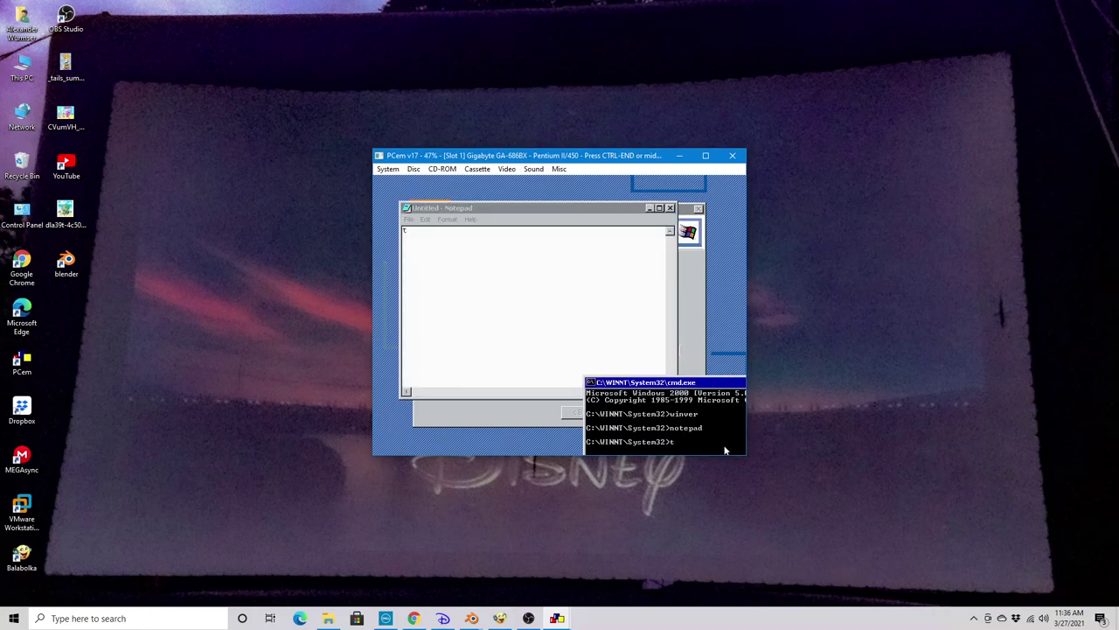
type("askmgr")
key("Return")
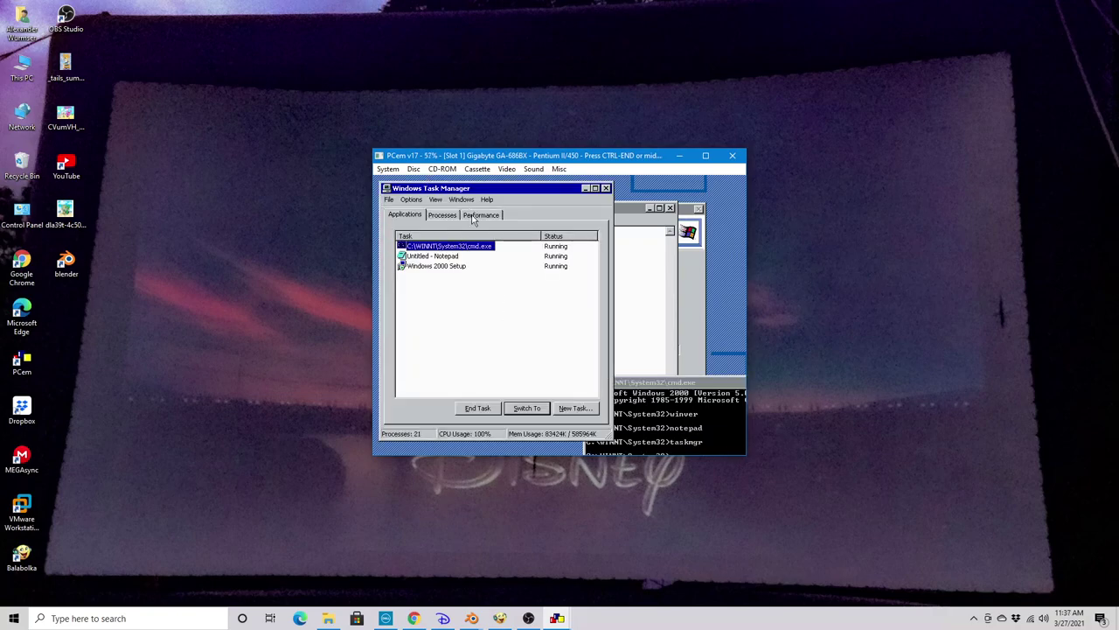
Move Task Manager aside and type 'Hi, this is windows whistler 220' in Notepad
left_click_drag(459, 191, 628, 202)
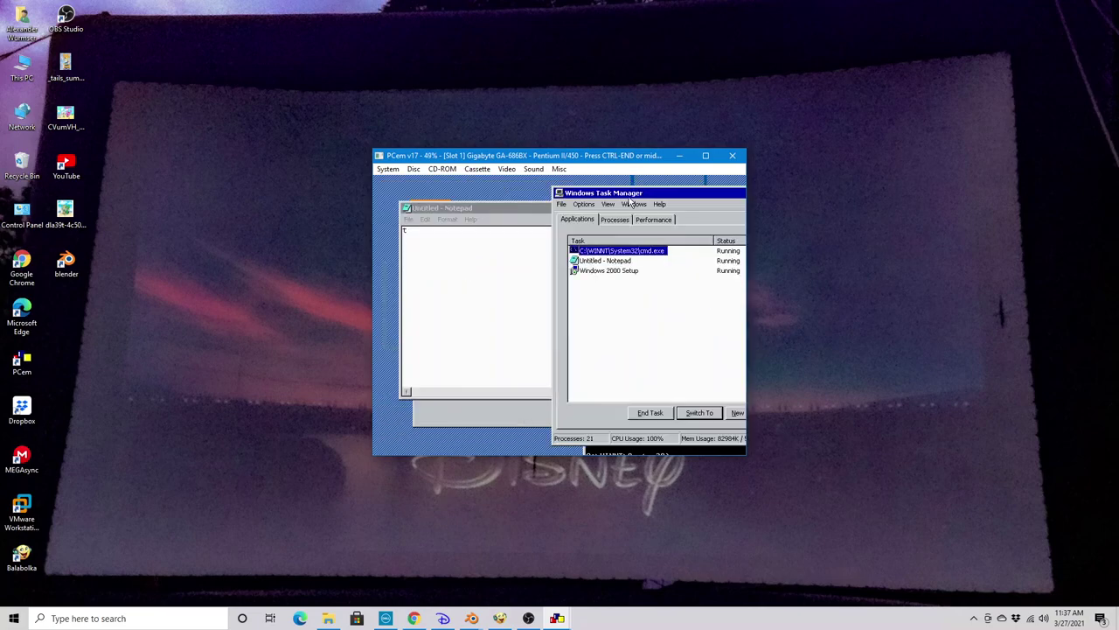
left_click(497, 231)
key("BackSpace")
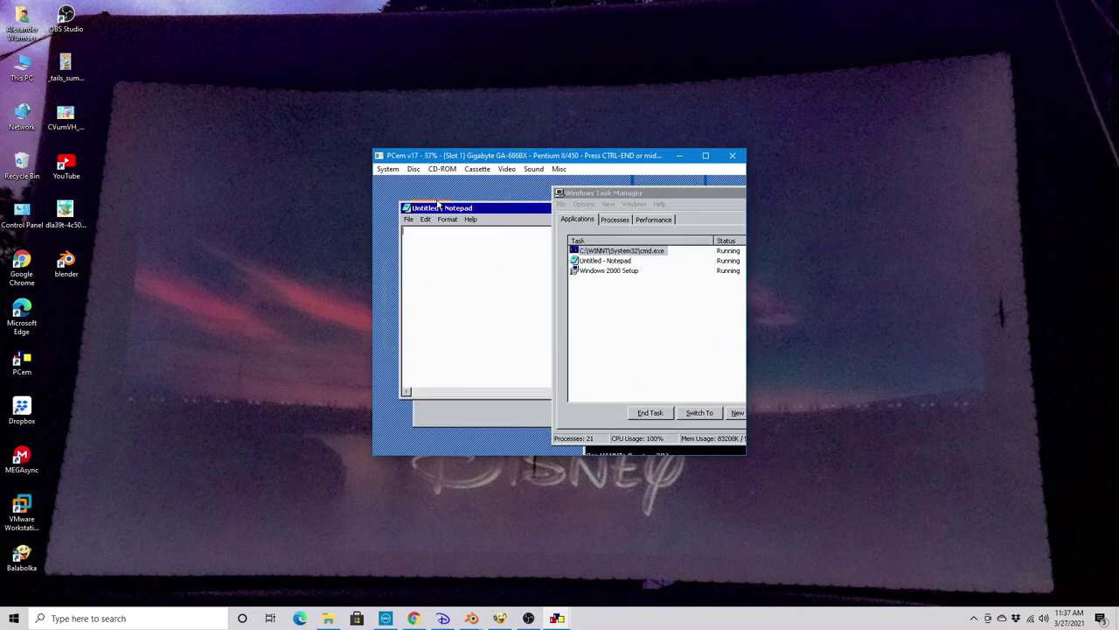
type("Hi, this is windows whistler 220")
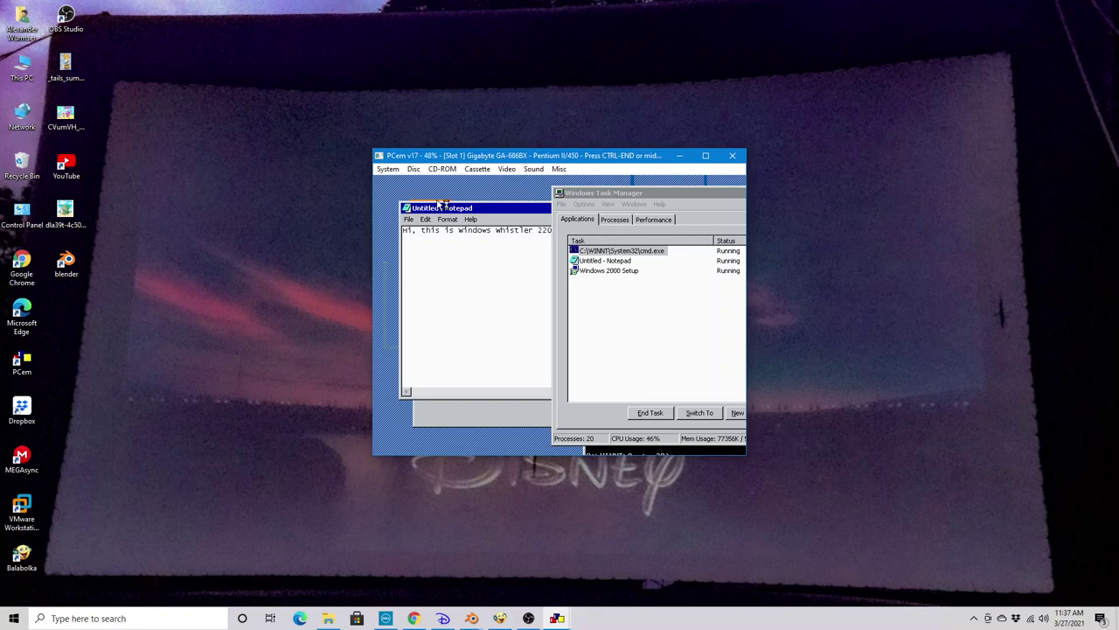
Move Task Manager lower right and extend the note with 'being simulated on PCem'
key("ctrl+End")
left_click(516, 247)
left_click_drag(627, 192, 691, 375)
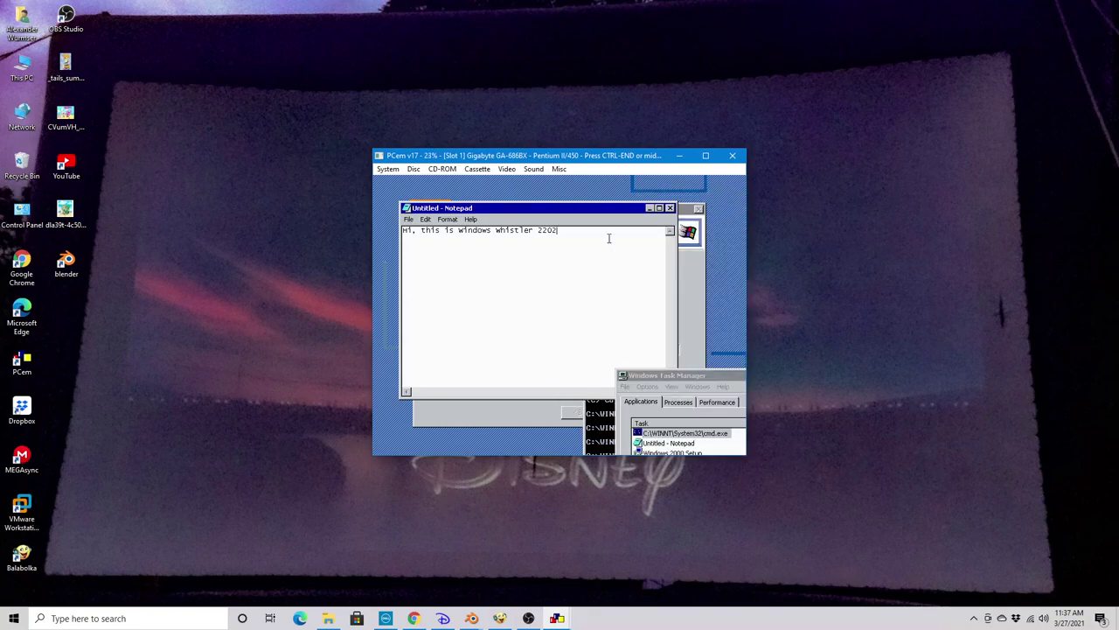
type("b")
left_click(608, 238)
type("eing sim")
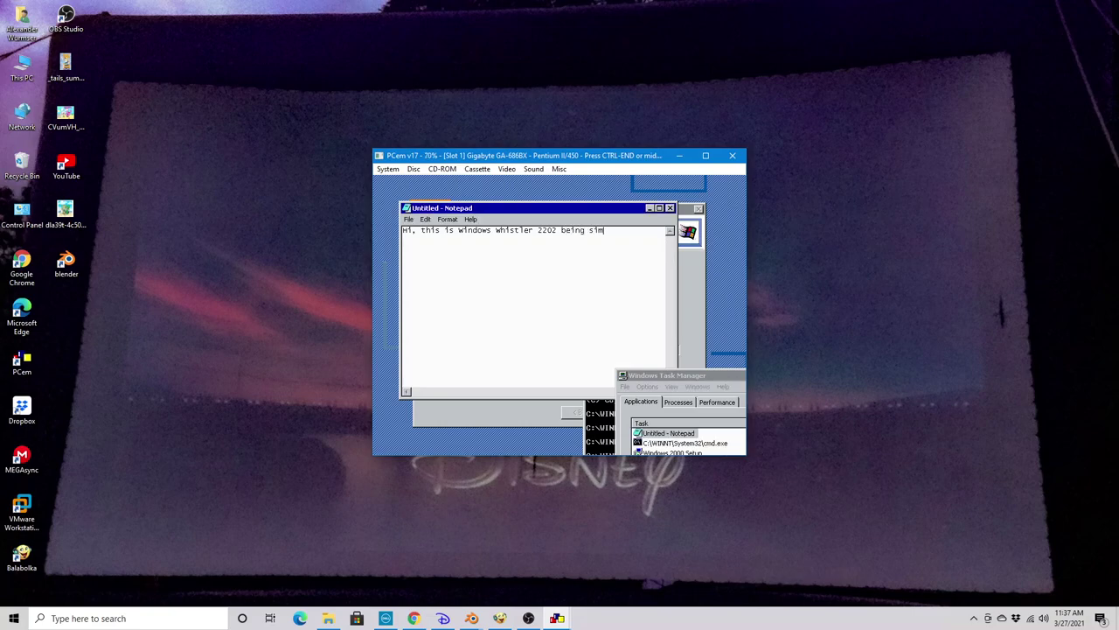
type("ulated on PCem.")
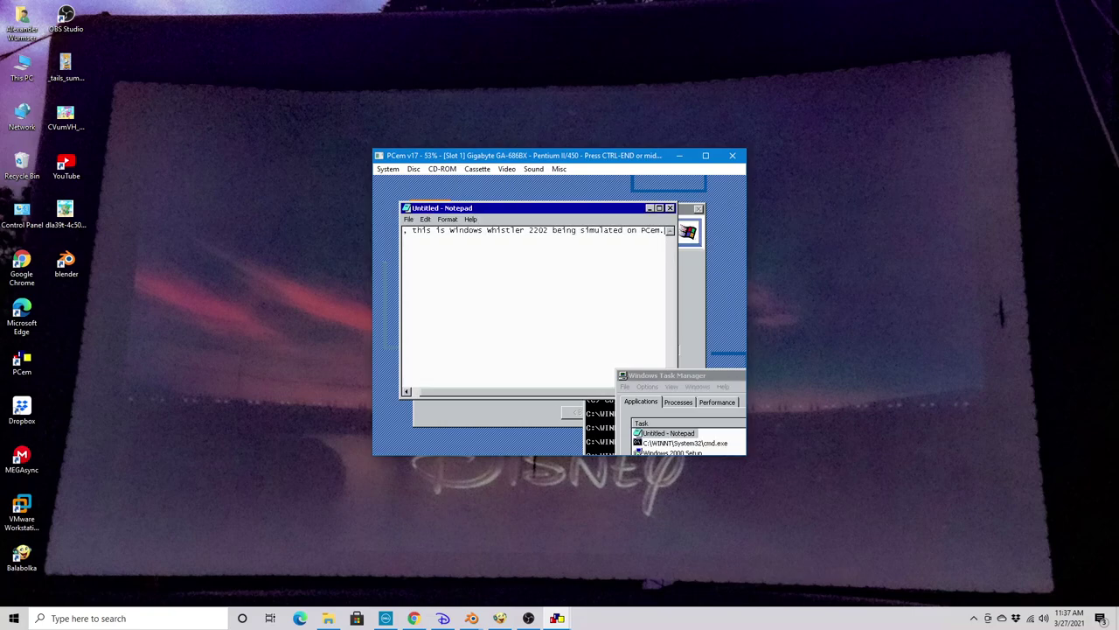
key("Return")
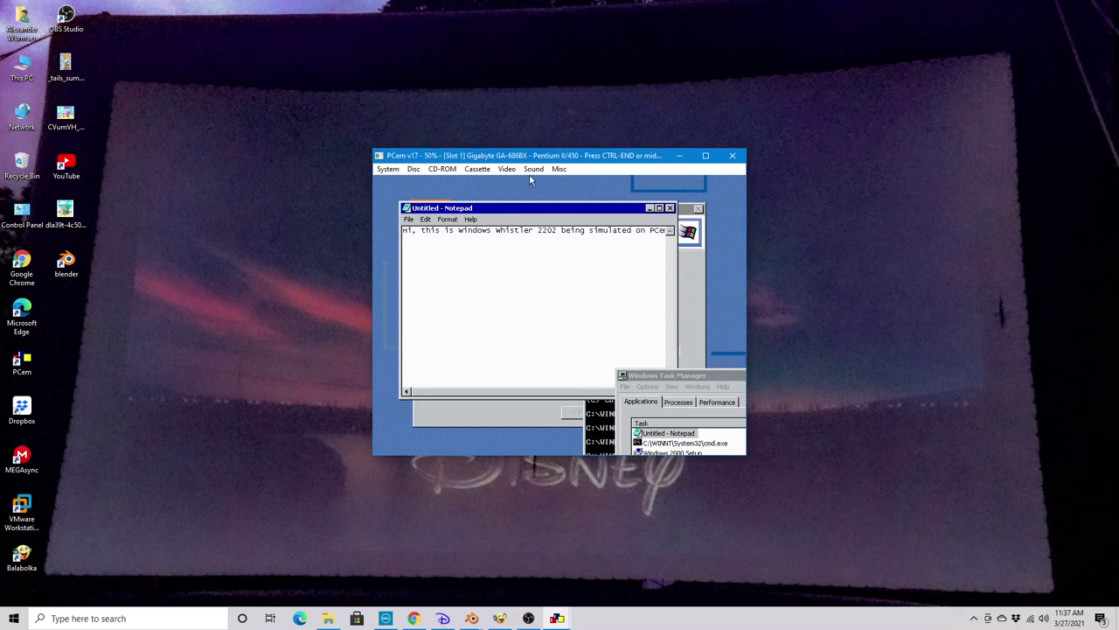
Enable Word Wrap and add lines about the first Whistler beta compiled February 2nd, 2000
left_click(442, 220)
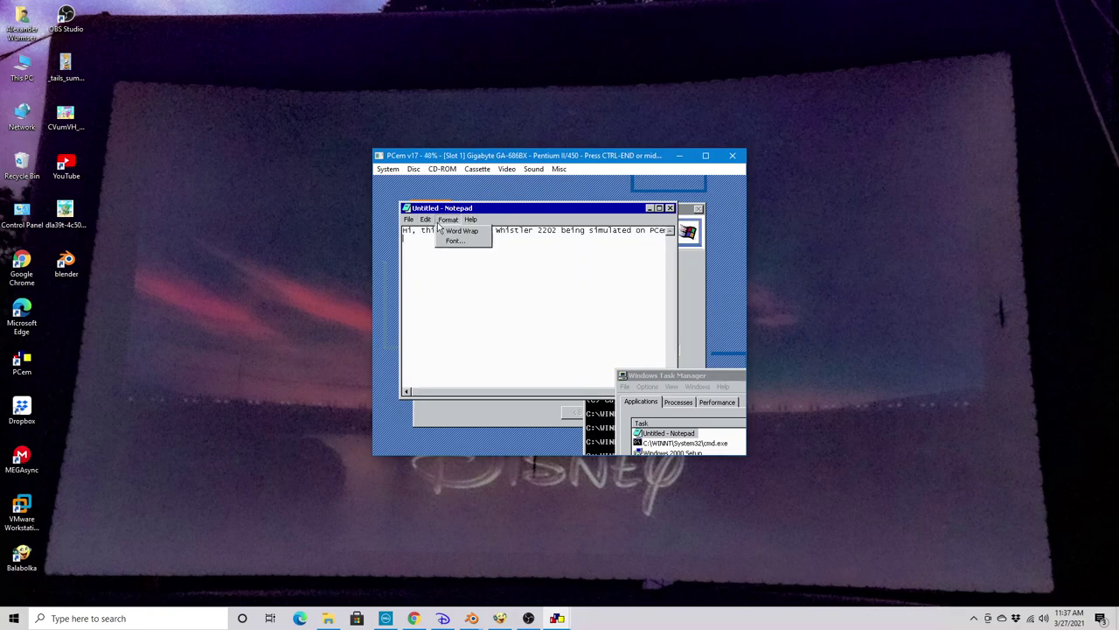
left_click(448, 232)
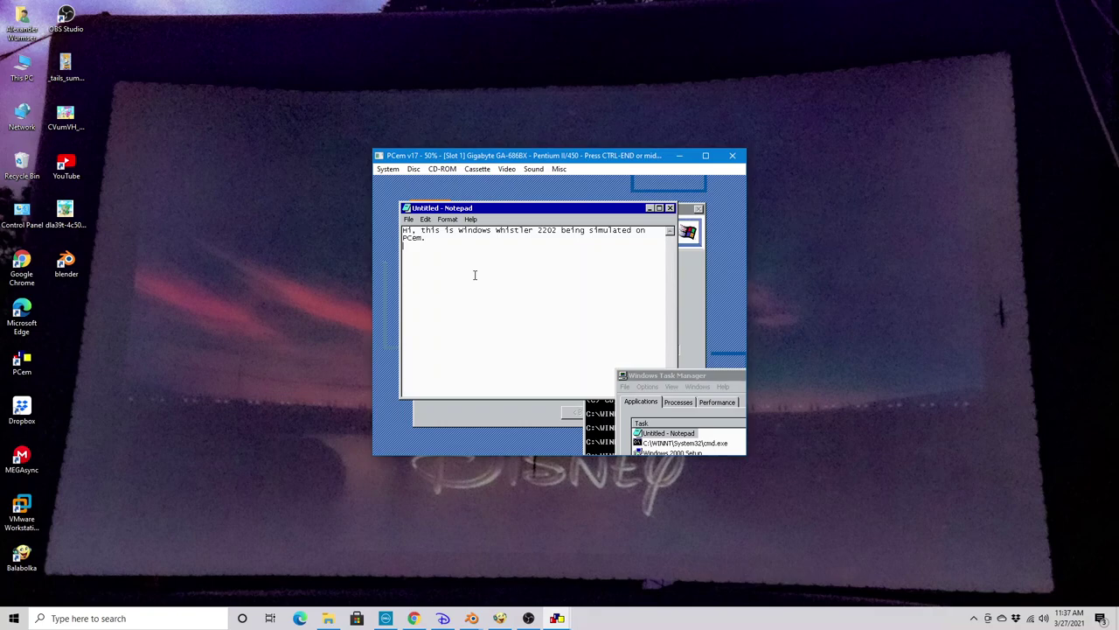
key("Return")
type("The first beta of Whistler.")
key("Return")
key("Return")
key("Return")
type("It was f")
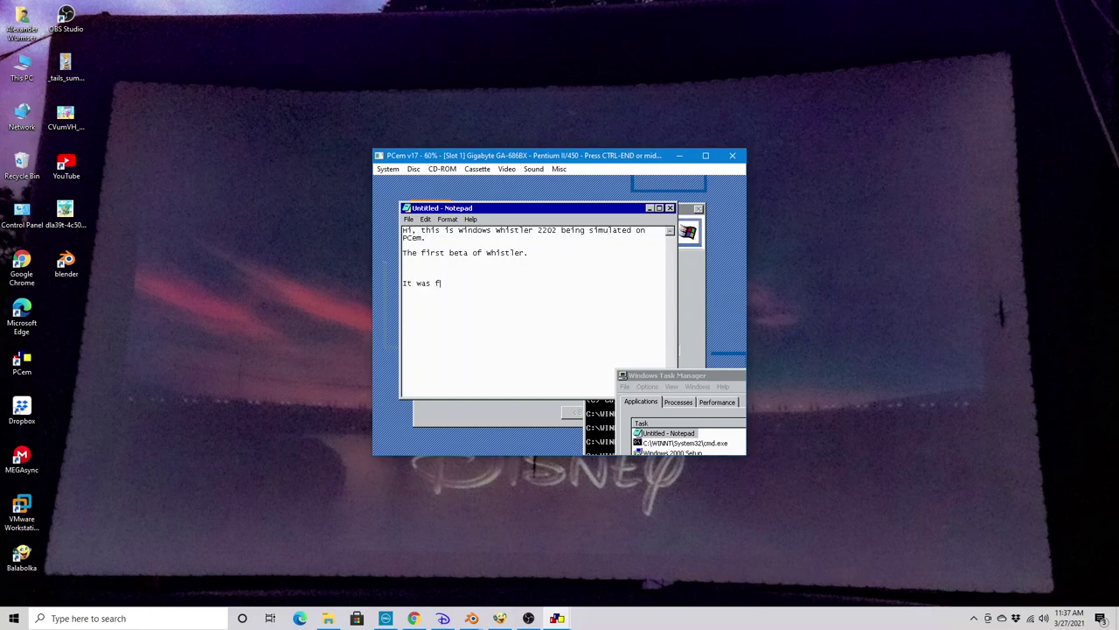
type("irst complied on February,")
key("BackSpace")
type("2nd, 2000, a")
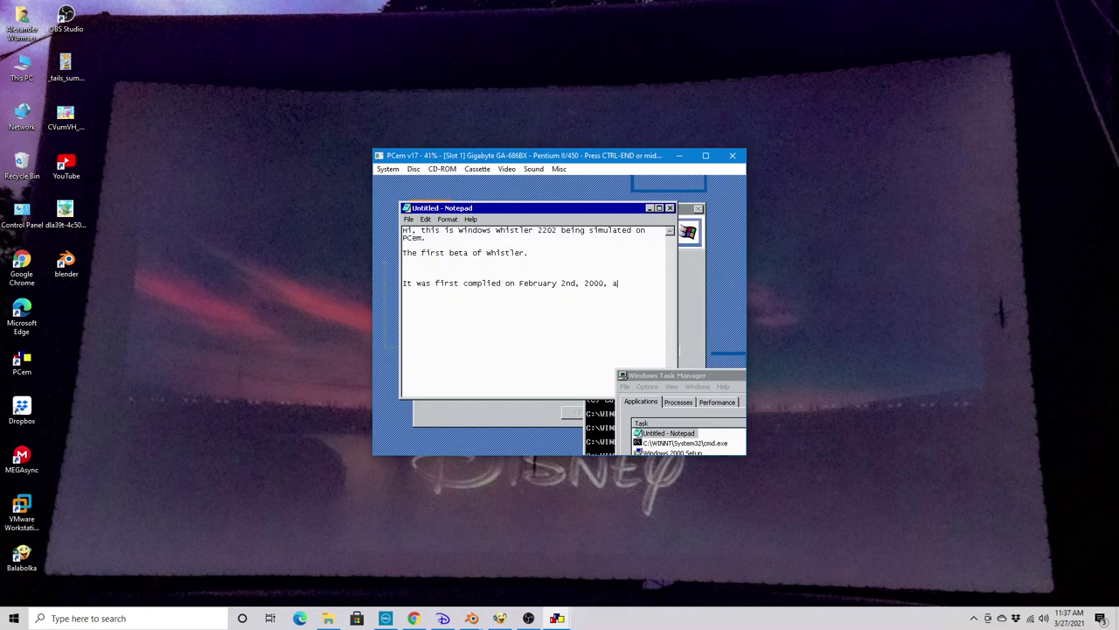
type("nd the name is still 2000.")
Erase the whole note and drag Notepad below the Setup window
left_click_drag(545, 317, 536, 326)
key("ctrl+a")
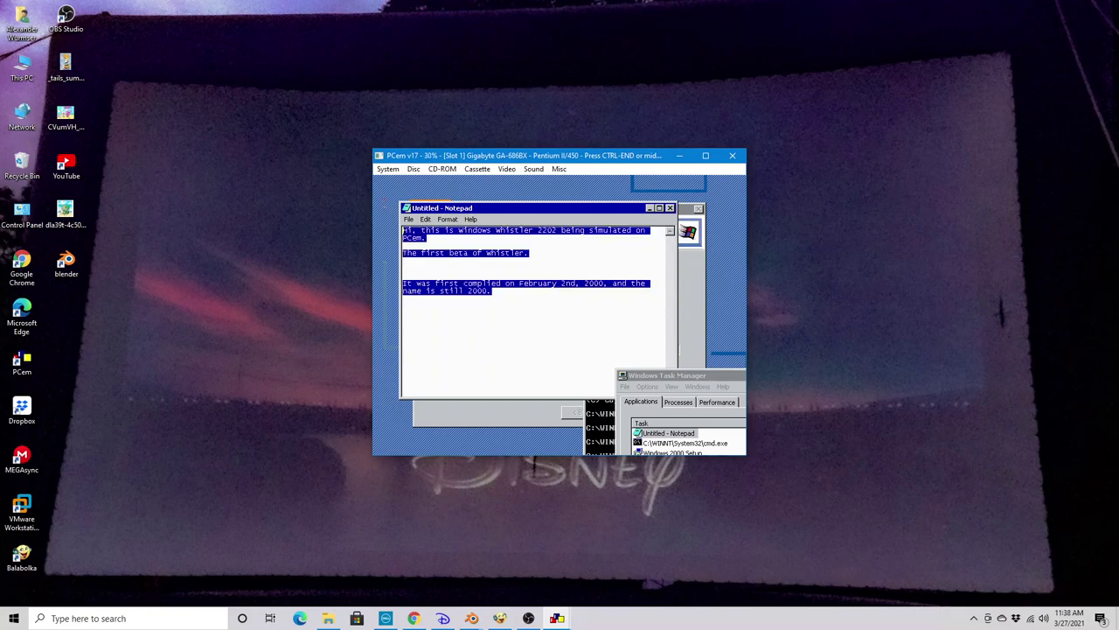
key("BackSpace")
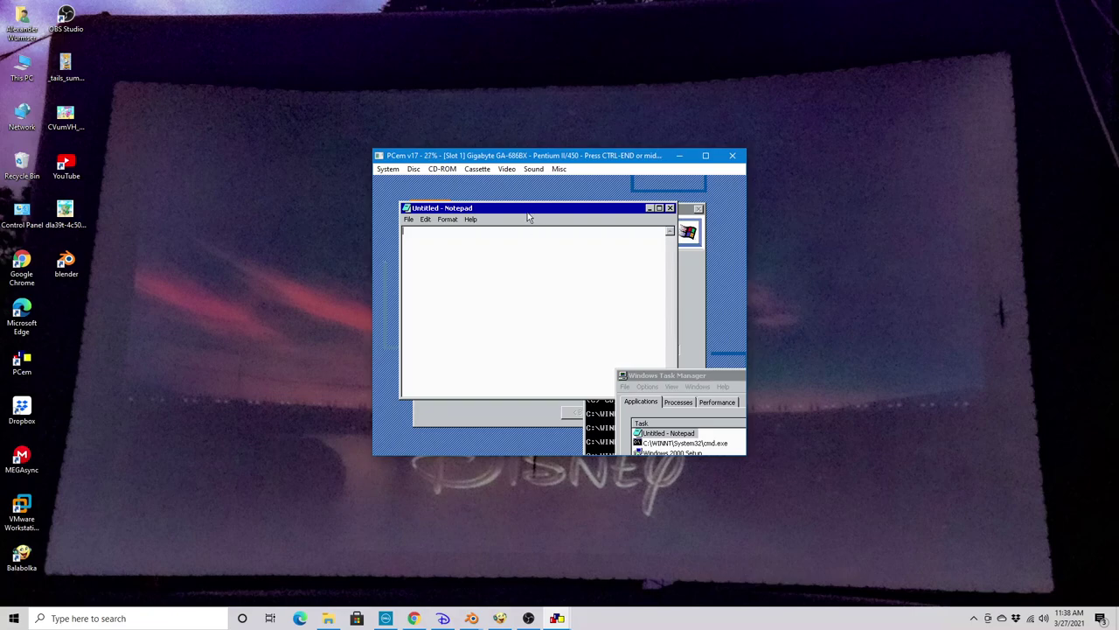
key("ctrl+End")
left_click(486, 263)
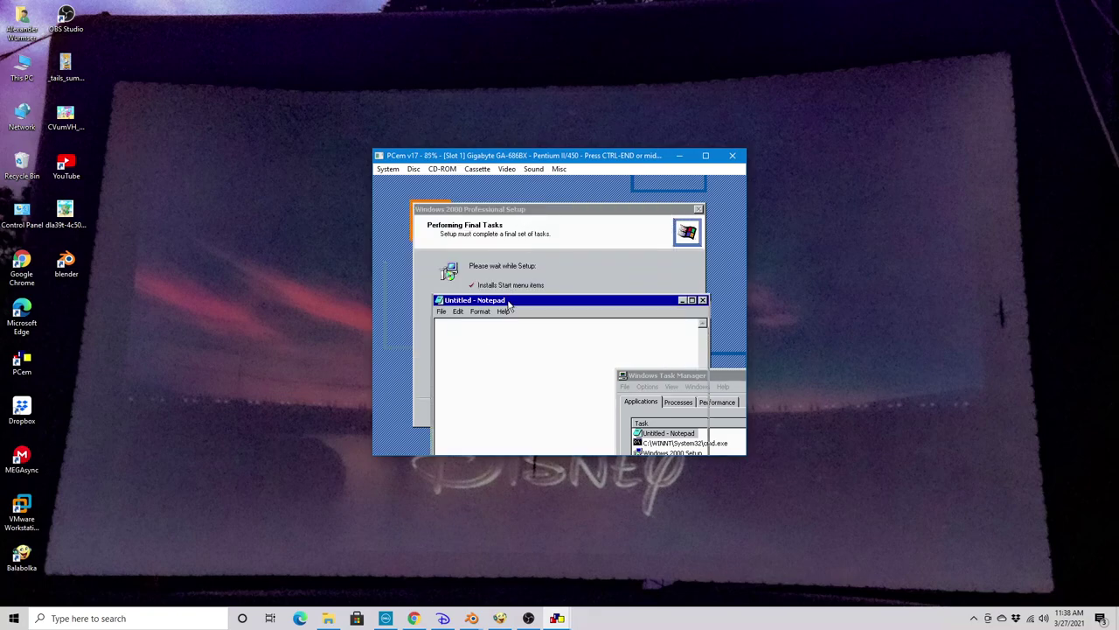
left_click_drag(512, 300, 534, 375)
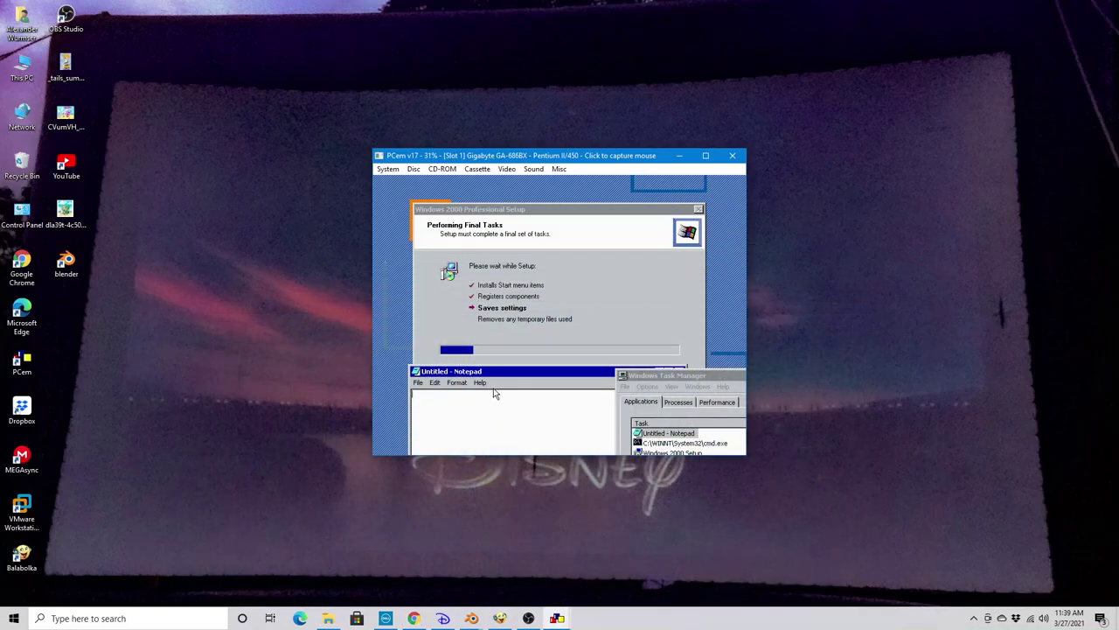
left_click(494, 393)
Type 'whistler Betas can work good on PCem', noting someone's build 2223 ran too slow
type("whistler")
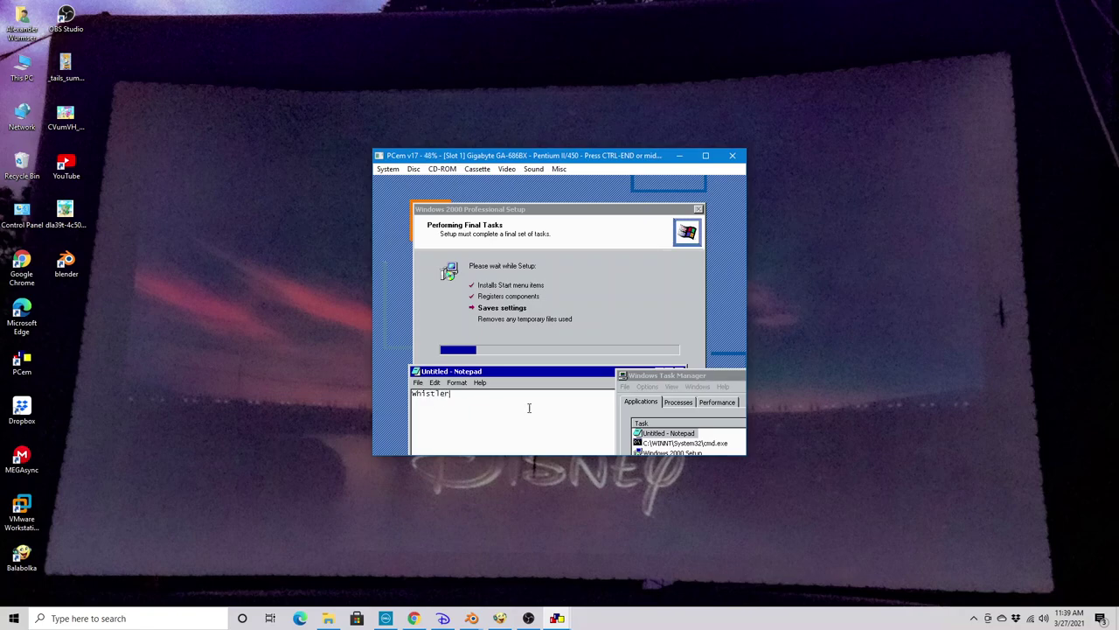
key("alt+Tab")
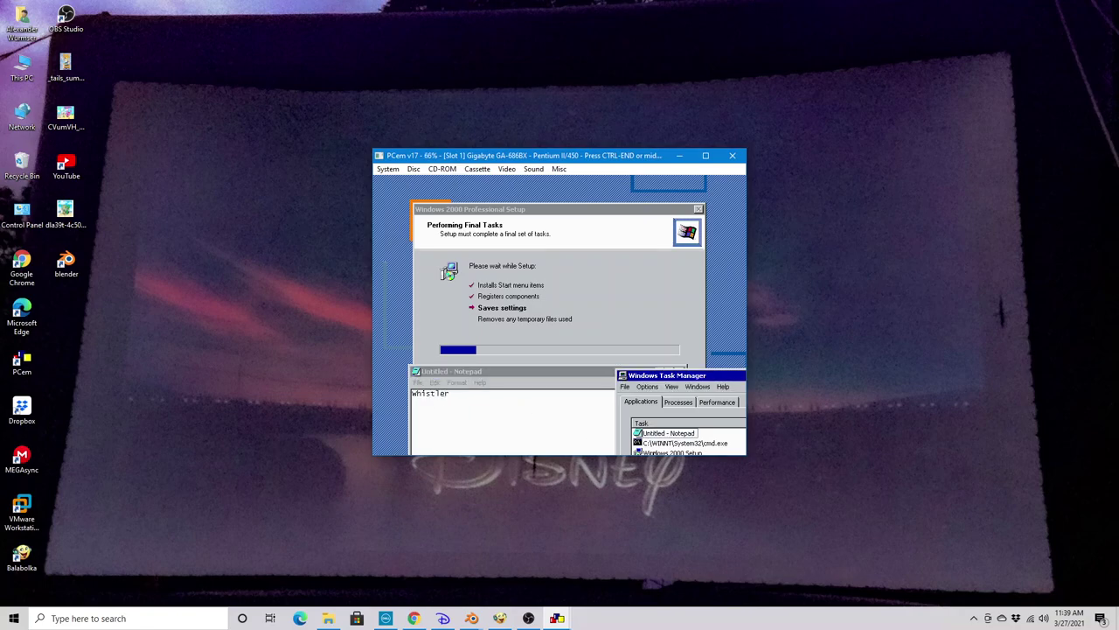
key("alt+Tab")
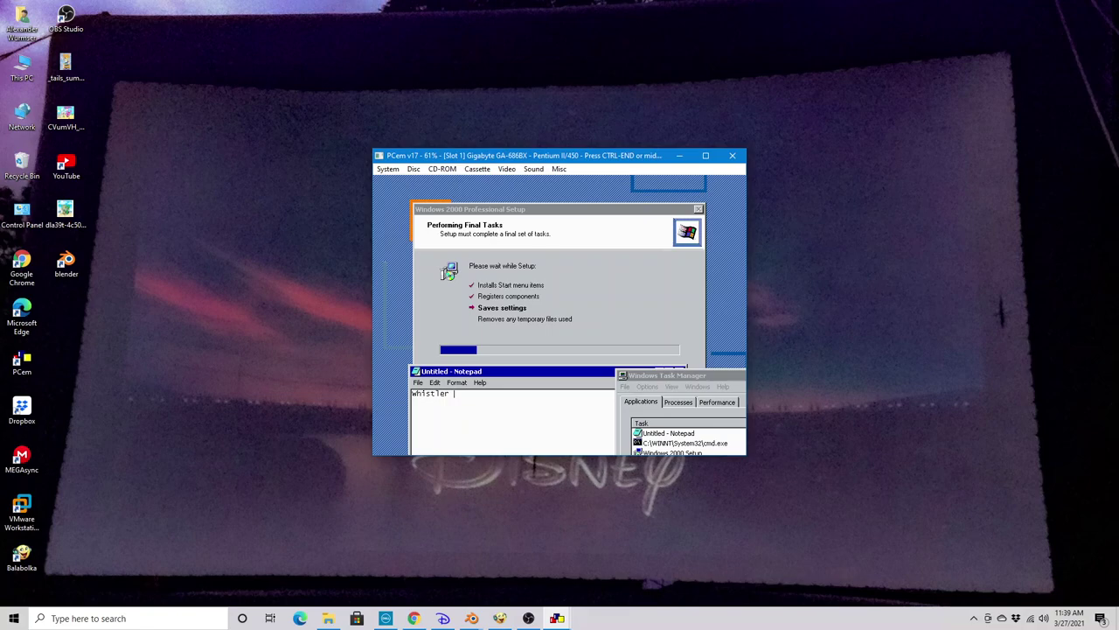
type("Betas")
type("can work good ")
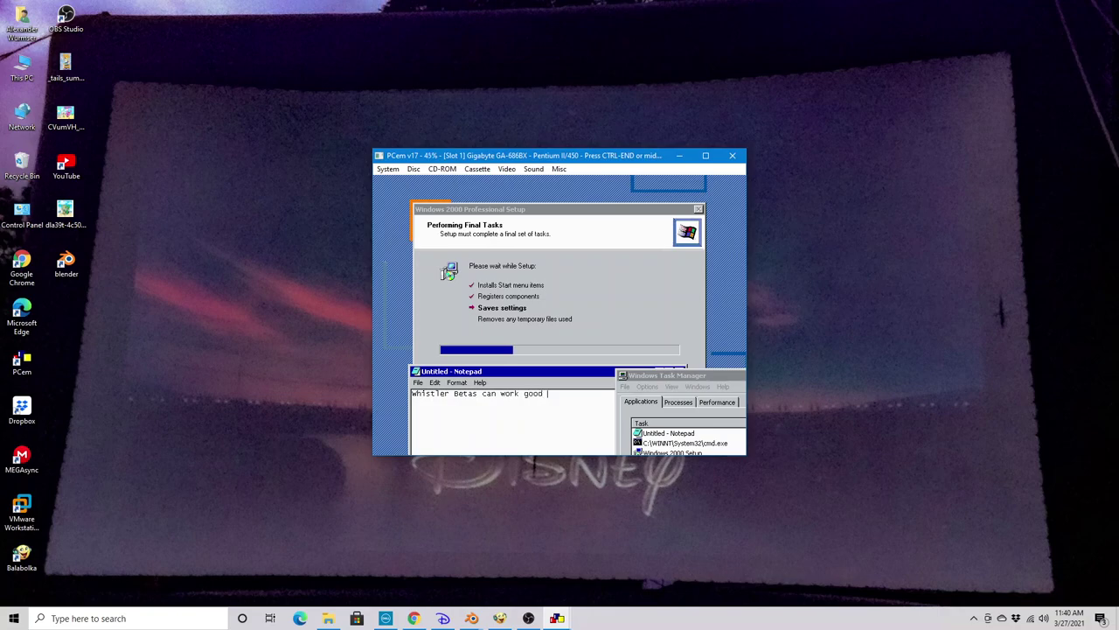
type("on PCem")
type(" a build 2")
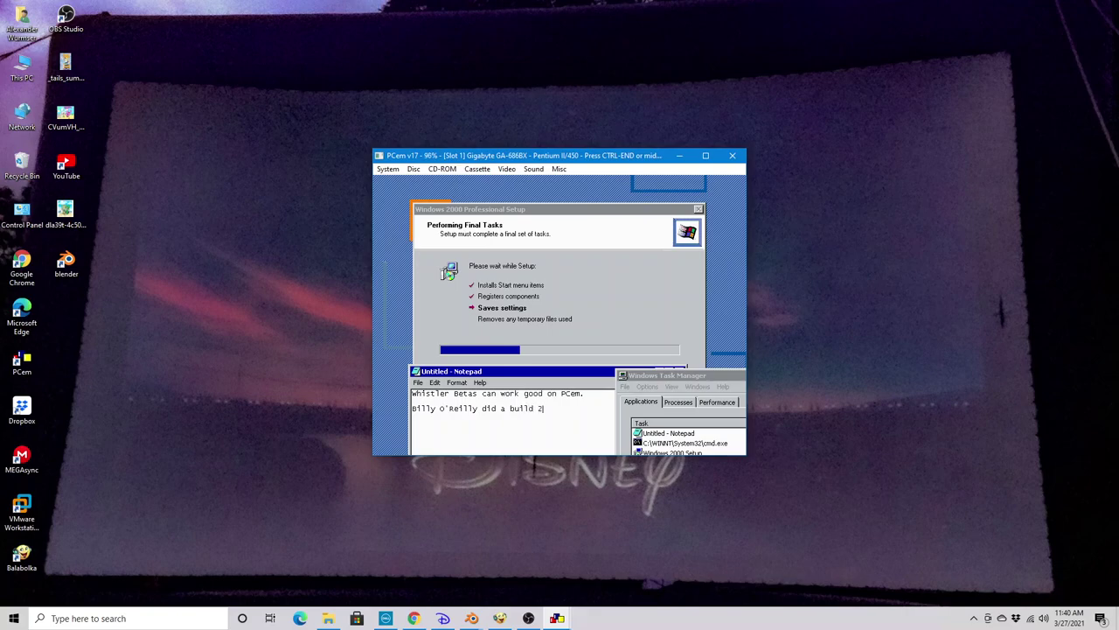
type("223")
type(" on that app")
type("n")
type("ut it ra")
type("n sop")
key("BackSpace")
type("slow")
type("s")
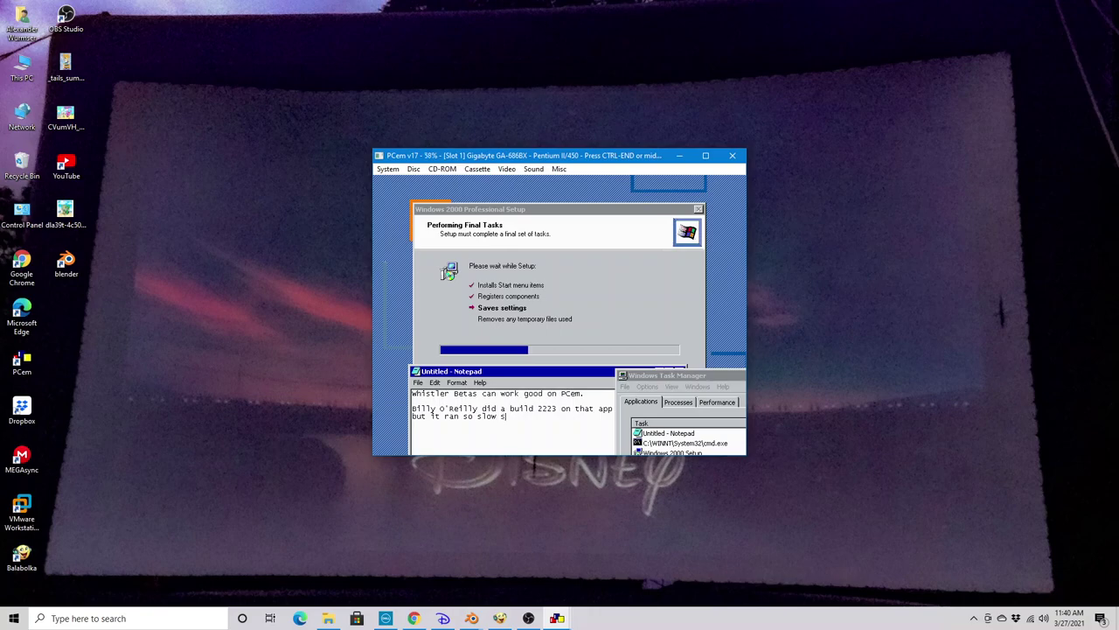
type("o I might skip that one.")
key("BackSpace")
key("BackSpace")
key("BackSpace")
key("BackSpace")
key("BackSpace")
key("BackSpace")
key("BackSpace")
key("BackSpace")
key("BackSpace")
key("BackSpace")
key("BackSpace")
key("BackSpace")
Replace the note with 'The next build I will upgrade is whistler Build 2211... next video spoiler.'
key("ctrl+a")
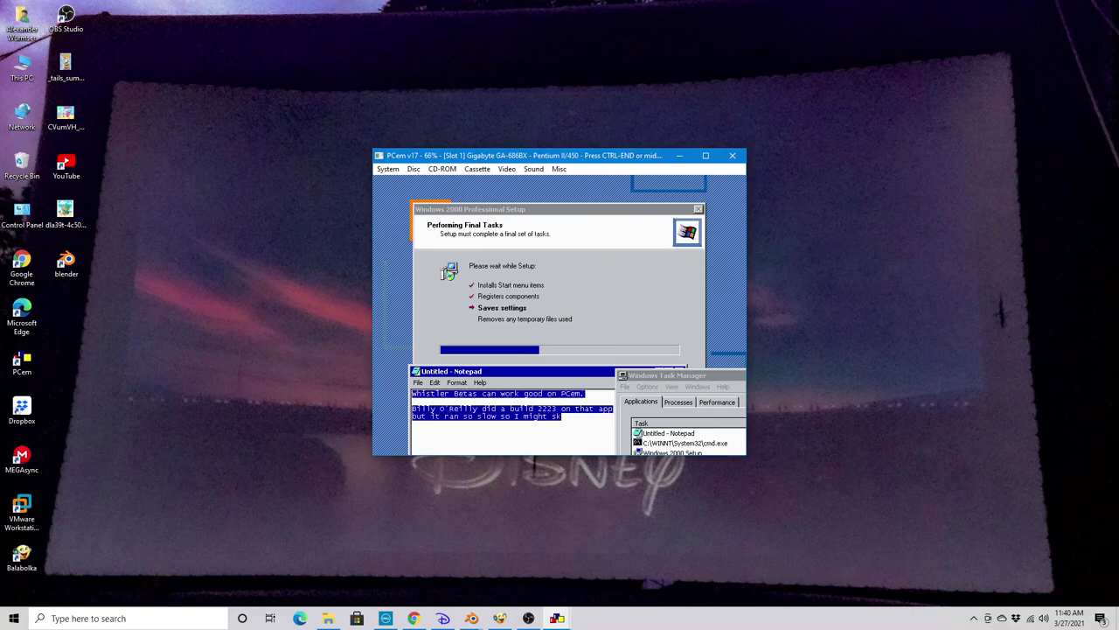
key("BackSpace")
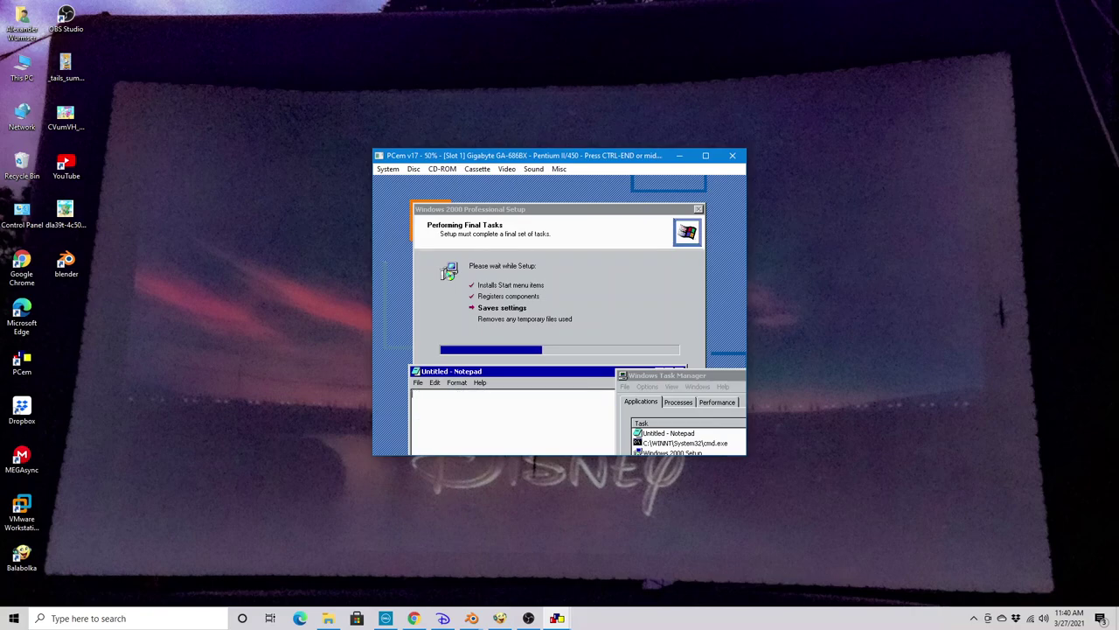
type("The next build I will upgrade is whistl")
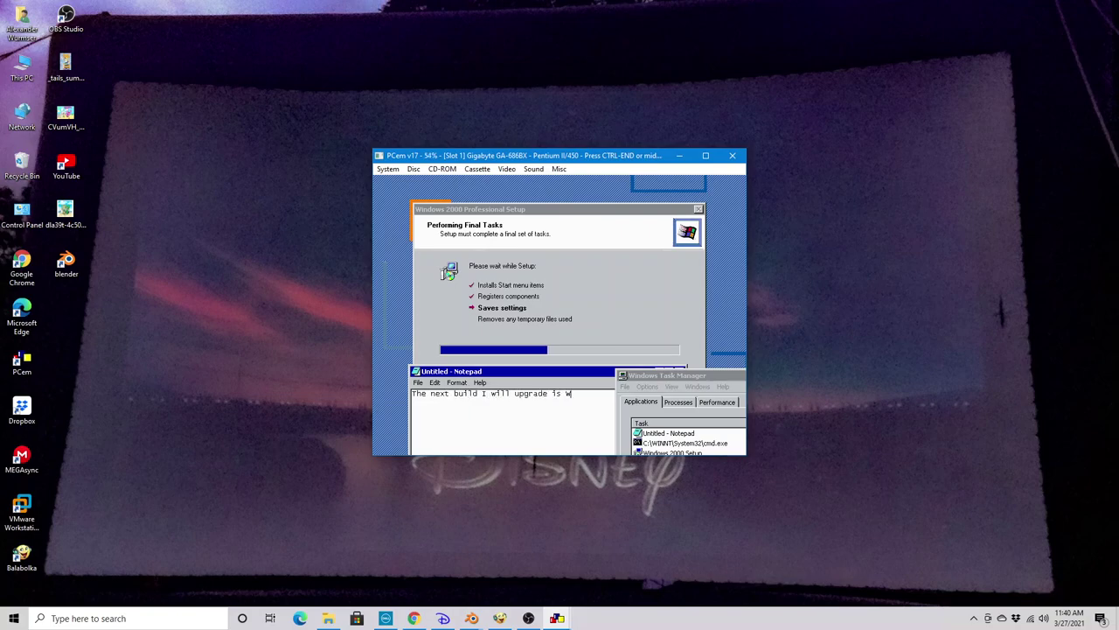
type("er Build 2211.")
type(" which will ")
type("ne")
key("BackSpace")
key("BackSpace")
type("be the ne")
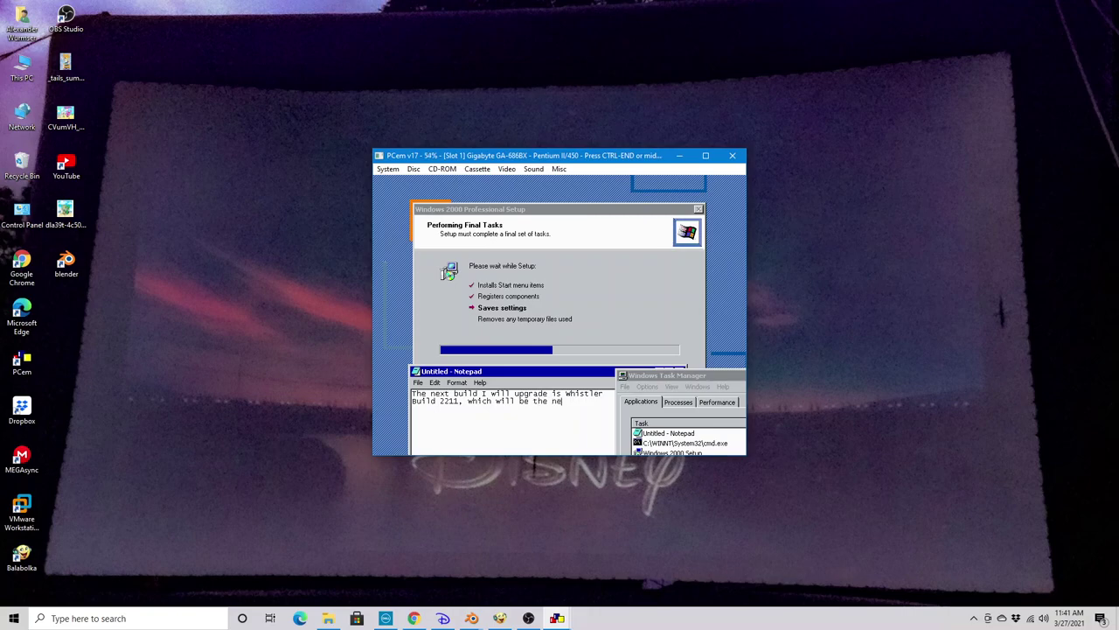
type("xt video spoiler.")
Replace it with 'Setup is almost finished, don't worry.', then erase it and release the mouse
key("ctrl+a")
key("Delete")
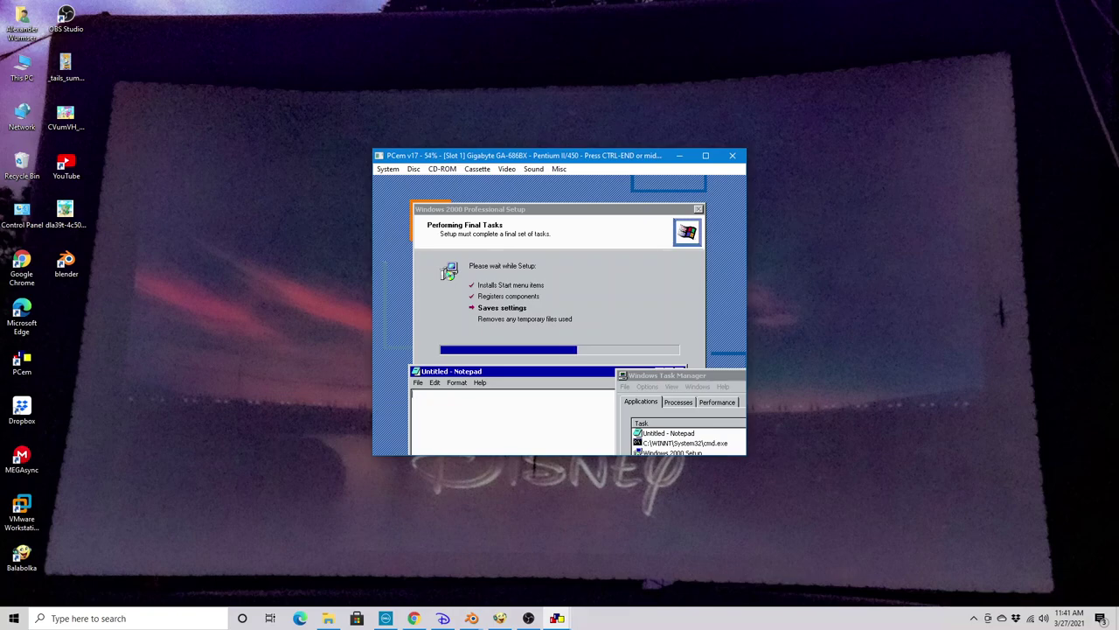
type("Setup is almost finished, don't worry.")
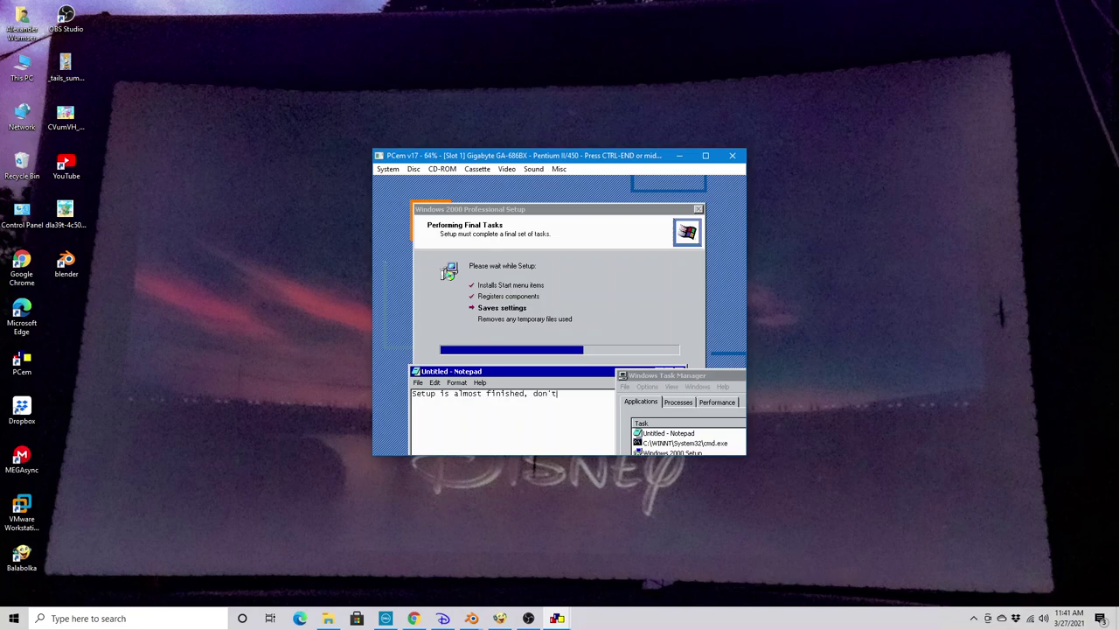
key("ctrl+a")
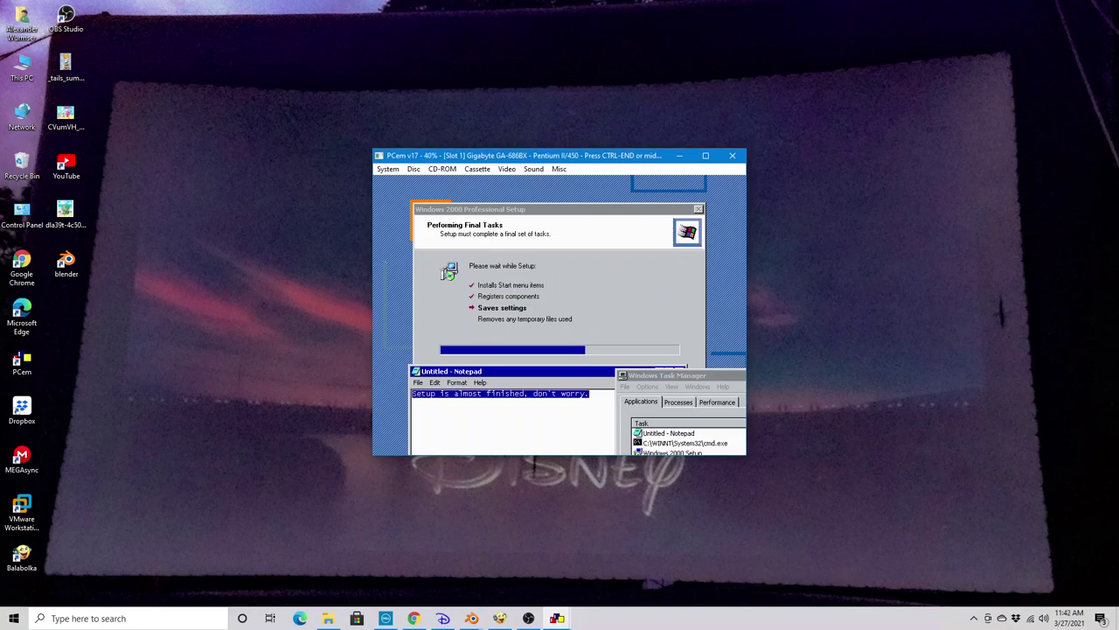
key("BackSpace")
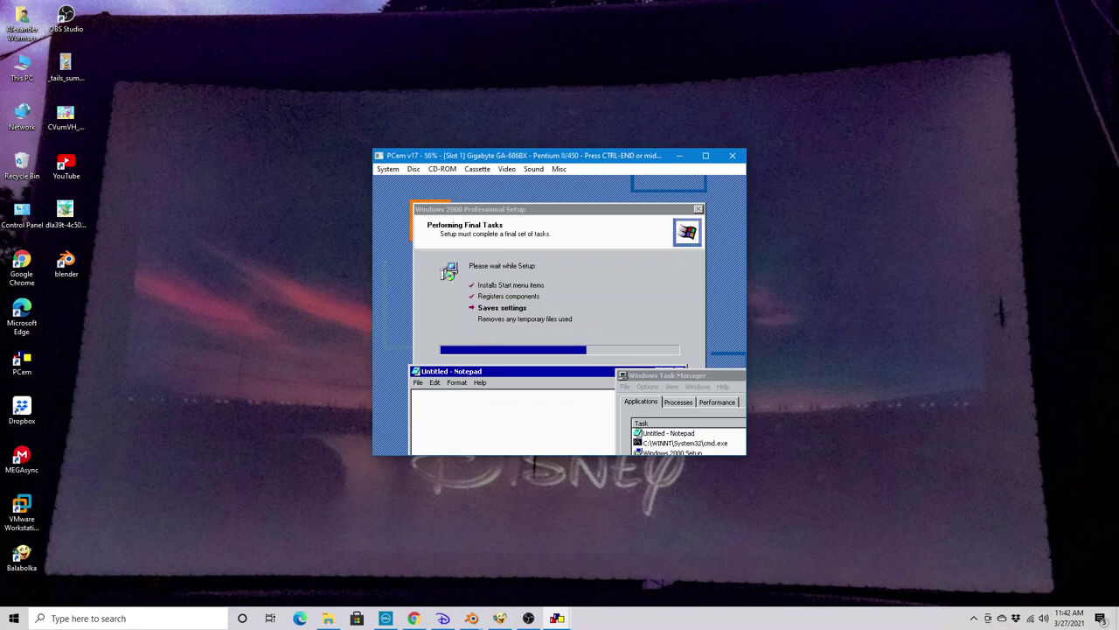
key("ctrl+End")
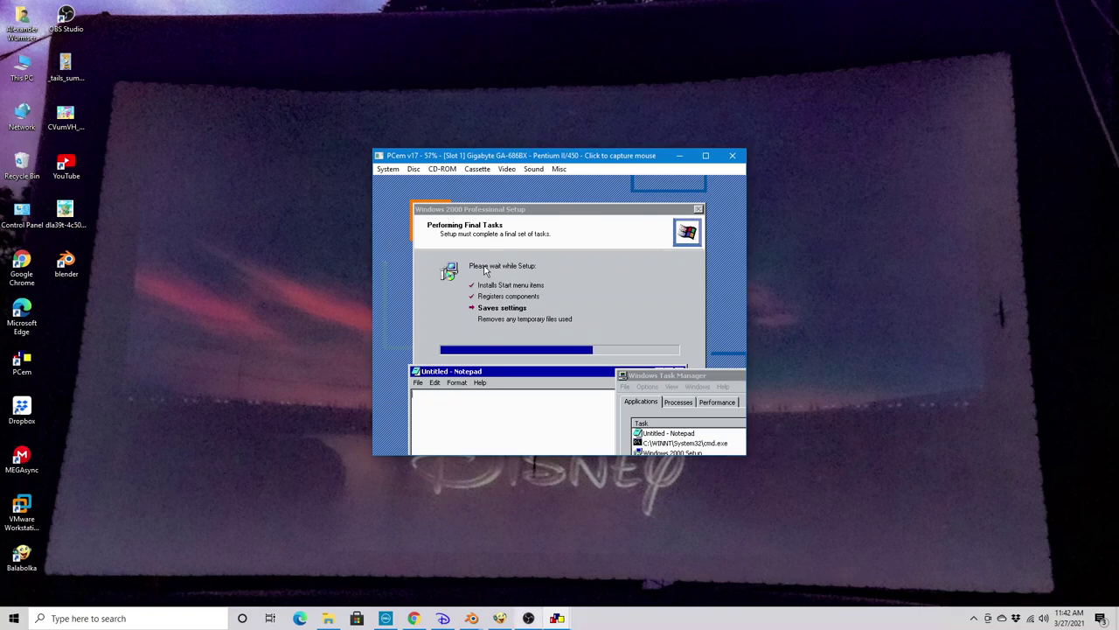
Check the recorder, play the YouTube video, and switch back to the emulator
left_click(528, 618)
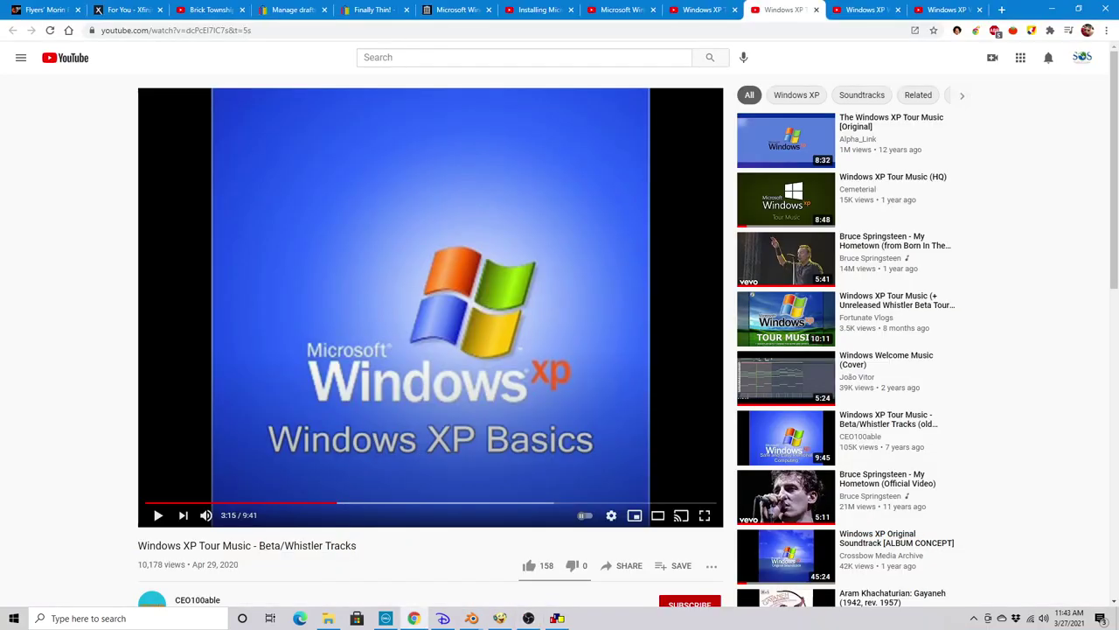
key("space")
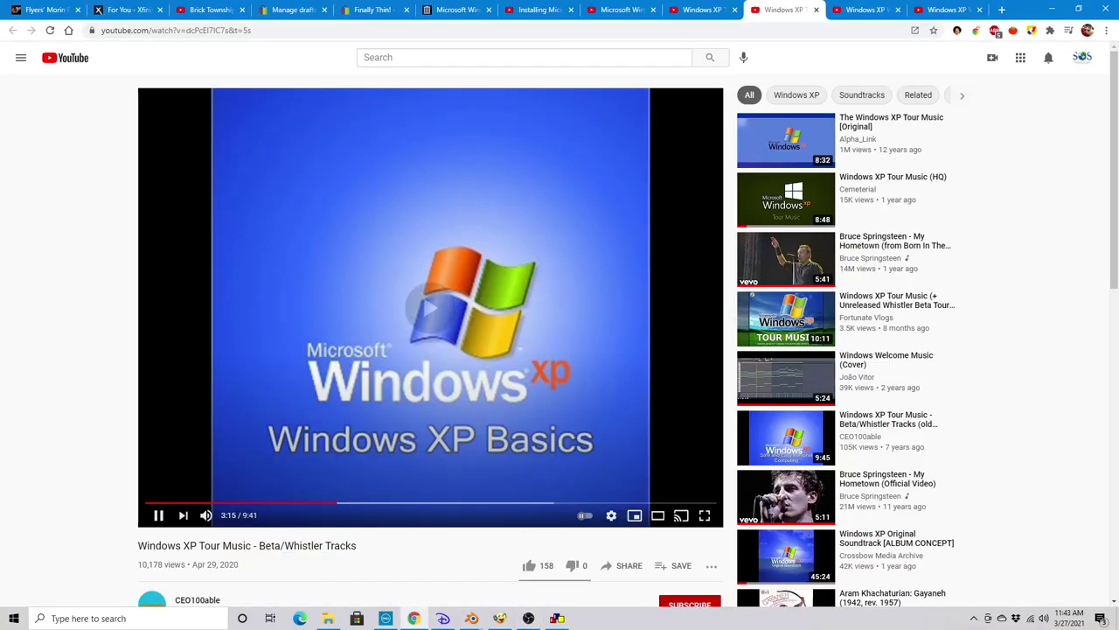
key("alt+Tab")
key("super+d")
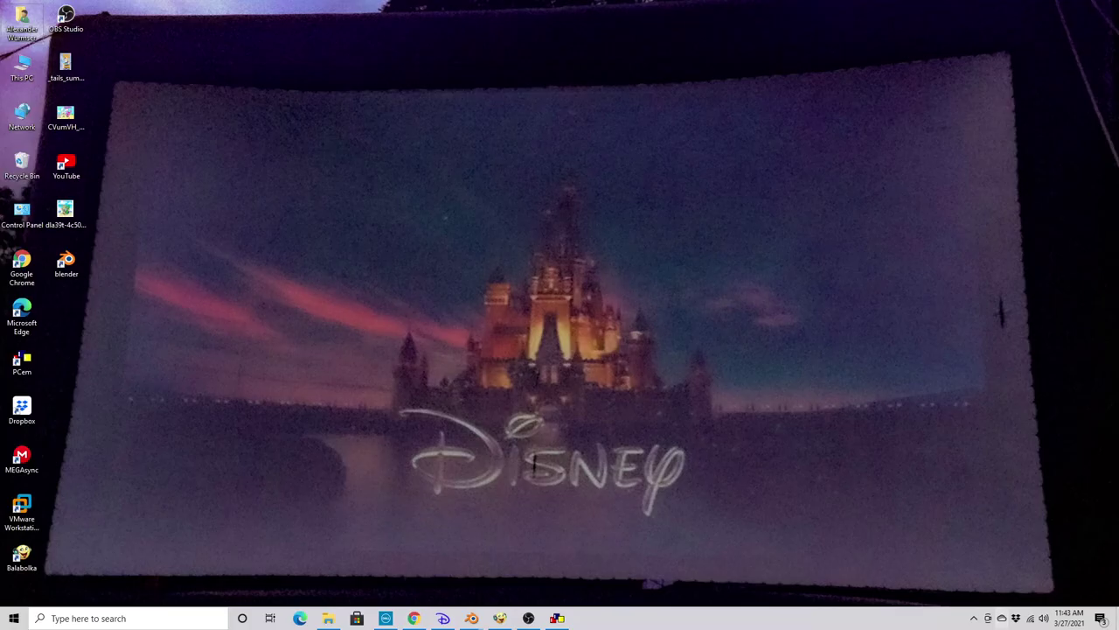
key("alt+Tab")
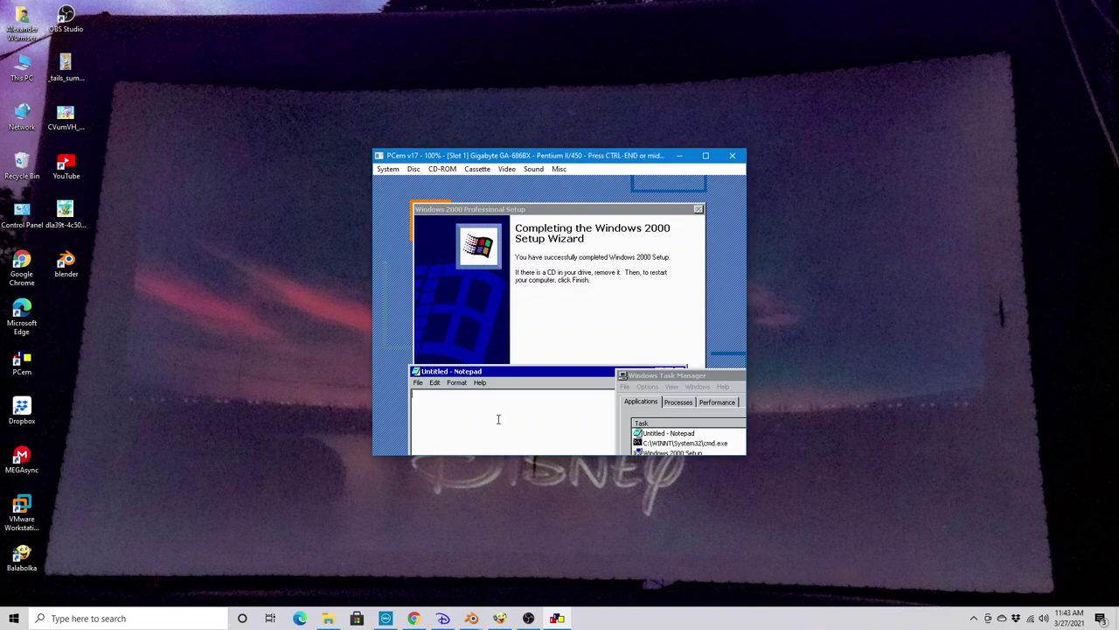
Finish the Setup wizard to restart the guest, discarding a half-typed reboot note
type("Let me reboo")
key("BackSpace")
key("BackSpace")
key("BackSpace")
key("BackSpace")
key("BackSpace")
key("BackSpace")
key("BackSpace")
key("BackSpace")
key("BackSpace")
key("BackSpace")
key("BackSpace")
key("BackSpace")
left_click(514, 310)
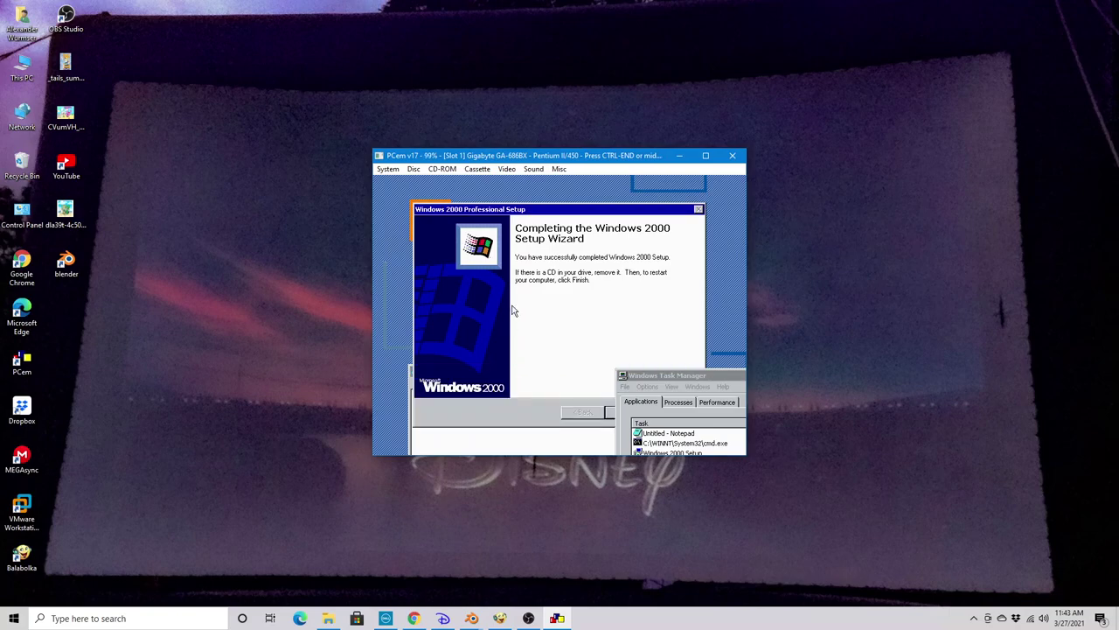
key("Return")
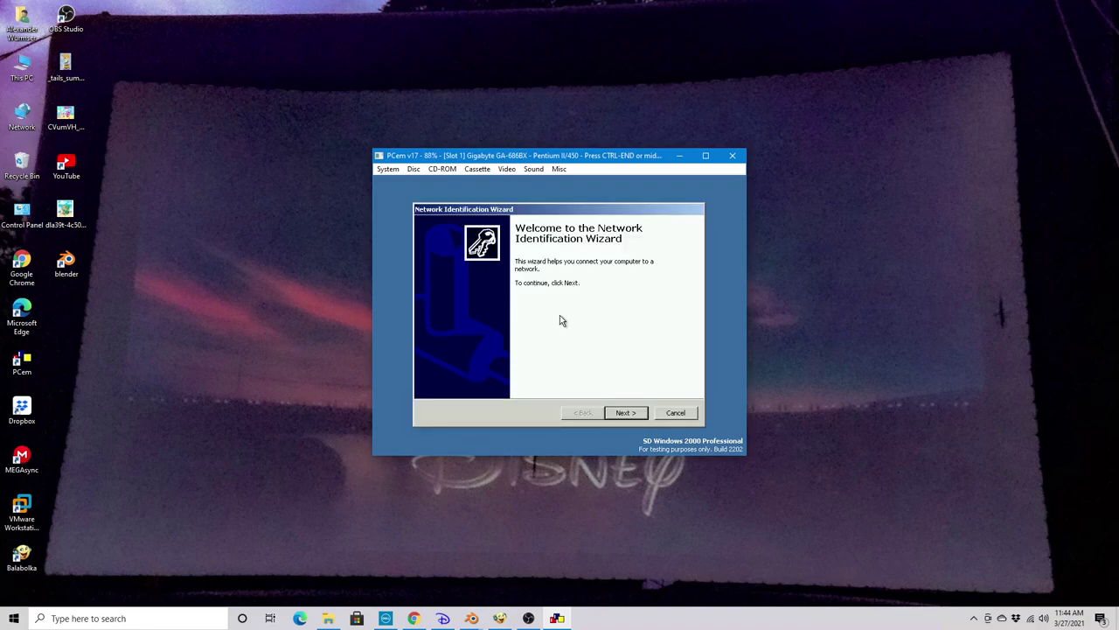
Step through the Network Identification Wizard pages and finish it
key("Return")
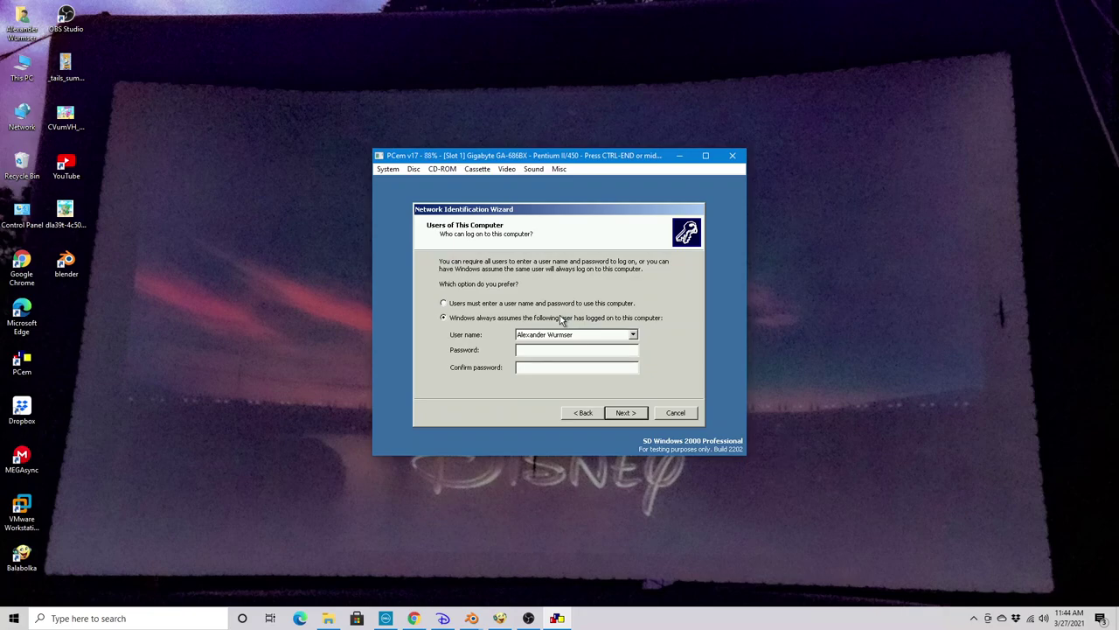
key("Return")
key("ctrl+End")
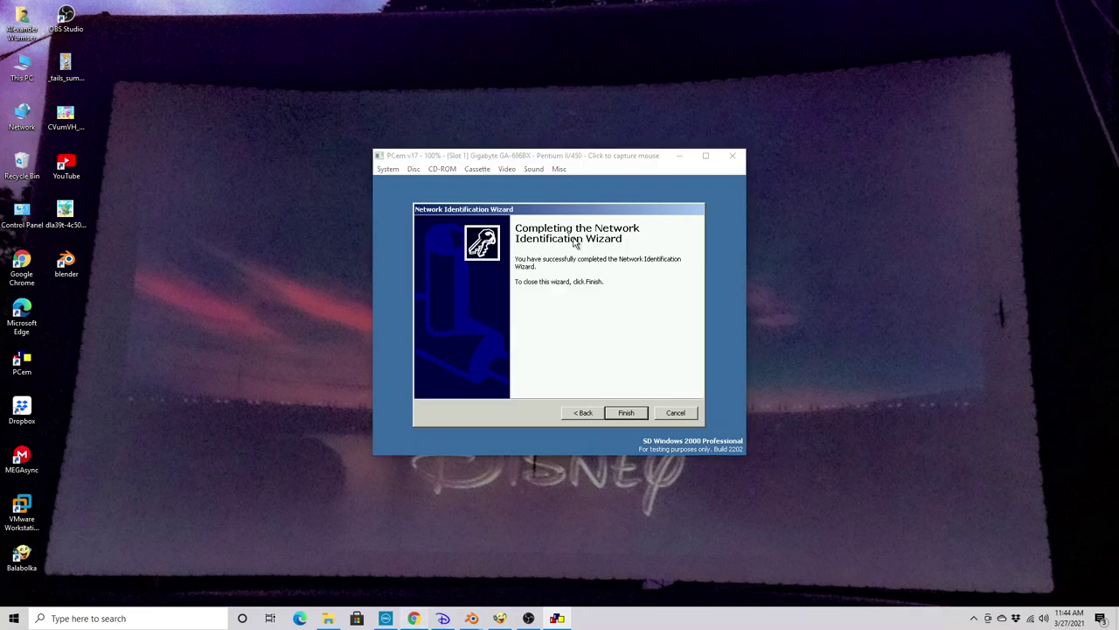
key("alt+Tab")
Briefly switch to the YouTube window, raise the music volume, then return to the emulator
key("alt+Tab")
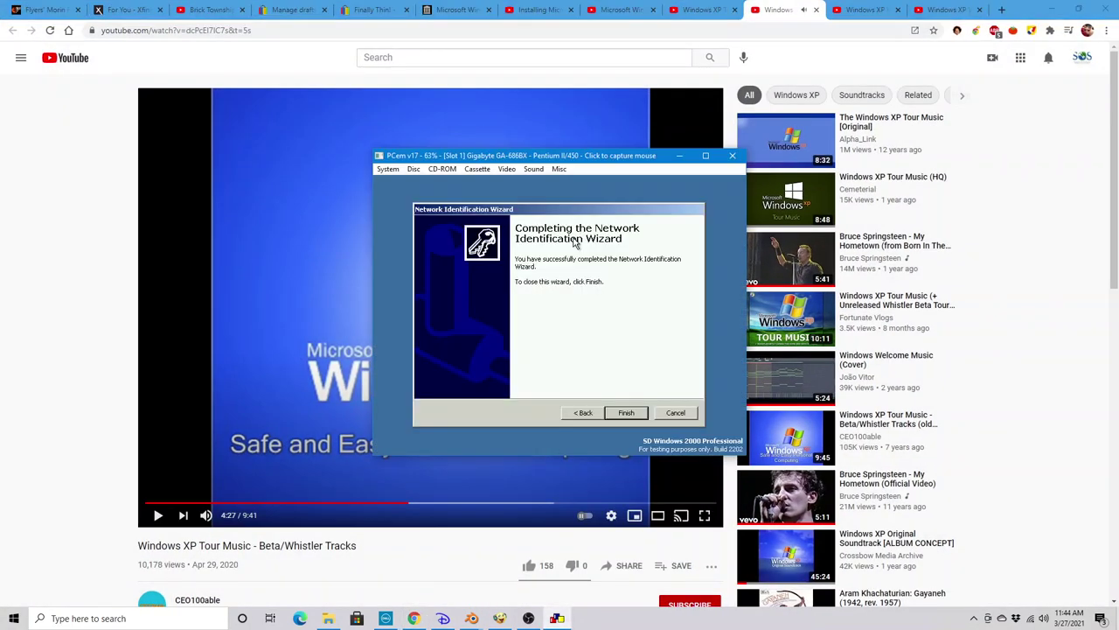
key("super+d")
key("alt+Tab")
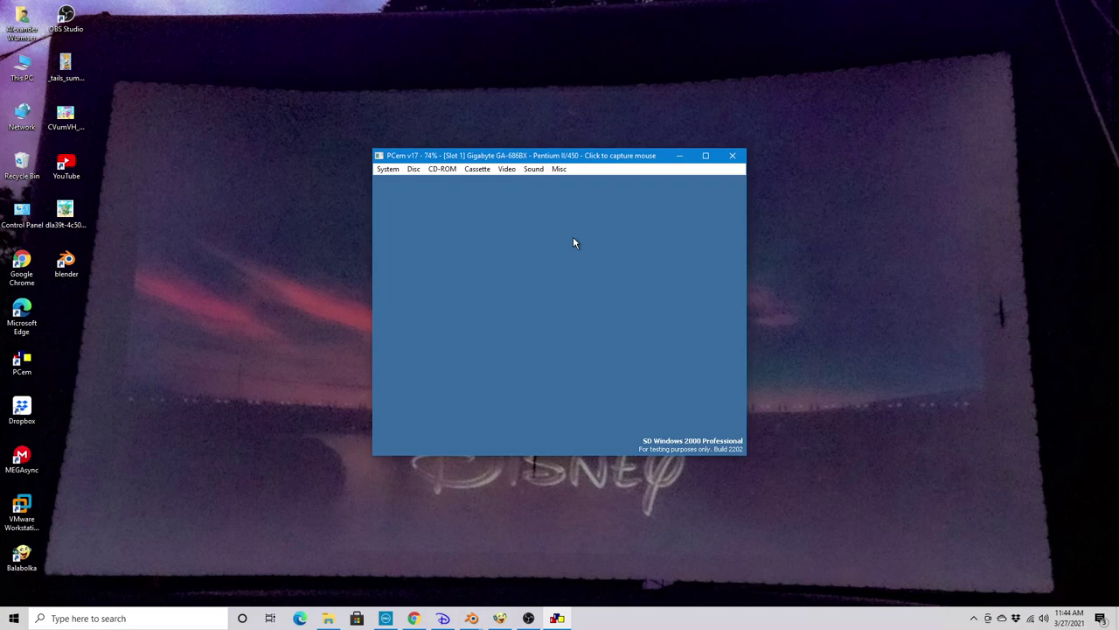
key("XF86AudioRaiseVolume")
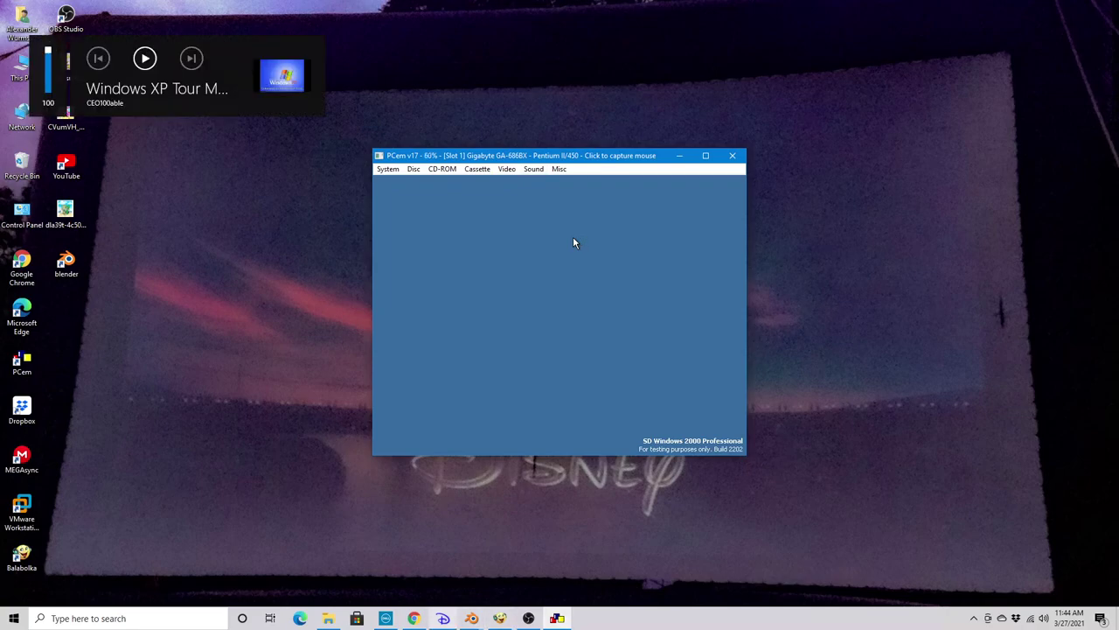
key("super+d")
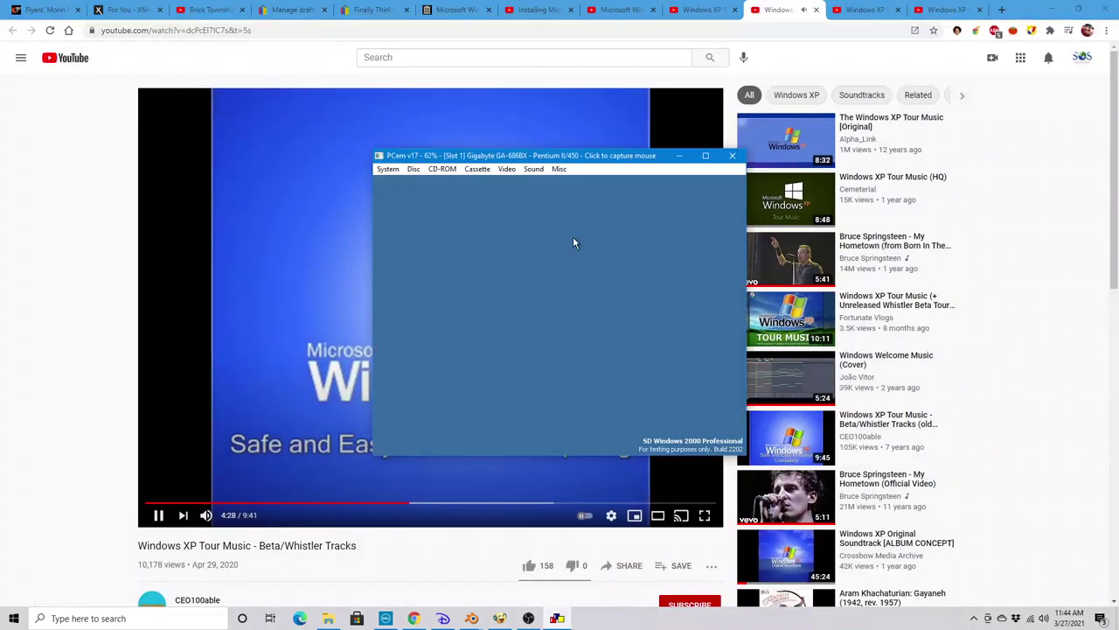
key("super+d")
key("alt+Tab")
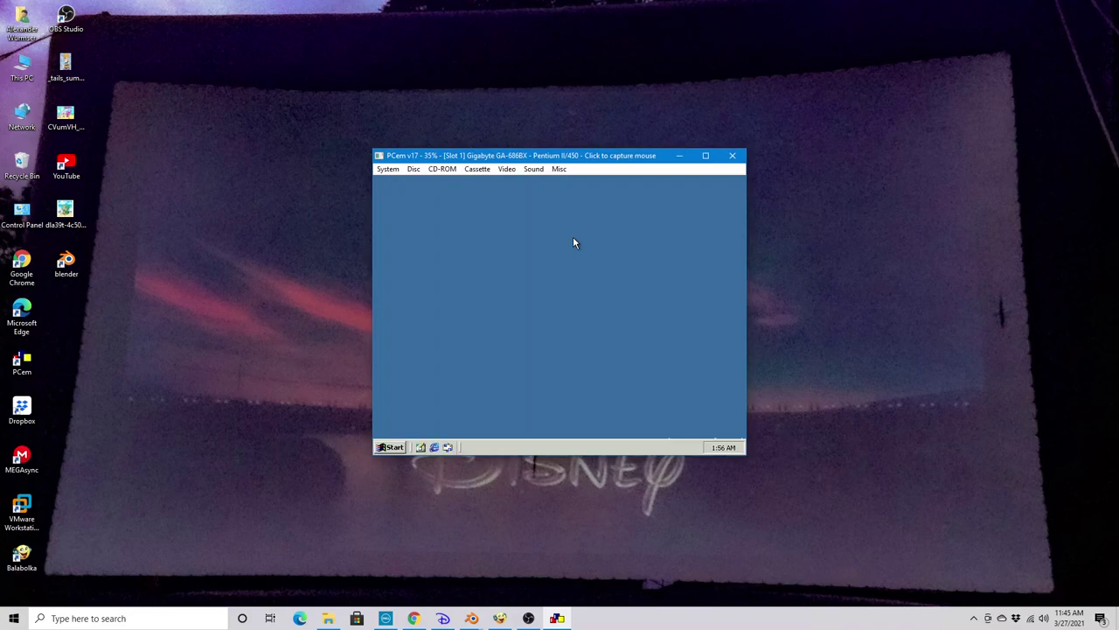
Capture the mouse in PCem and close the Getting Started screen
left_click(573, 238)
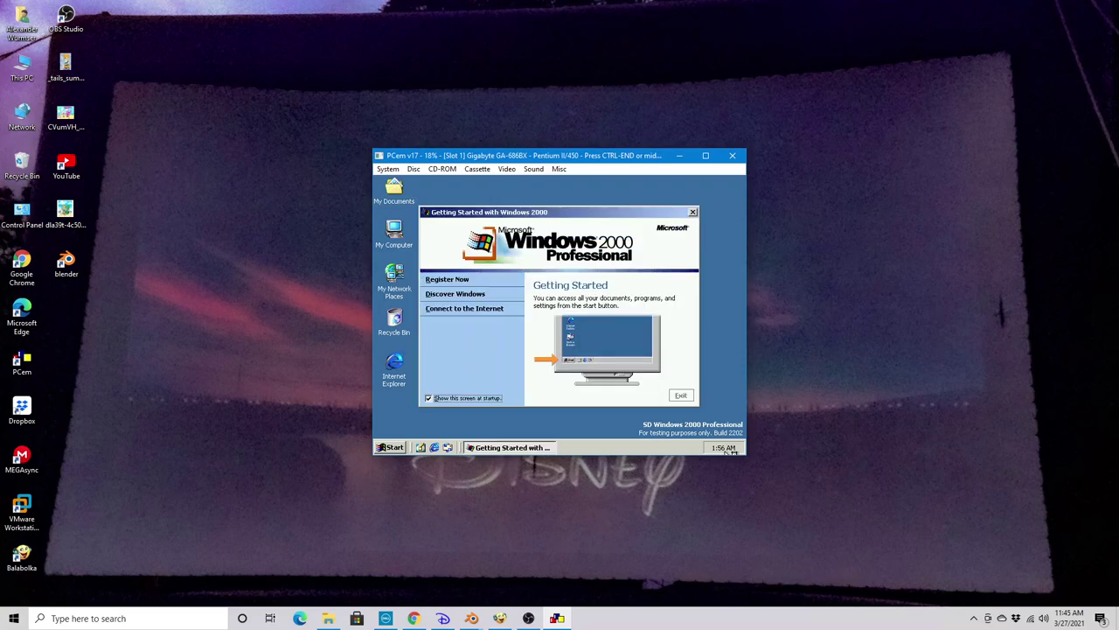
mouse_move(734, 448)
left_click(681, 395)
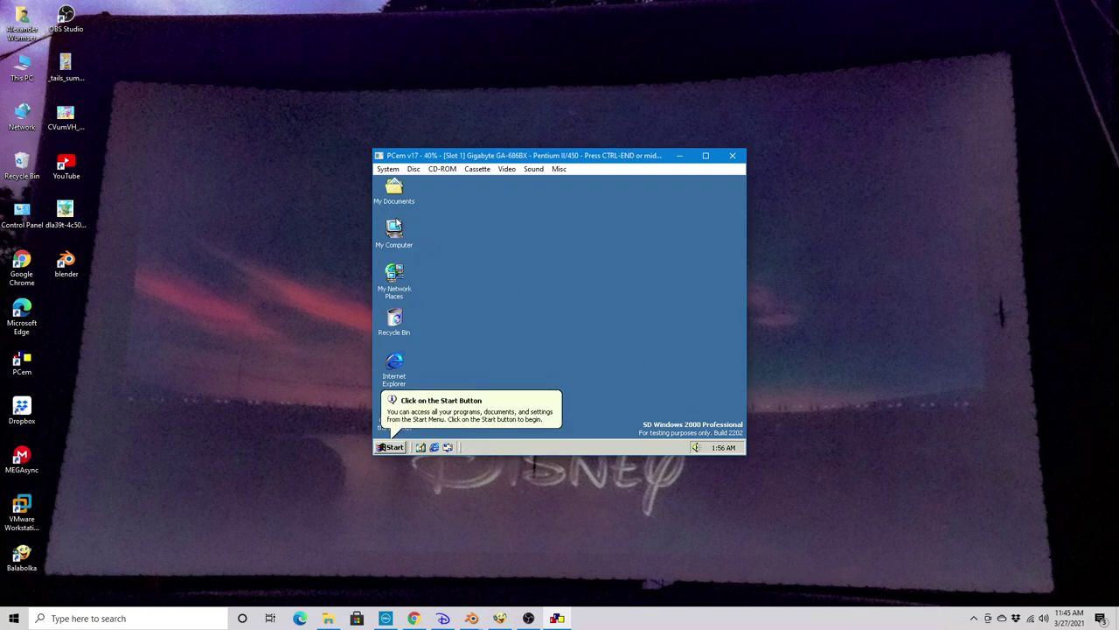
View My Computer's system properties, cancel them, and open the Run dialog from Start
right_click(393, 233)
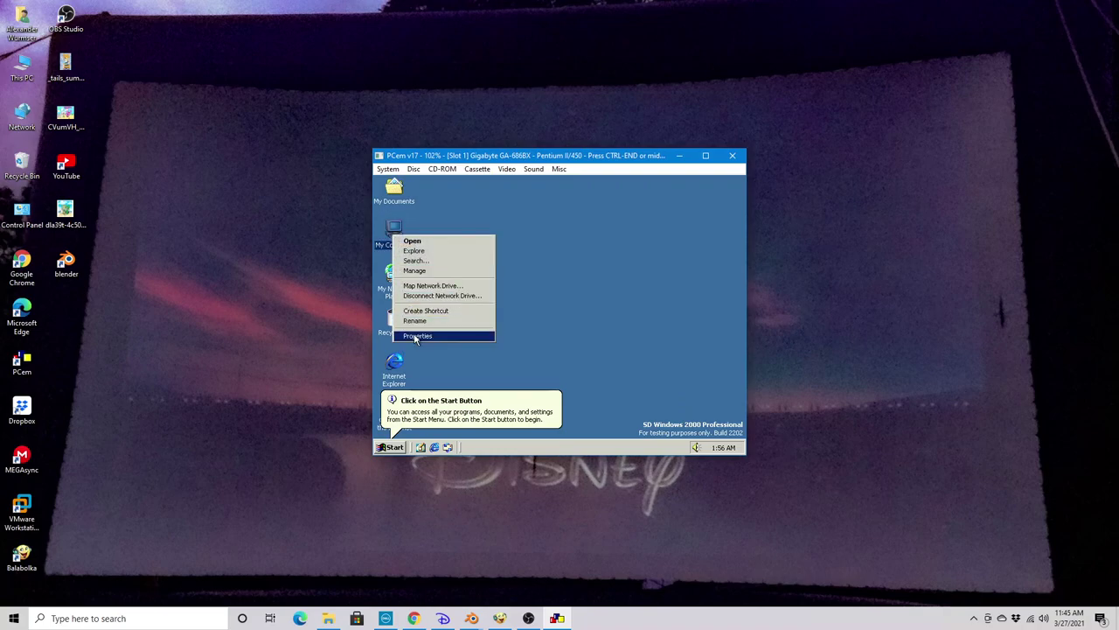
left_click(415, 335)
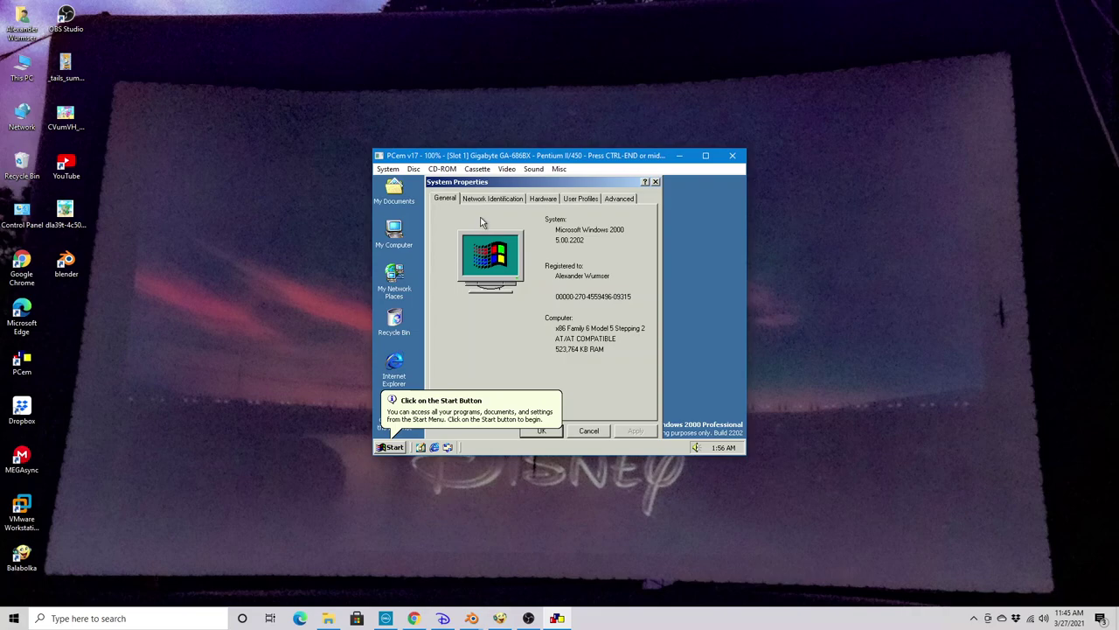
left_click(584, 433)
left_click(392, 447)
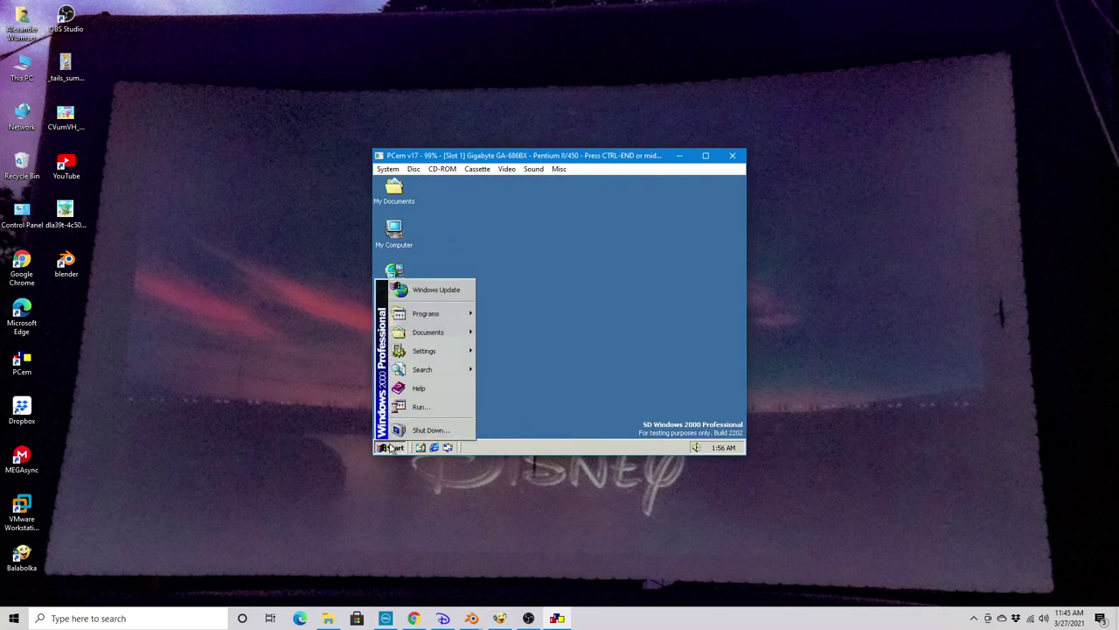
left_click(418, 407)
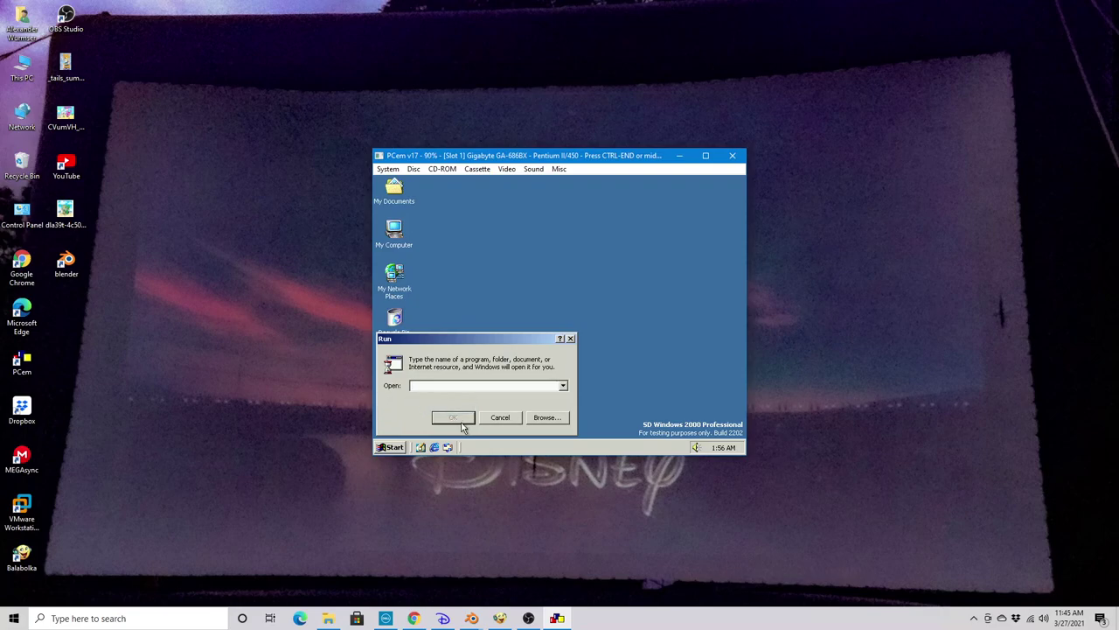
Run winver to check the Windows version, then close the About Windows dialog
type("winver")
left_click(460, 421)
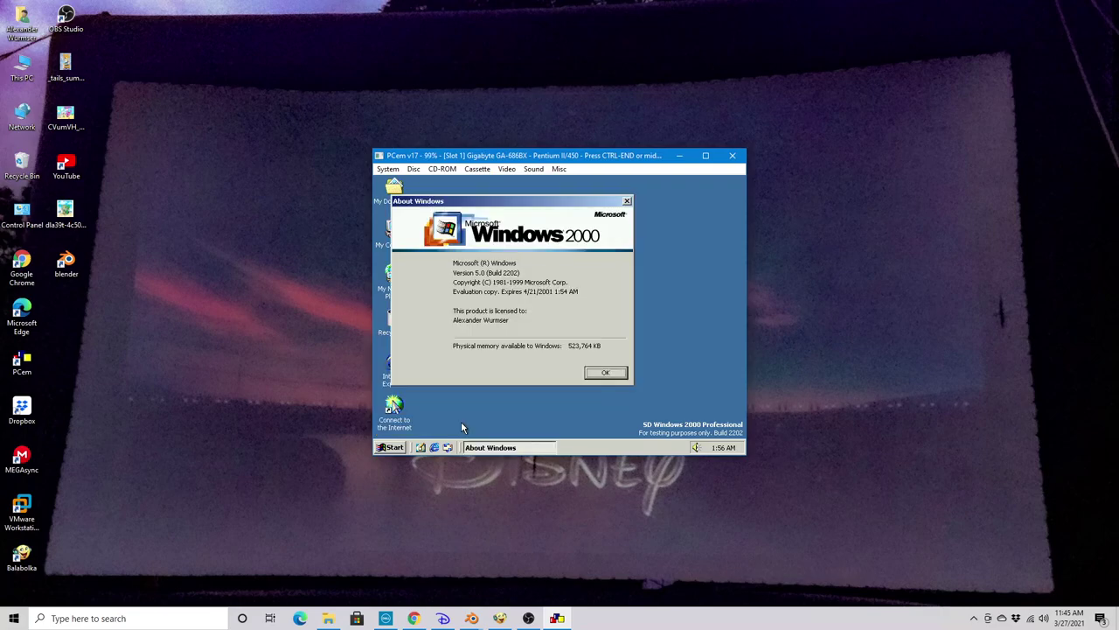
key("Return")
Browse the Start menu's Programs, Accessories, Games and accessibility lists with arrow keys
key("ctrl+Escape")
key("Down")
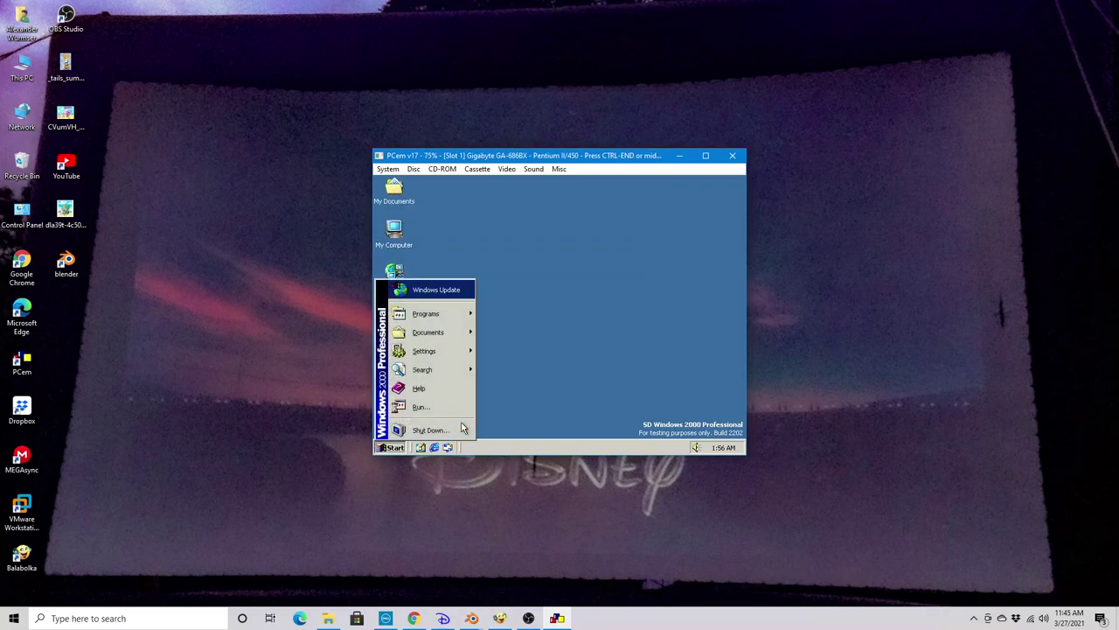
key("Down")
key("Right")
key("Right")
key("Down")
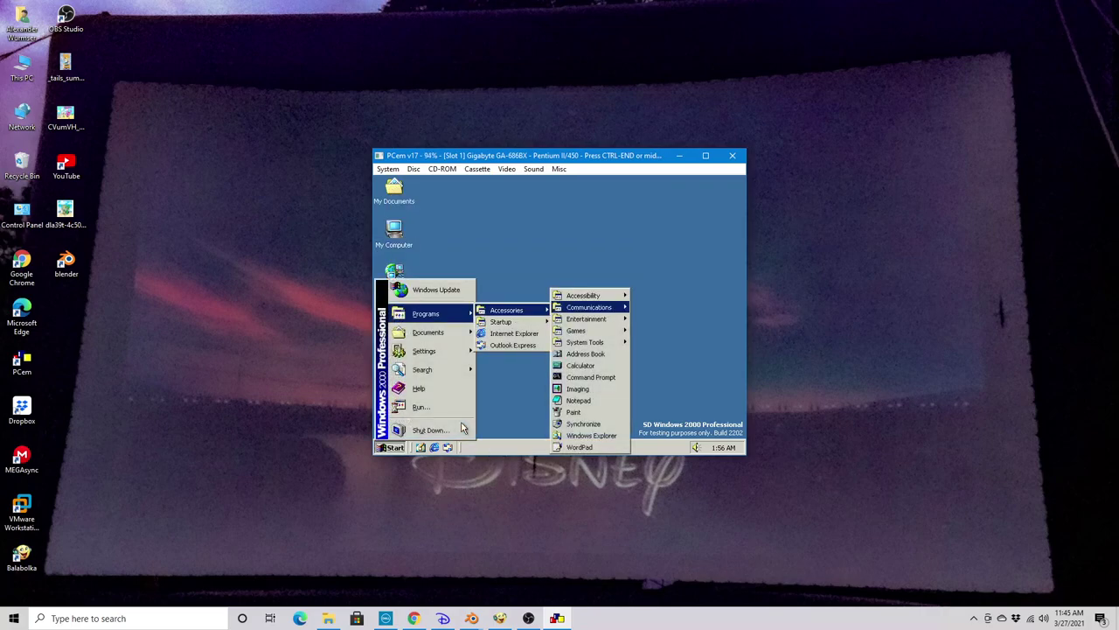
key("Down")
key("Down")
key("Right")
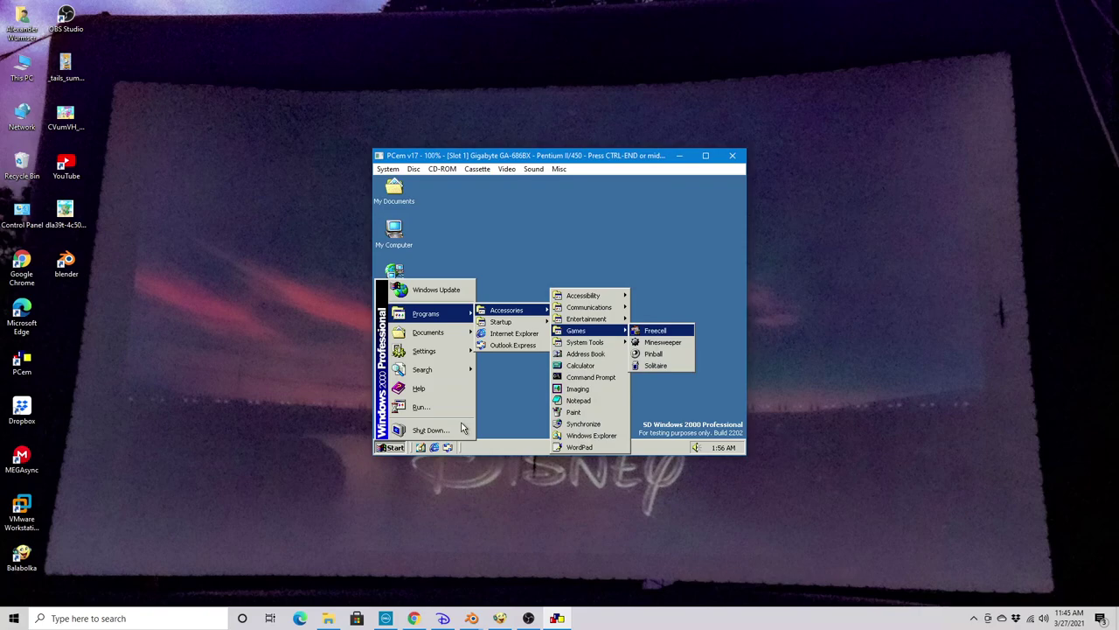
key("Left")
key("Up")
key("Up")
key("Up")
key("Right")
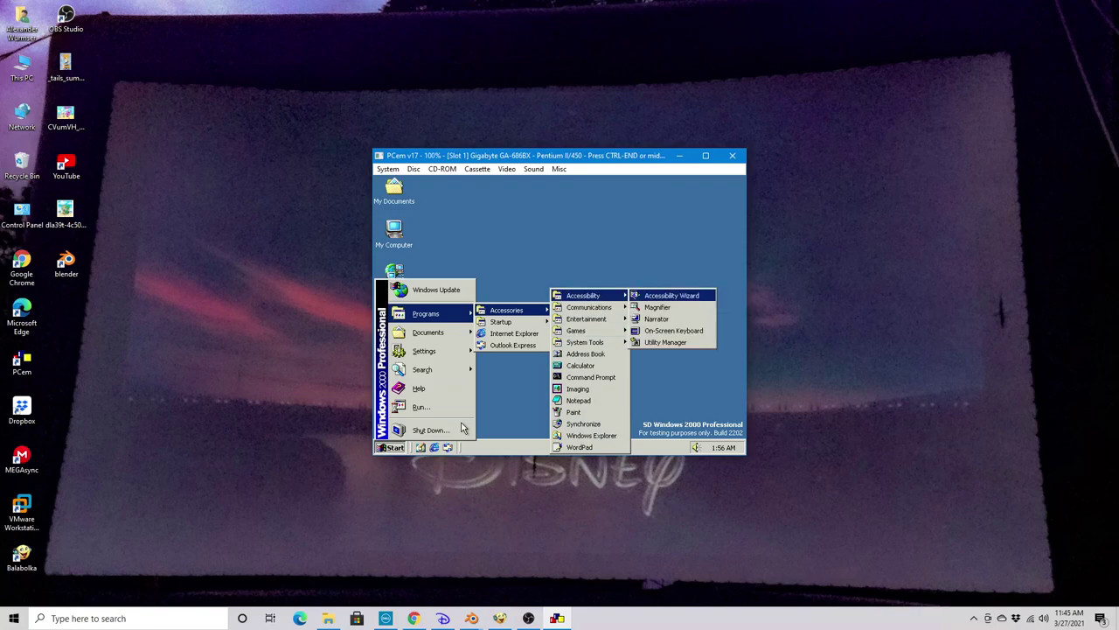
Navigate into Accessories > System Tools and launch System Information
key("Left")
key("Down")
key("Down")
key("Down")
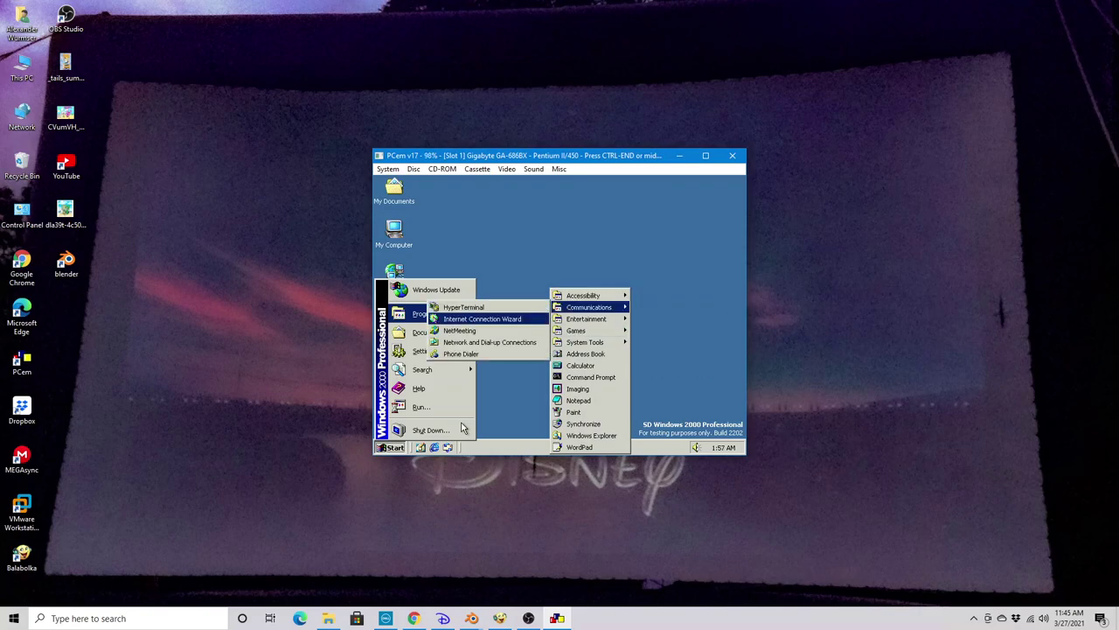
key("Right")
key("Left")
key("Right")
key("Left")
key("Down")
key("Right")
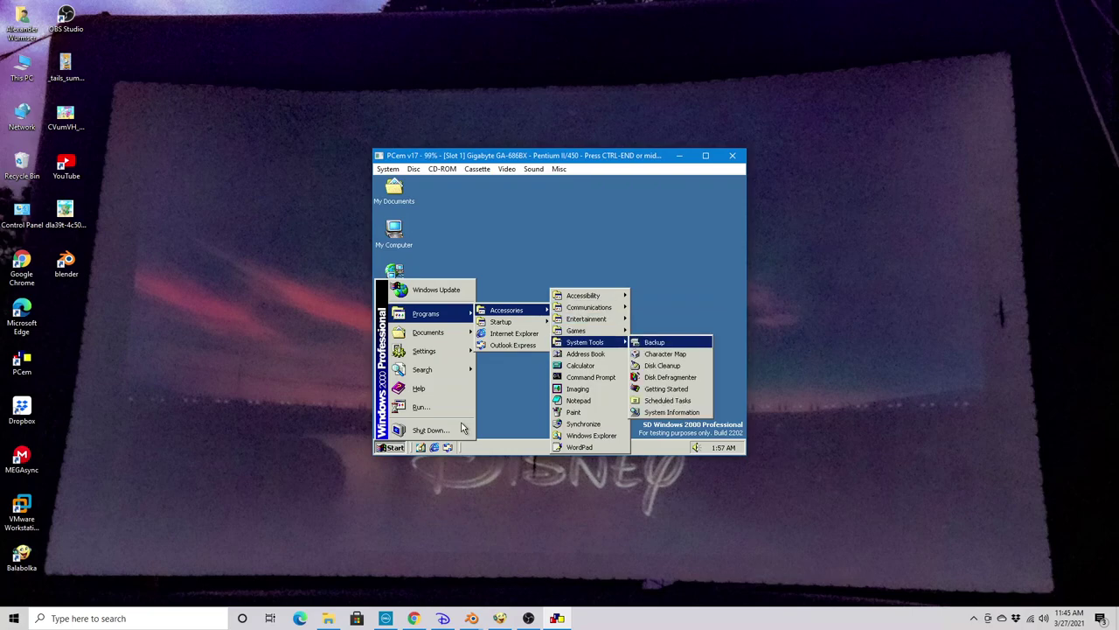
key("Down")
key("Down")
key("Down")
key("Down")
key("Down")
key("Down")
key("Return")
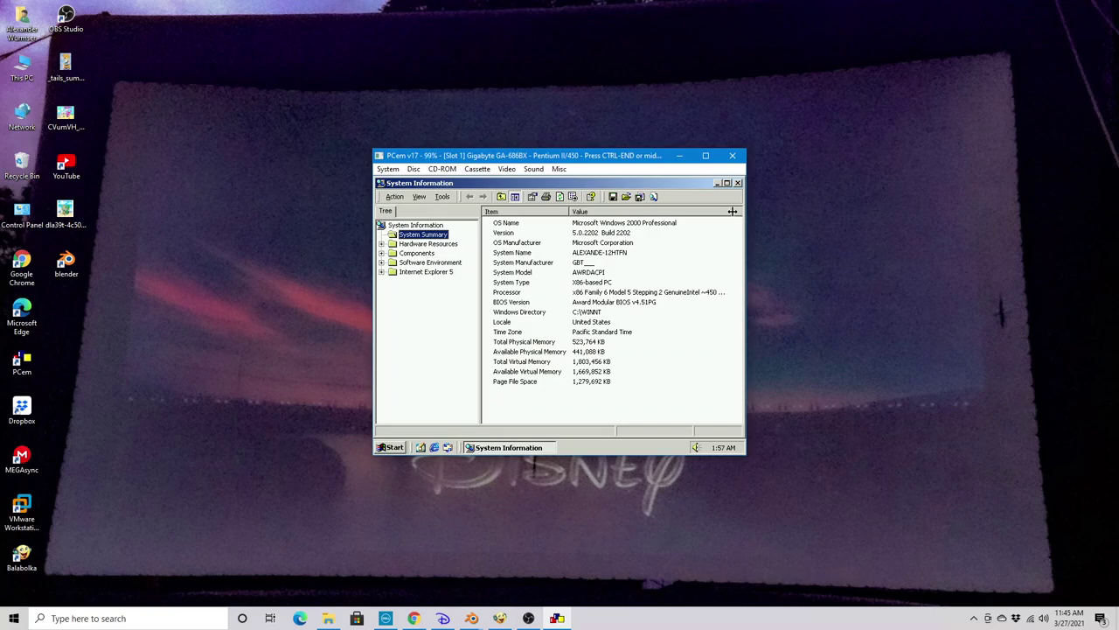
Widen the Value column to read the full processor entry, then close System Information
left_click_drag(737, 216, 745, 220)
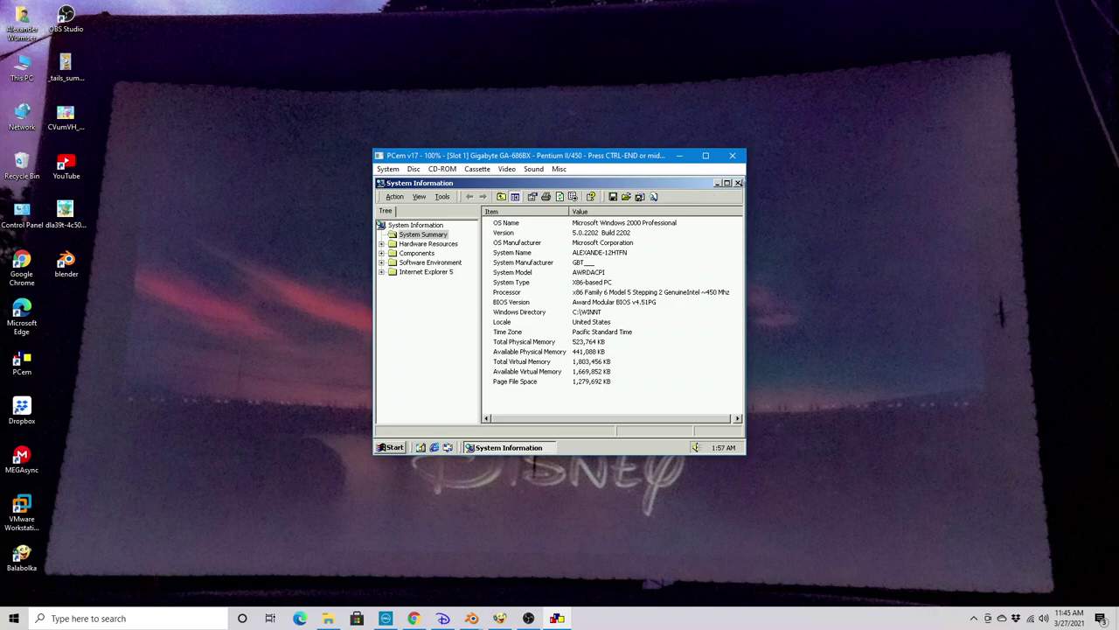
left_click(738, 183)
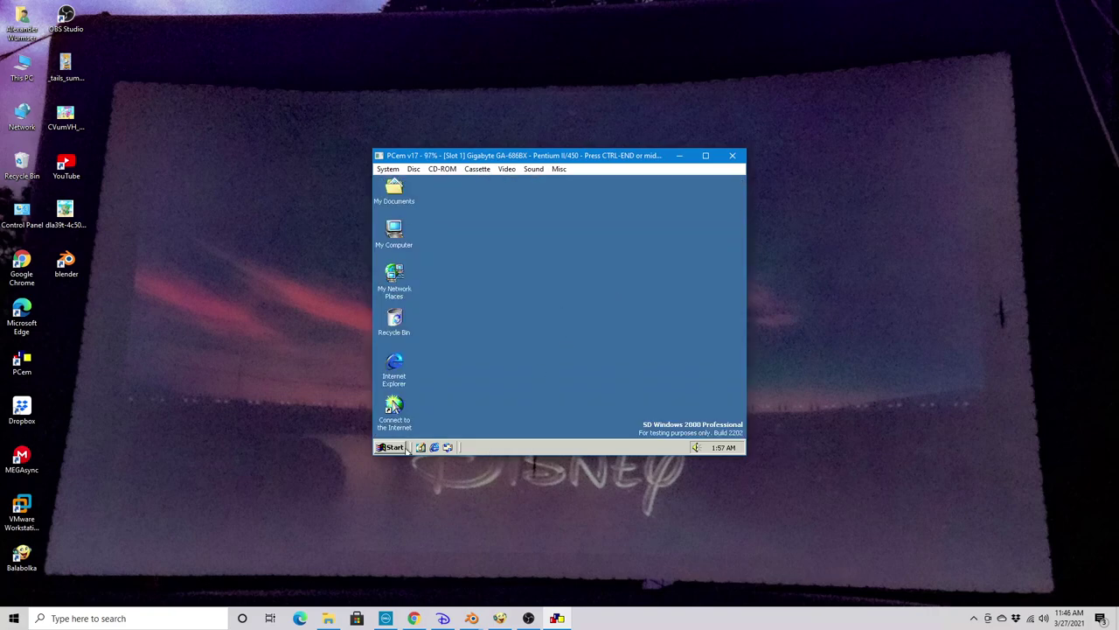
left_click(393, 448)
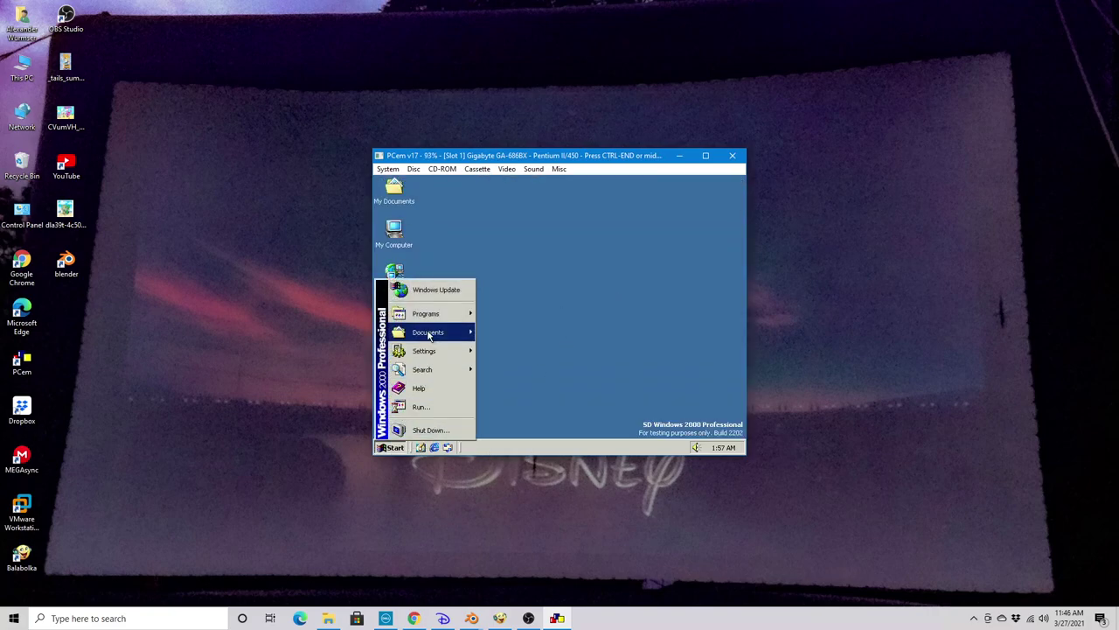
mouse_move(432, 316)
mouse_move(506, 310)
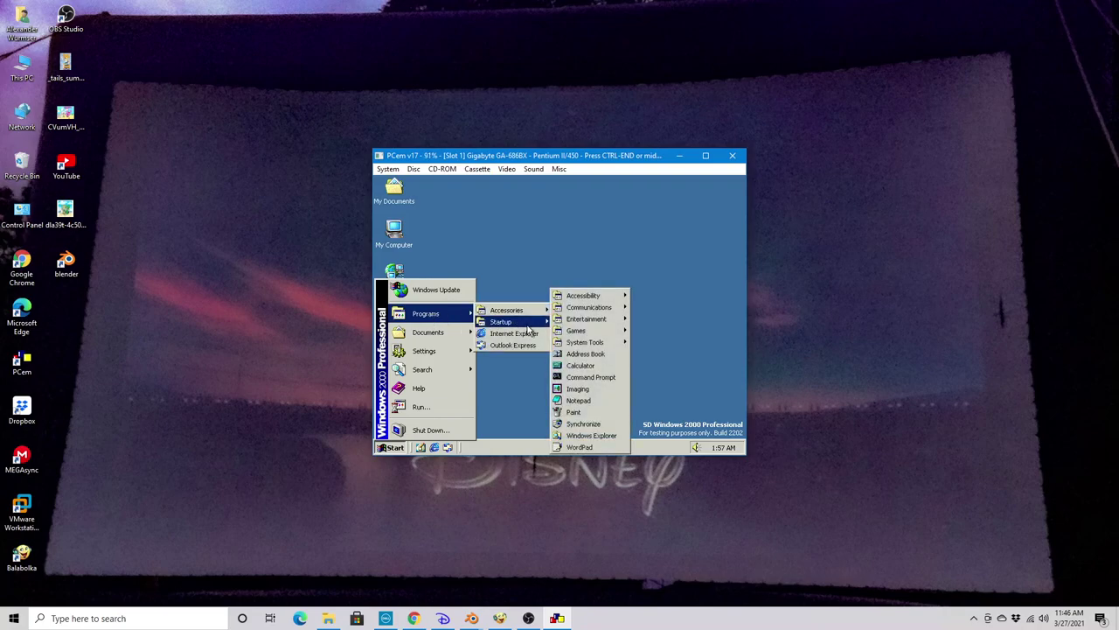
left_click(565, 376)
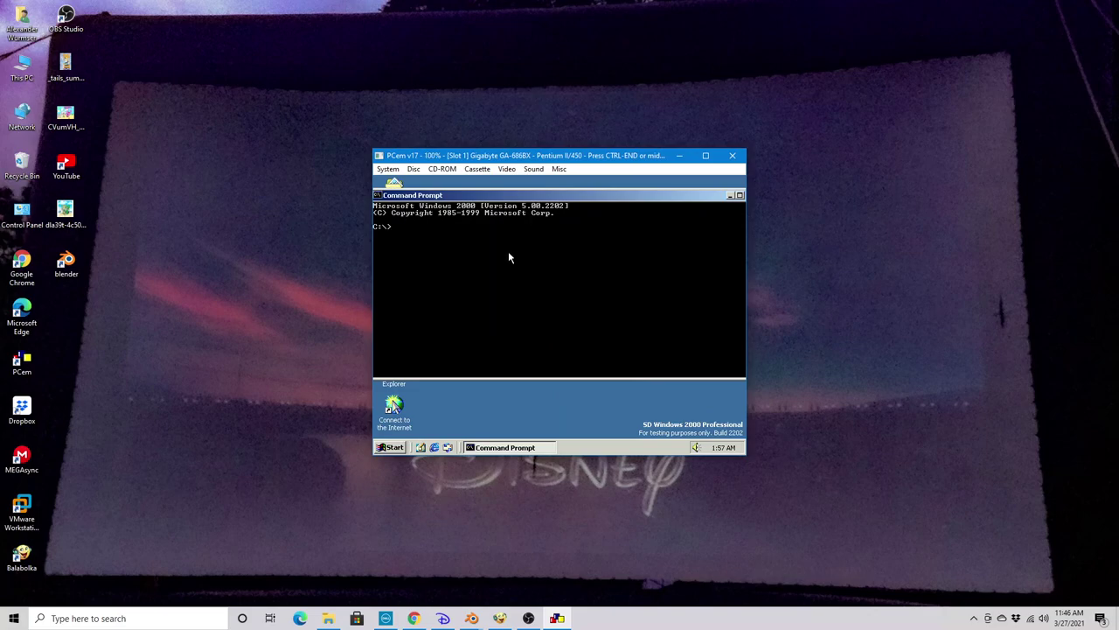
type("ver")
key("Return")
type("e")
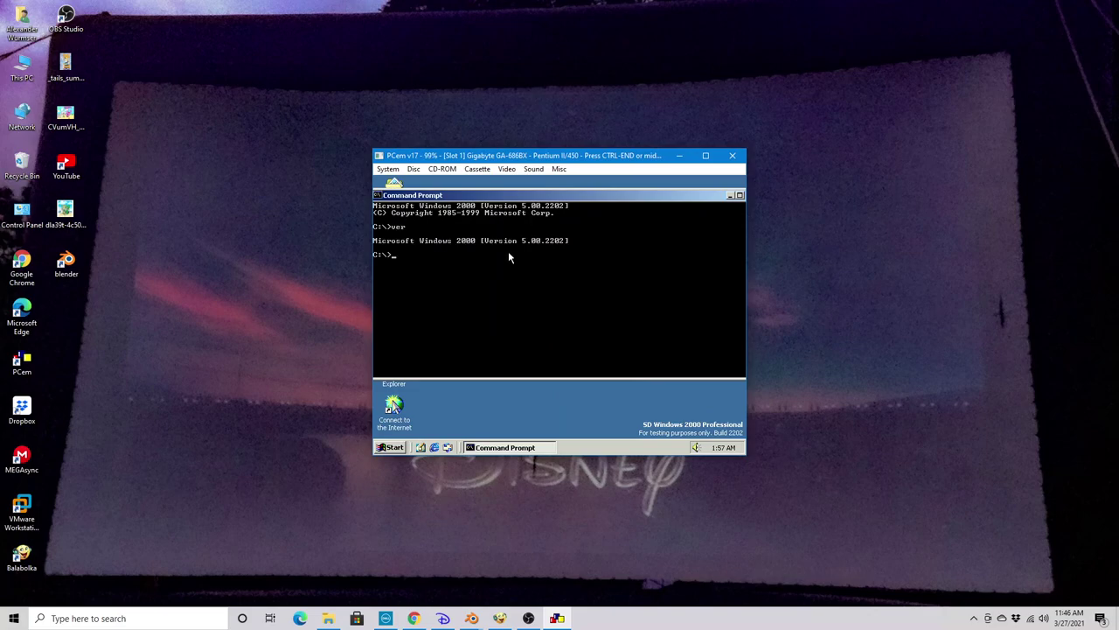
type("dit")
key("Return")
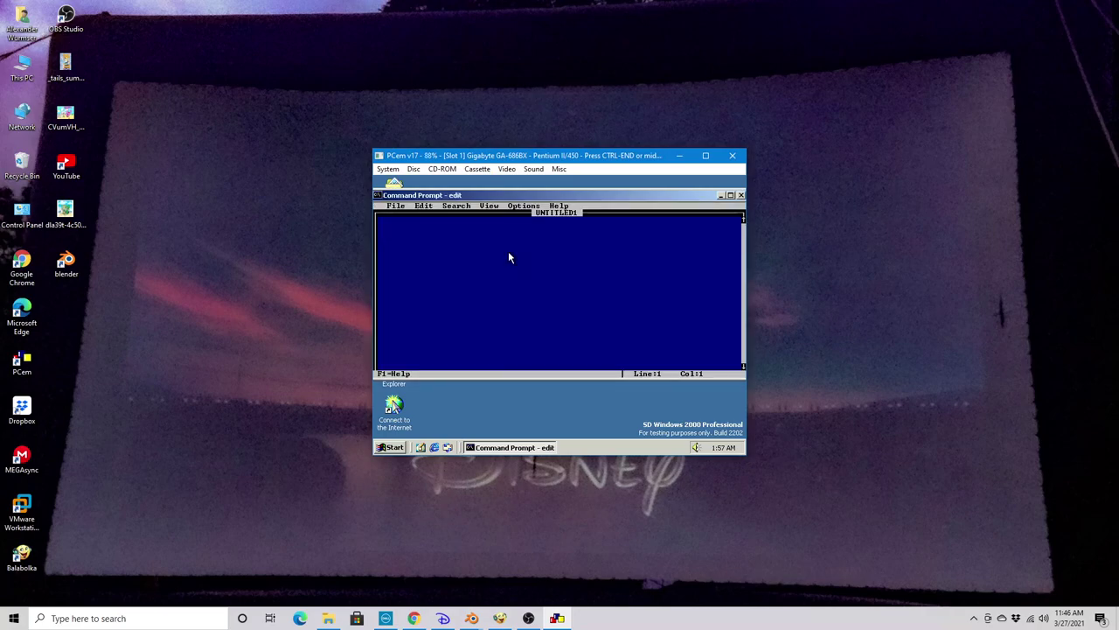
left_click(566, 208)
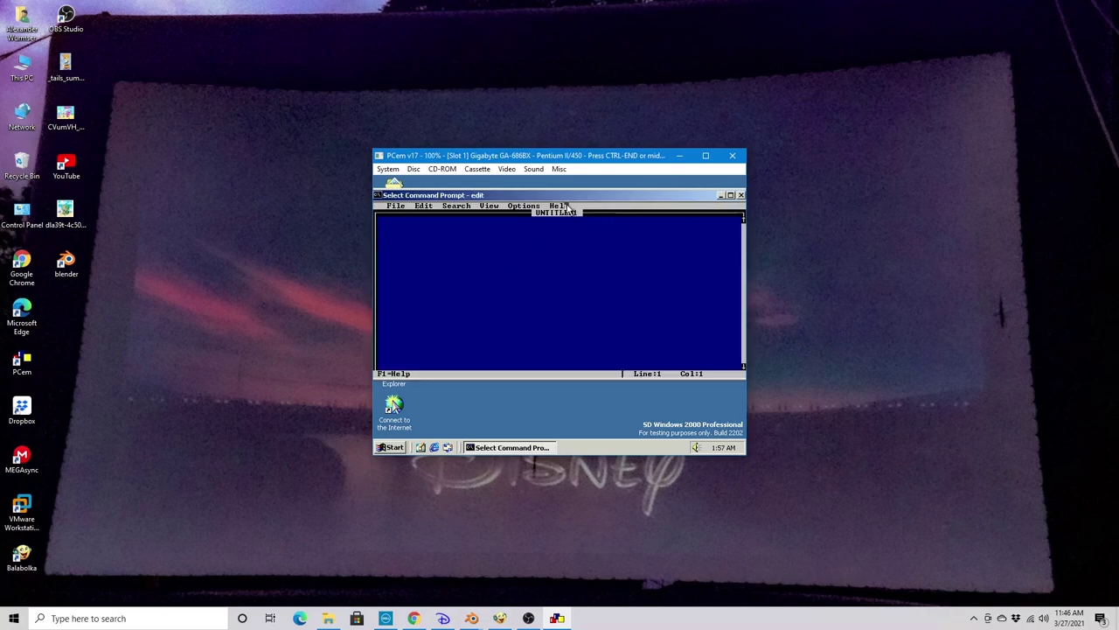
left_click(574, 213)
key("alt")
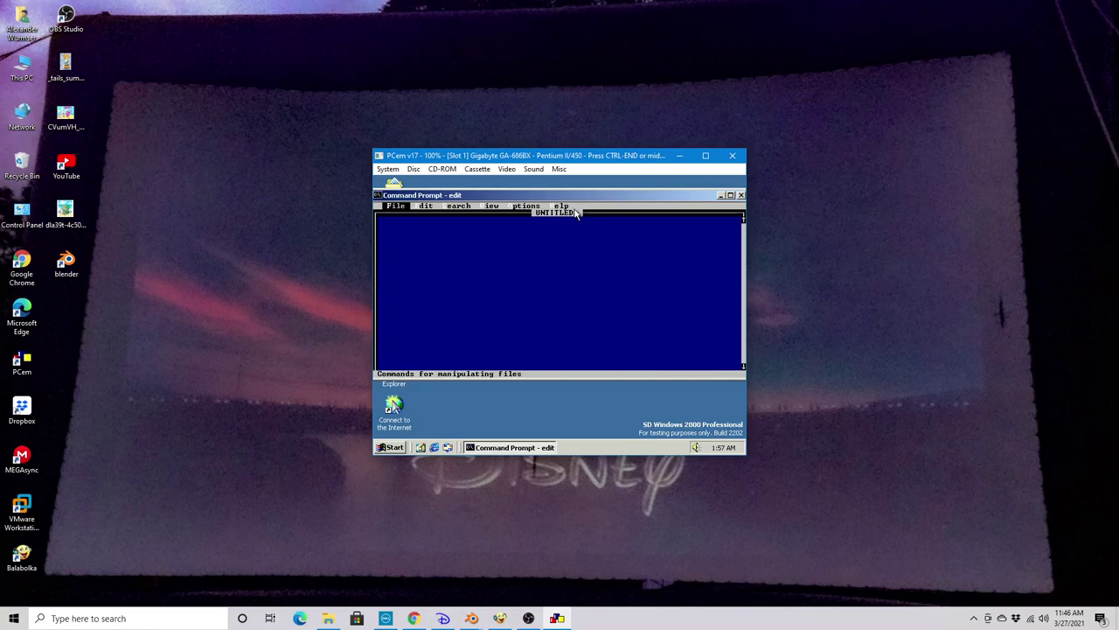
key("h")
key("Down")
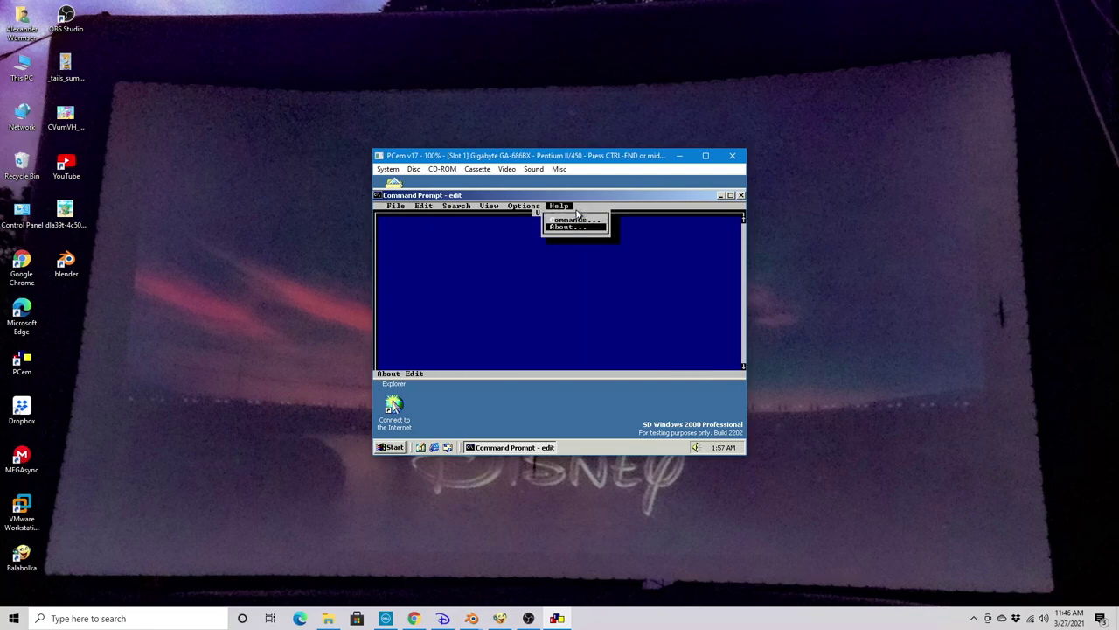
key("Return")
key("Return")
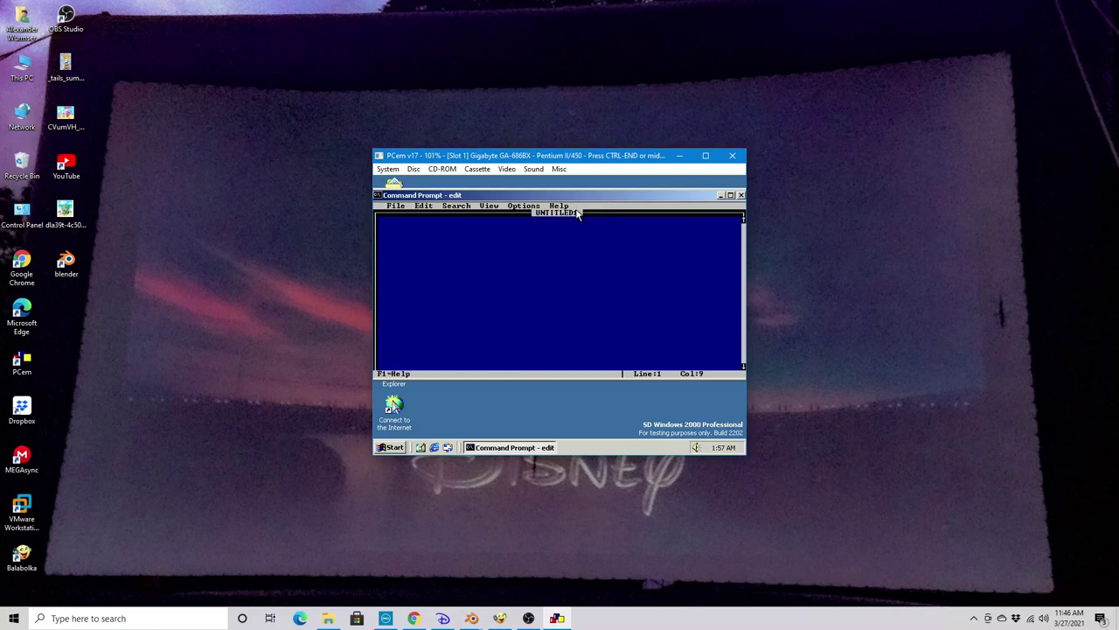
key("alt")
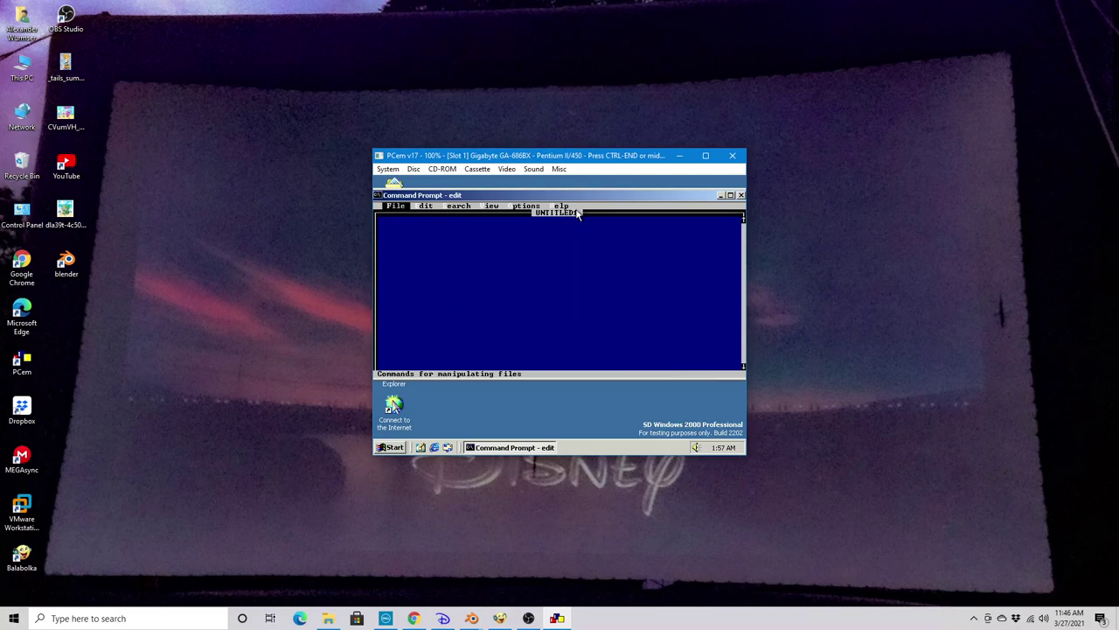
key("Return")
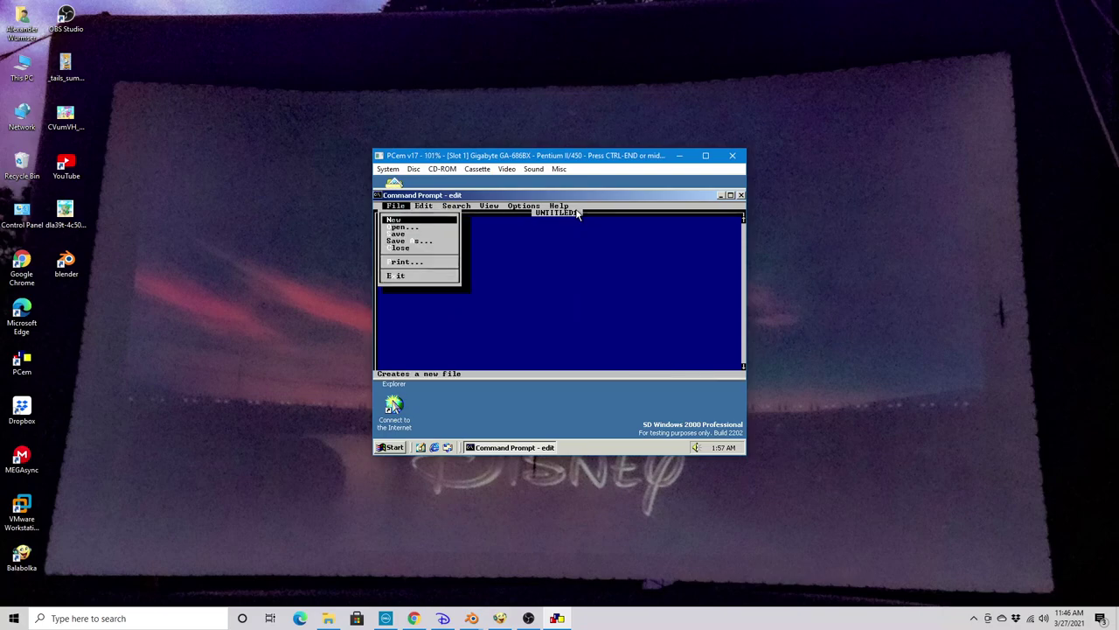
key("x")
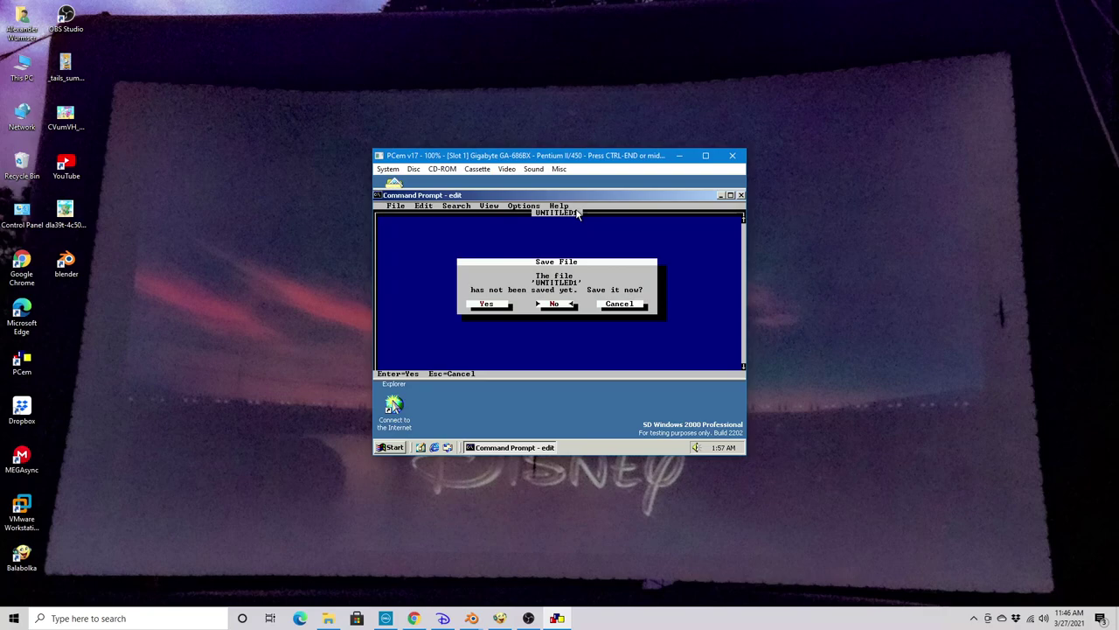
type("nexit")
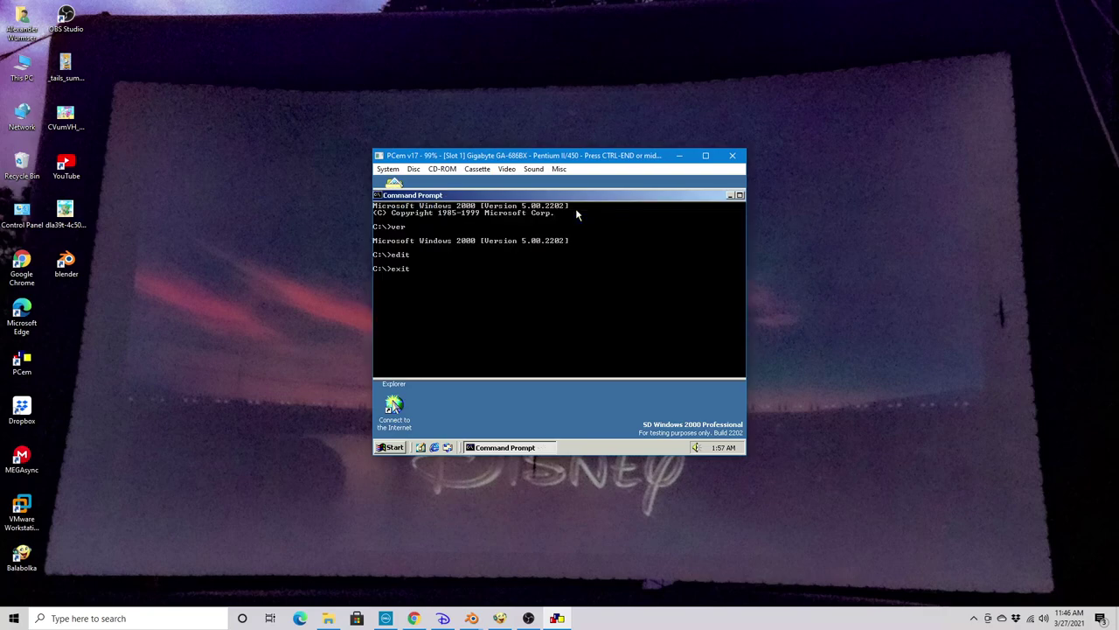
key("Return")
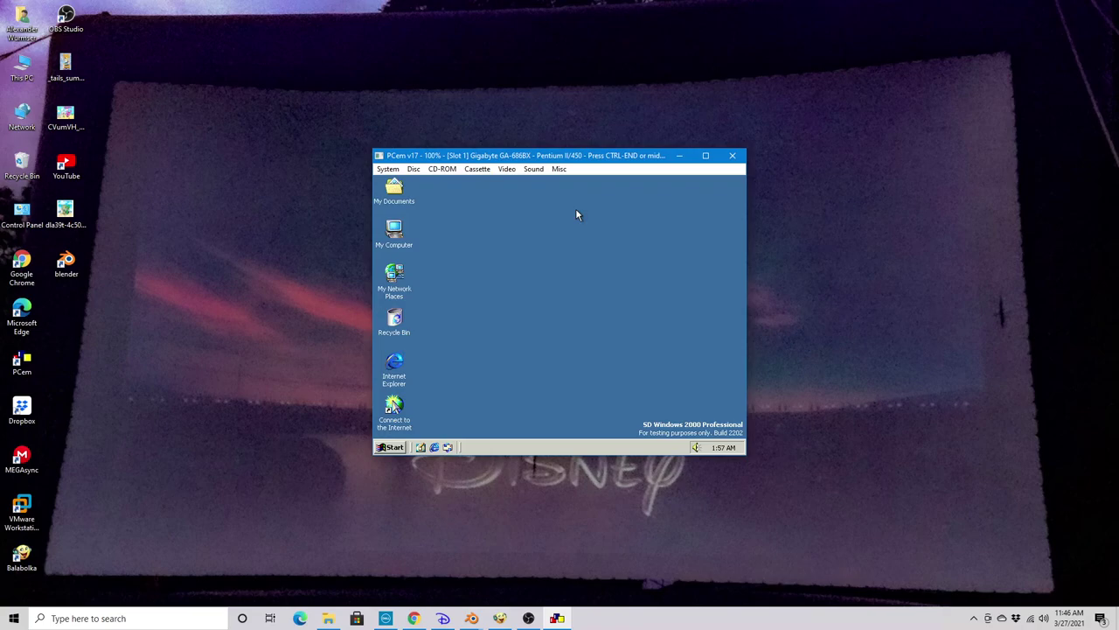
Open the My Computer window from the desktop
left_click(388, 447)
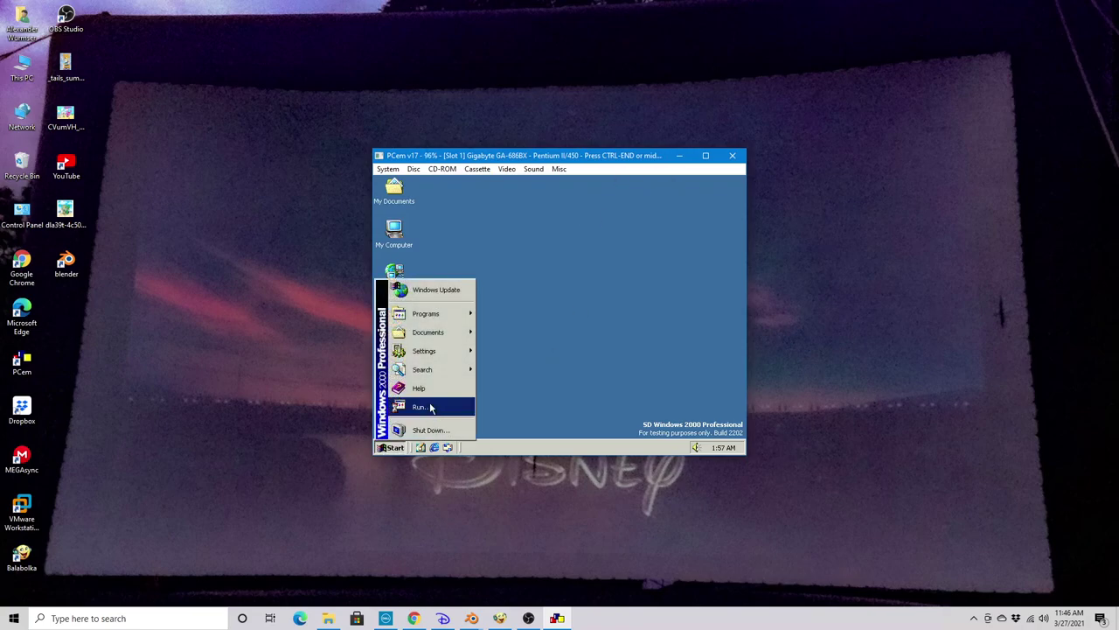
left_click(404, 228)
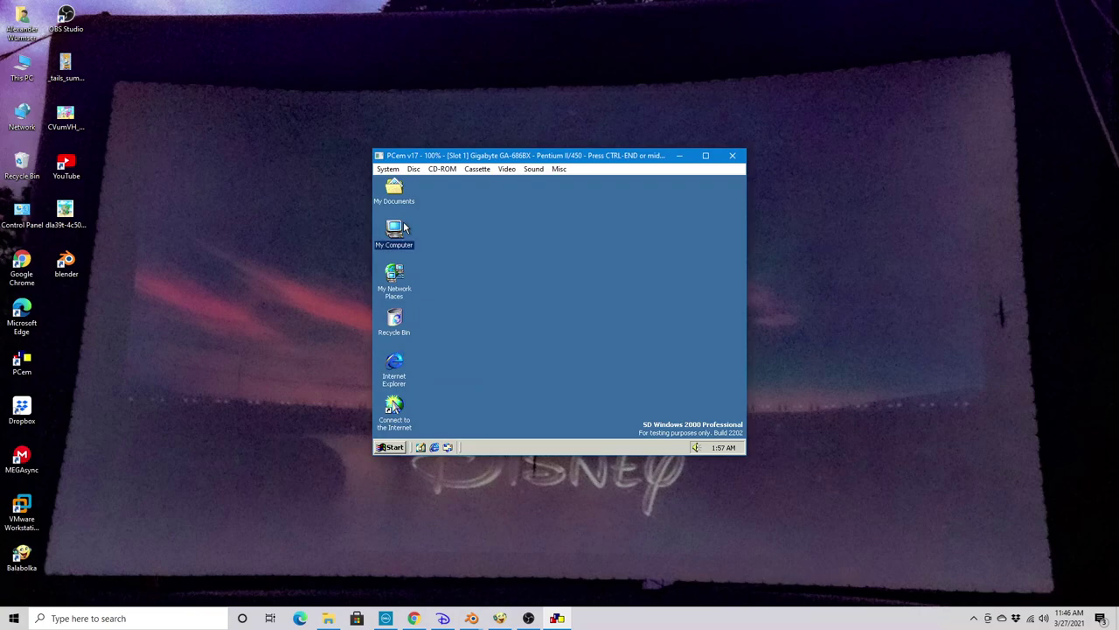
double_click(405, 227)
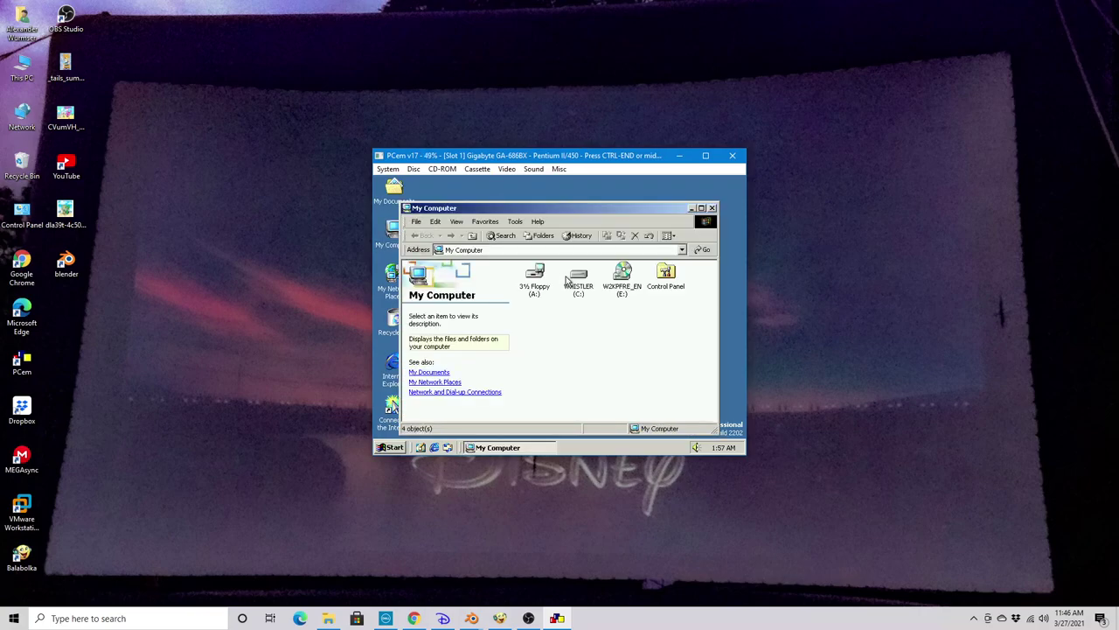
Launch the Getting Started screen by running 'welcome' from Start > Run
left_click(391, 448)
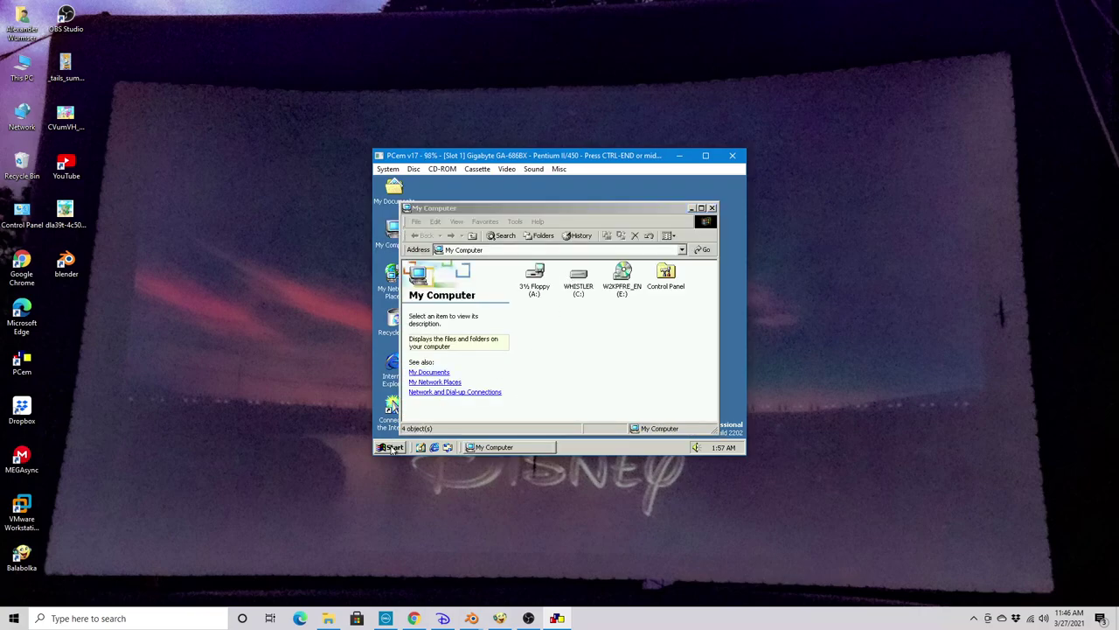
left_click(420, 405)
type("welc")
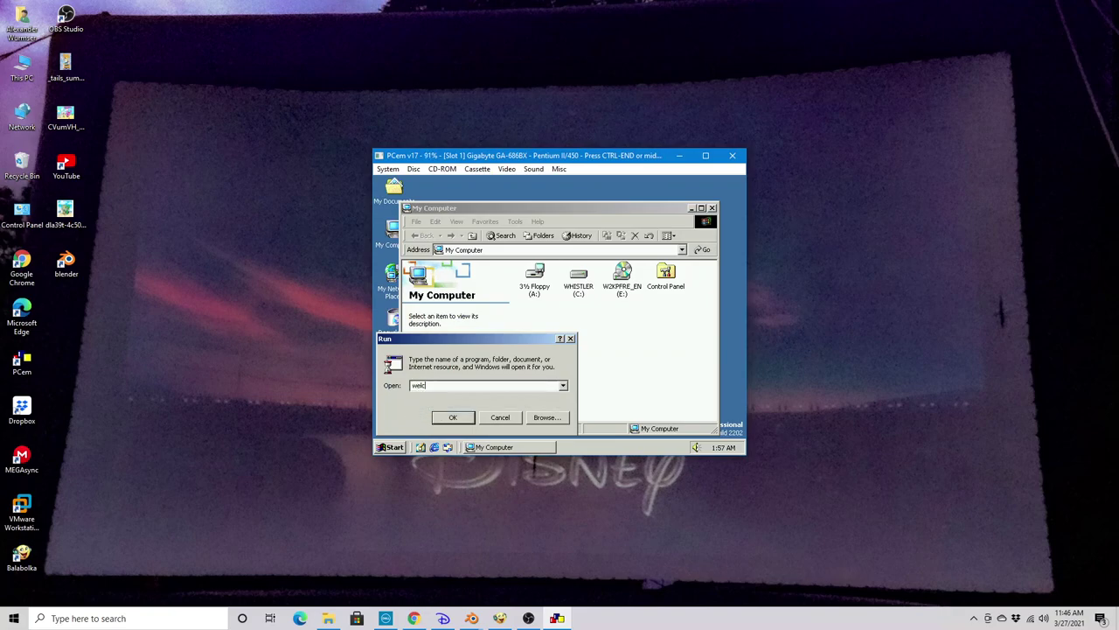
type("ome")
key("Return")
mouse_move(503, 296)
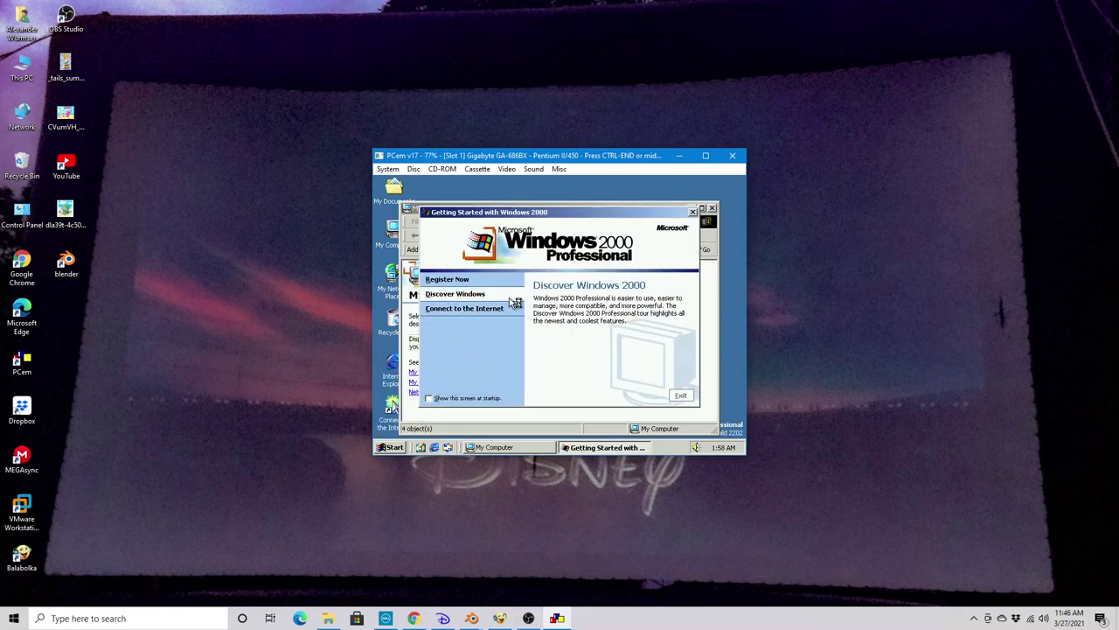
Launch the Discover Windows 2000 tour and open the Easier to Use category
left_click(509, 298)
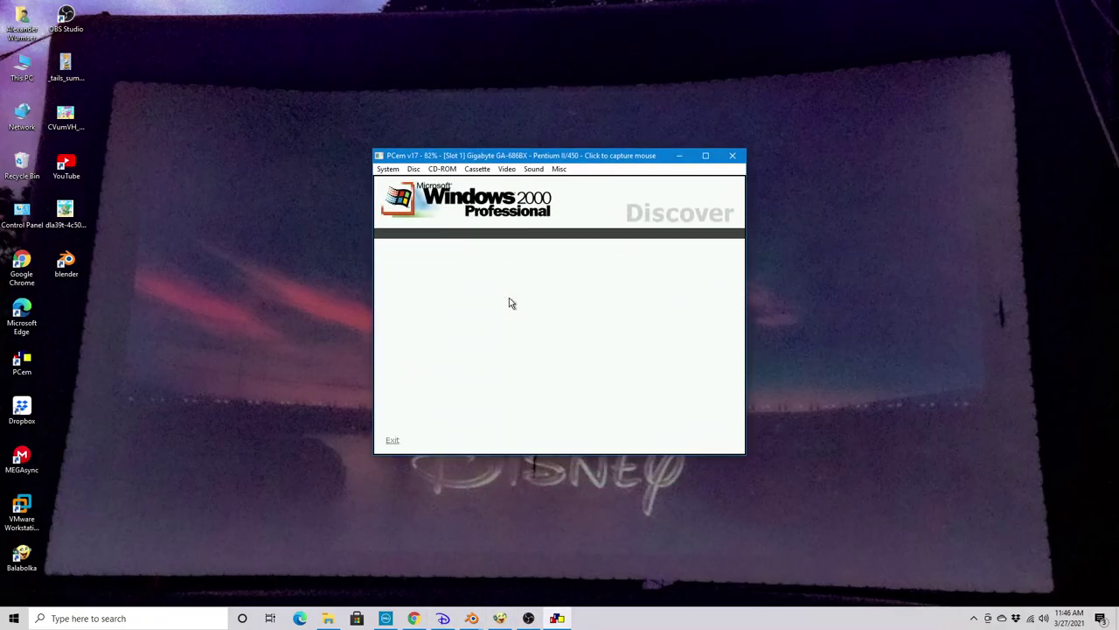
left_click(509, 298)
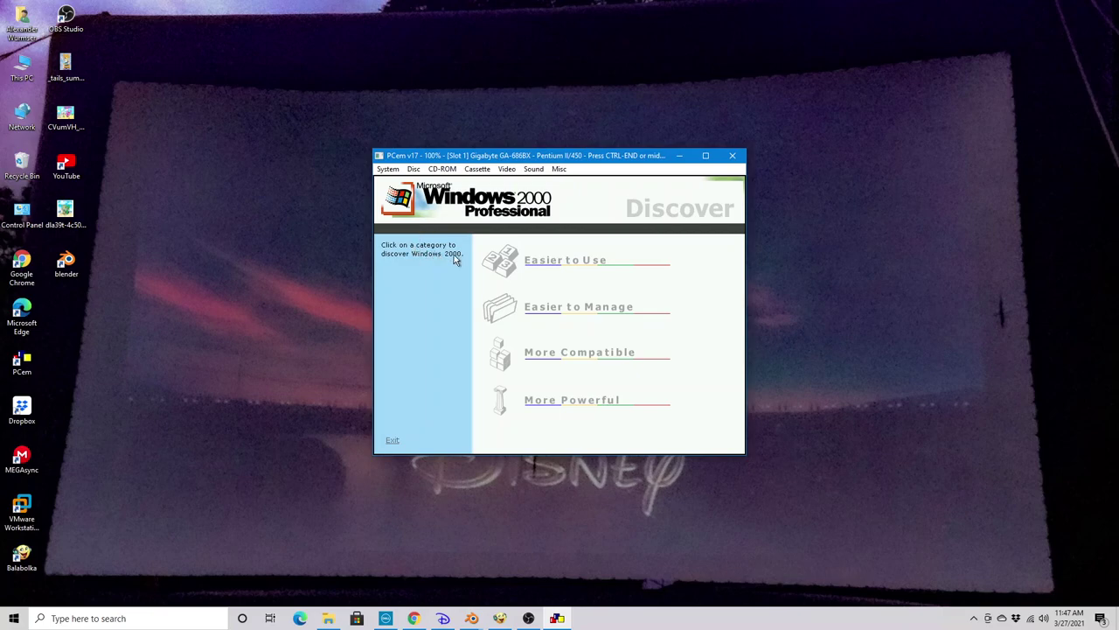
left_click(528, 259)
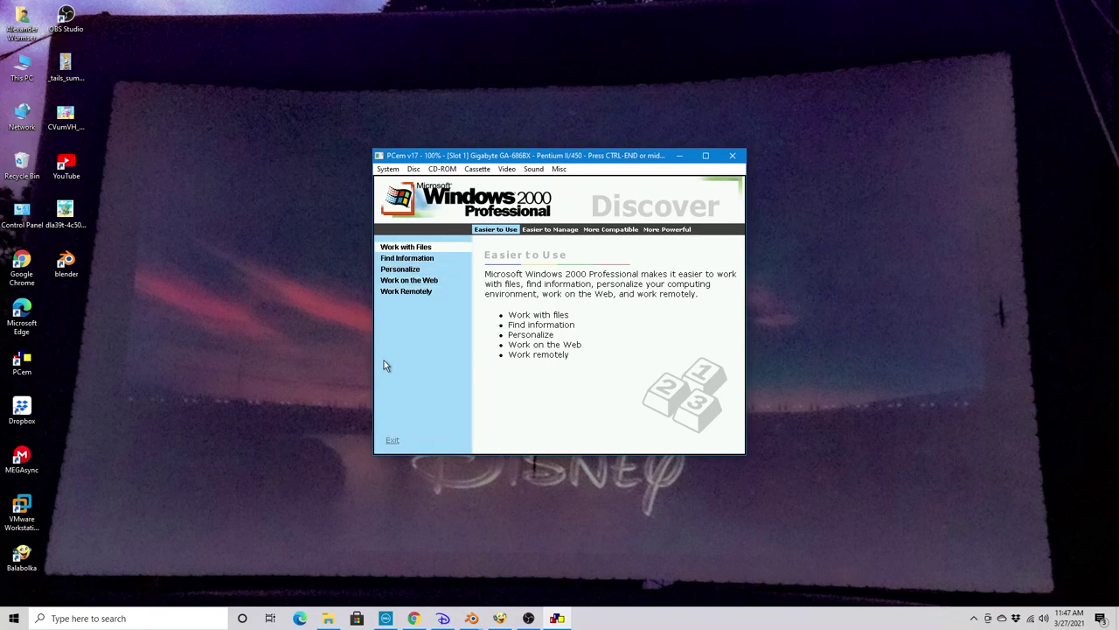
Browse the Find Information pages and play the Integrated Search demo animation
left_click(401, 260)
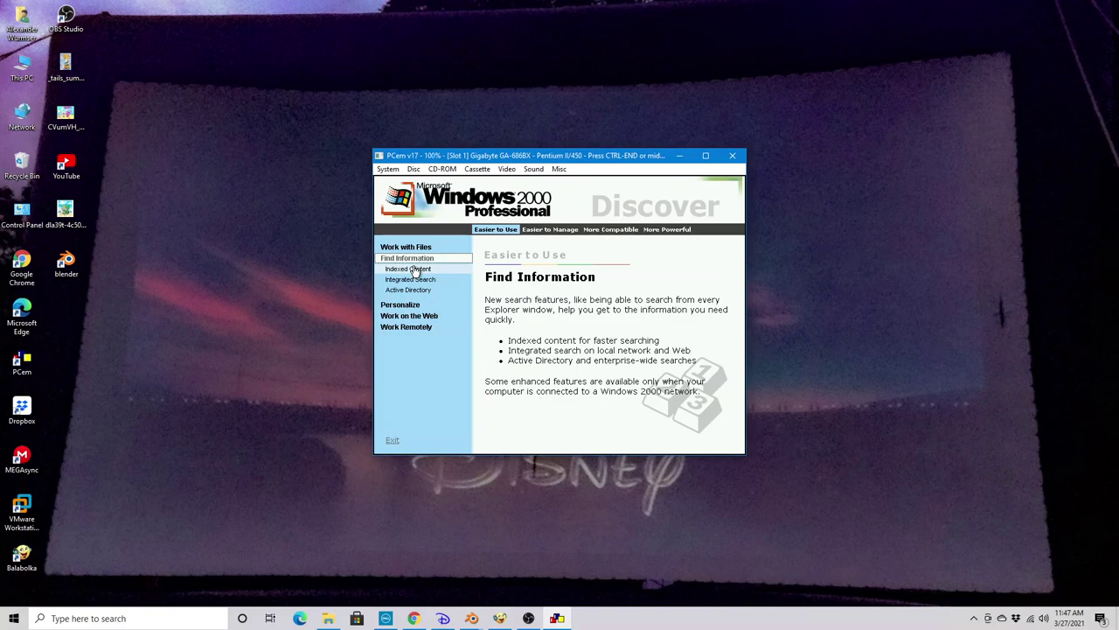
left_click(415, 269)
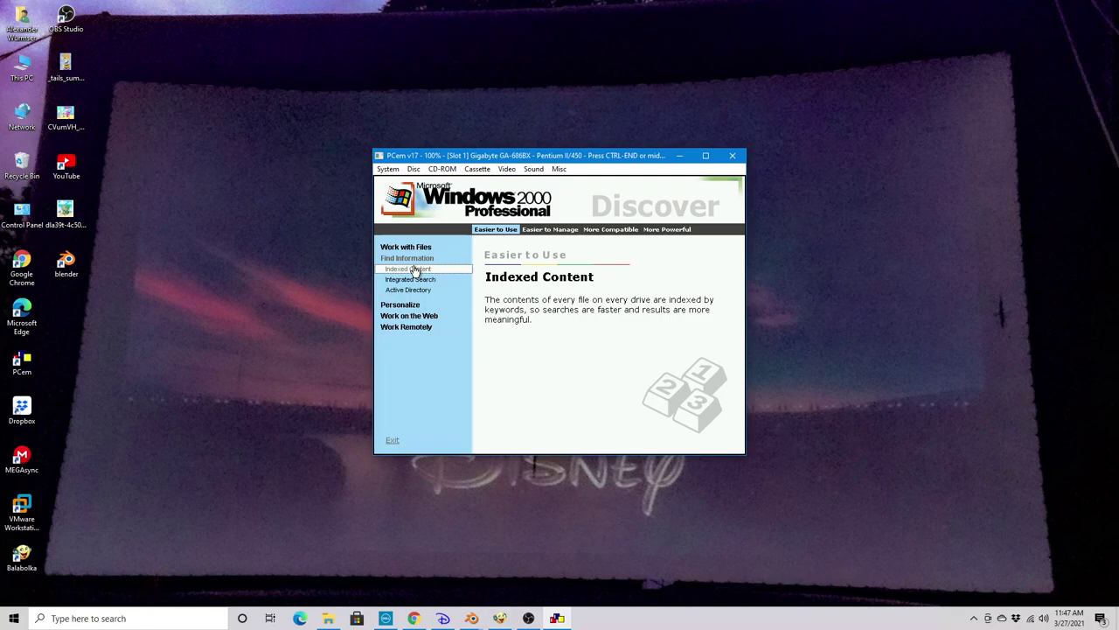
left_click(414, 280)
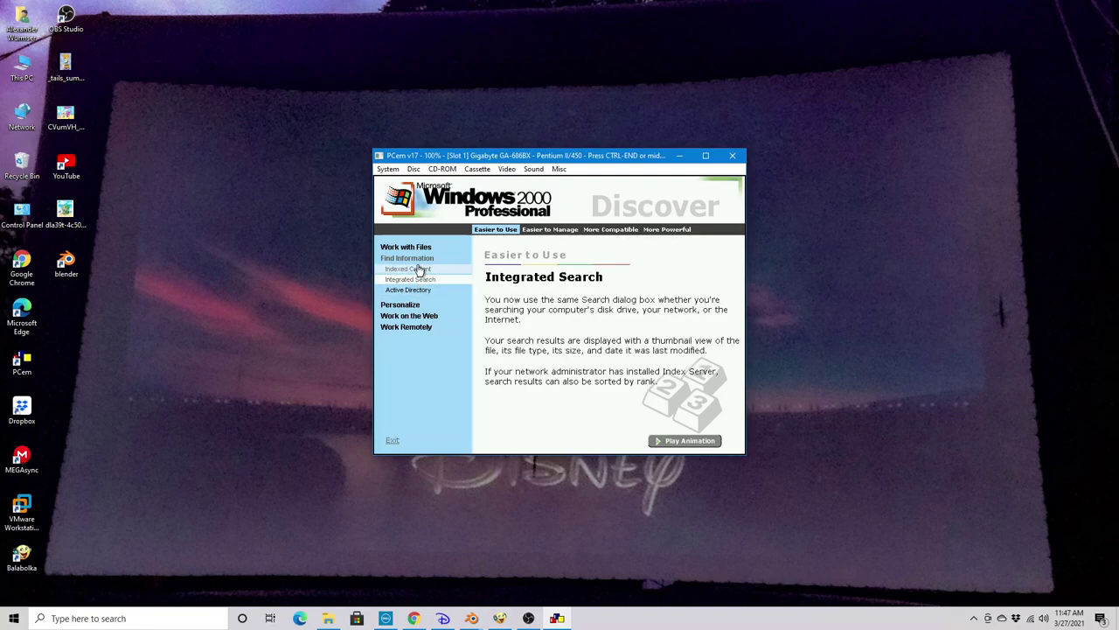
left_click(416, 270)
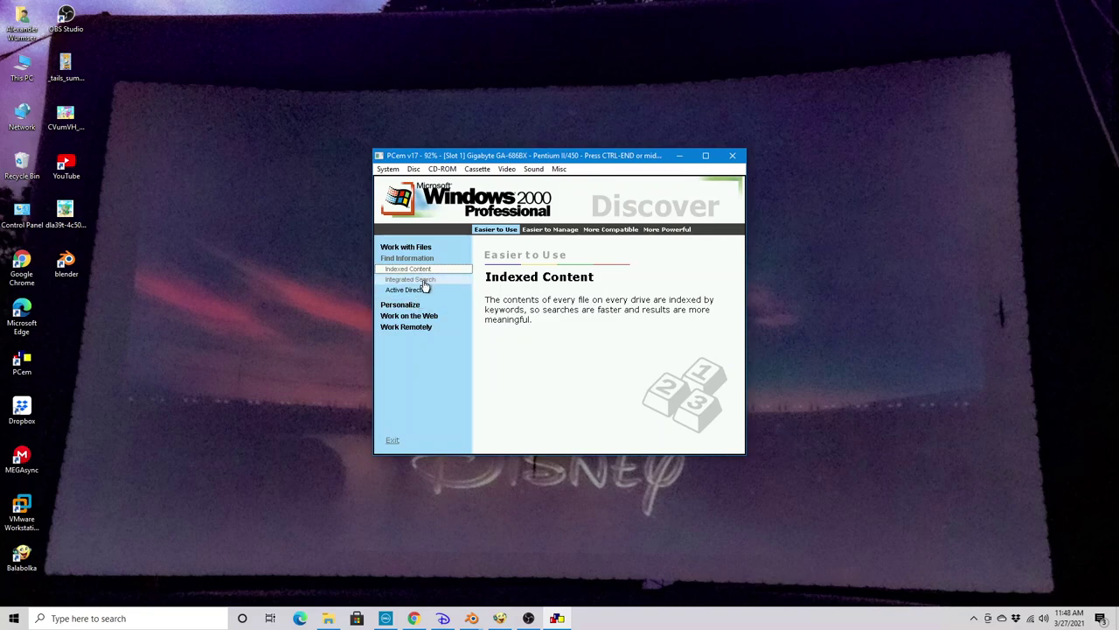
left_click(424, 280)
left_click(682, 442)
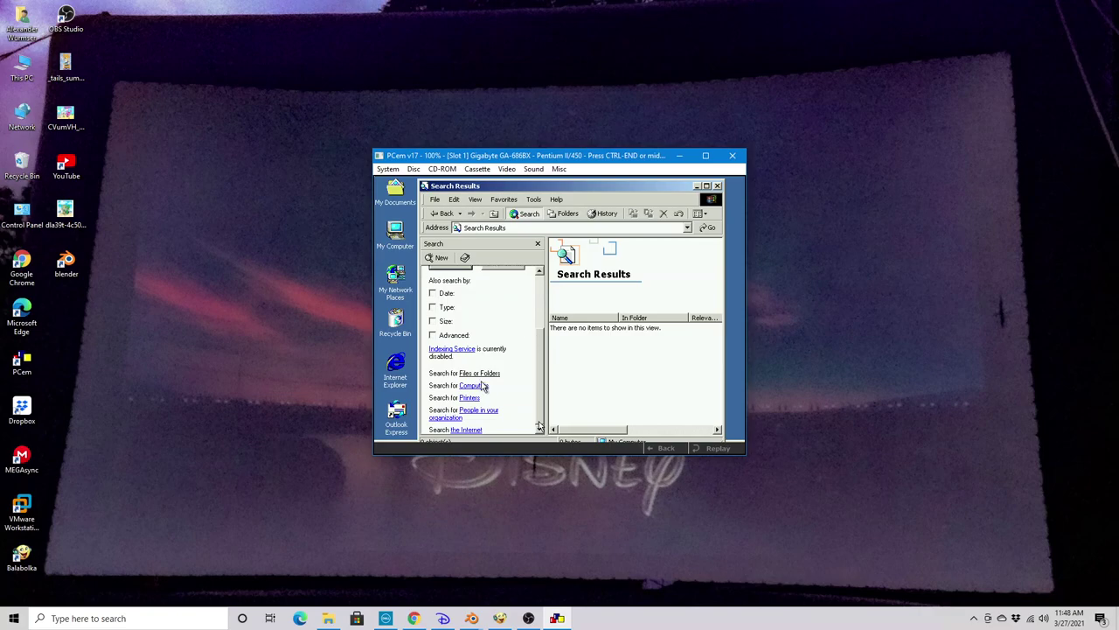
left_click(656, 448)
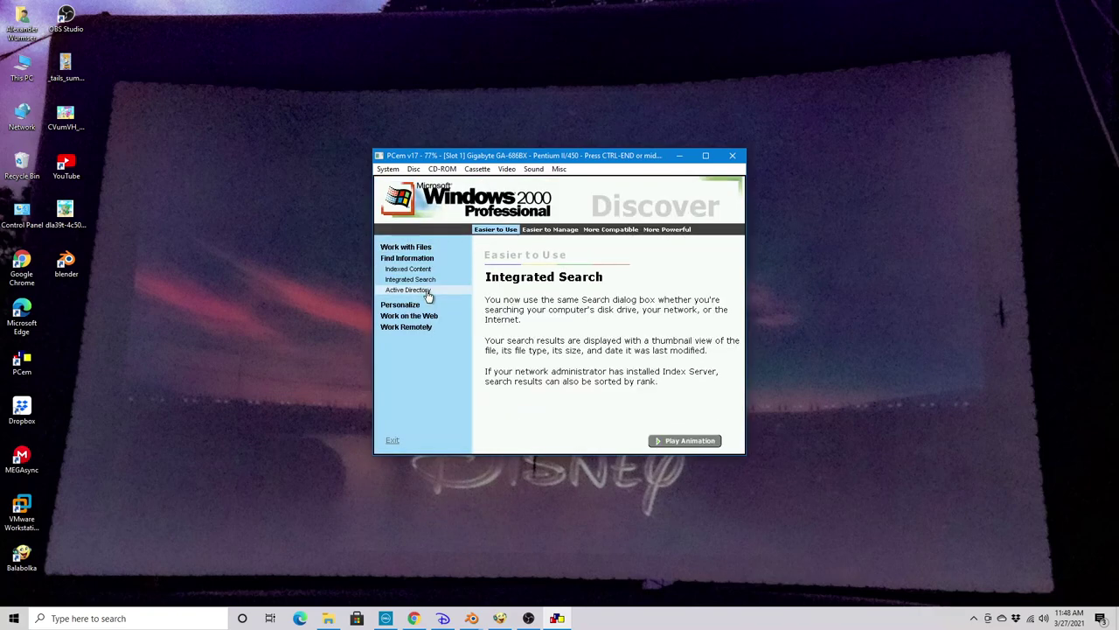
Play the Active Directory demo animation, then expand the Personalize topic
left_click(428, 291)
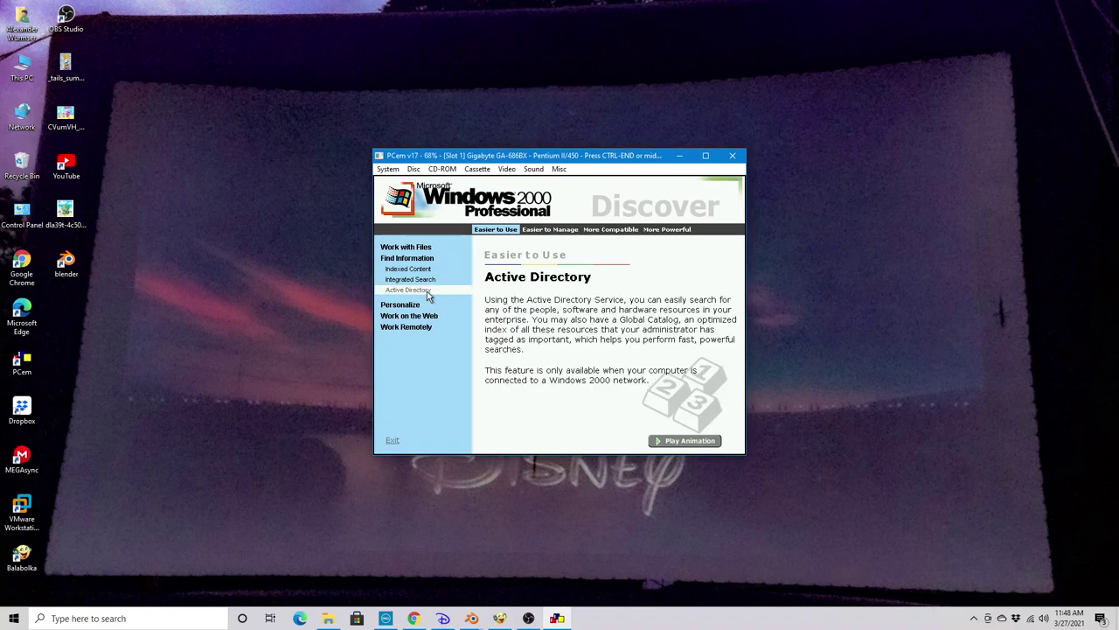
left_click(686, 441)
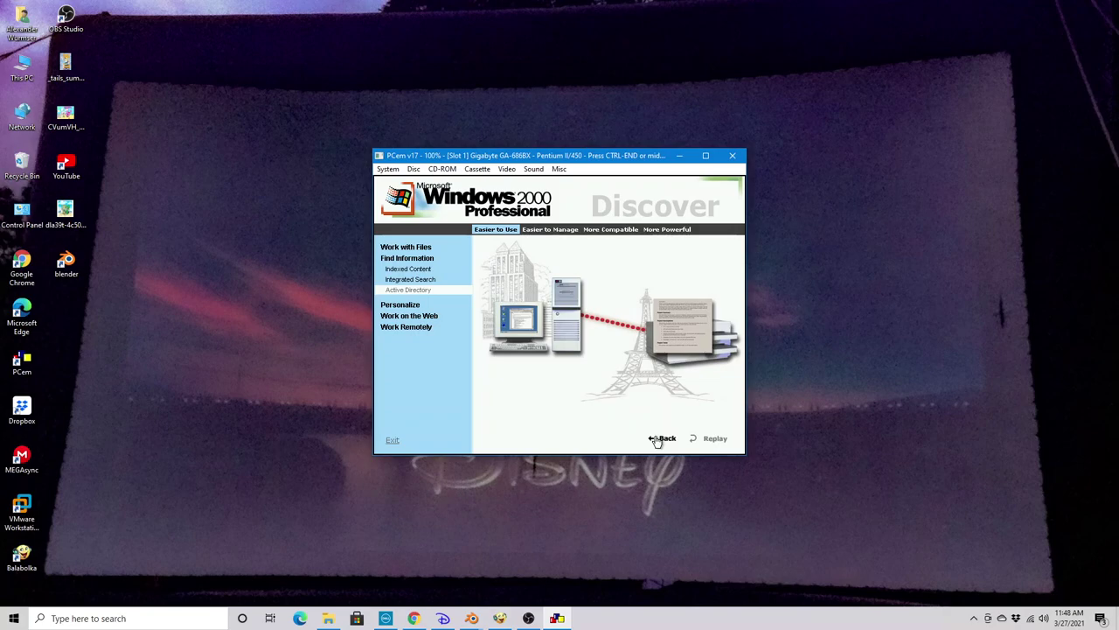
left_click(411, 306)
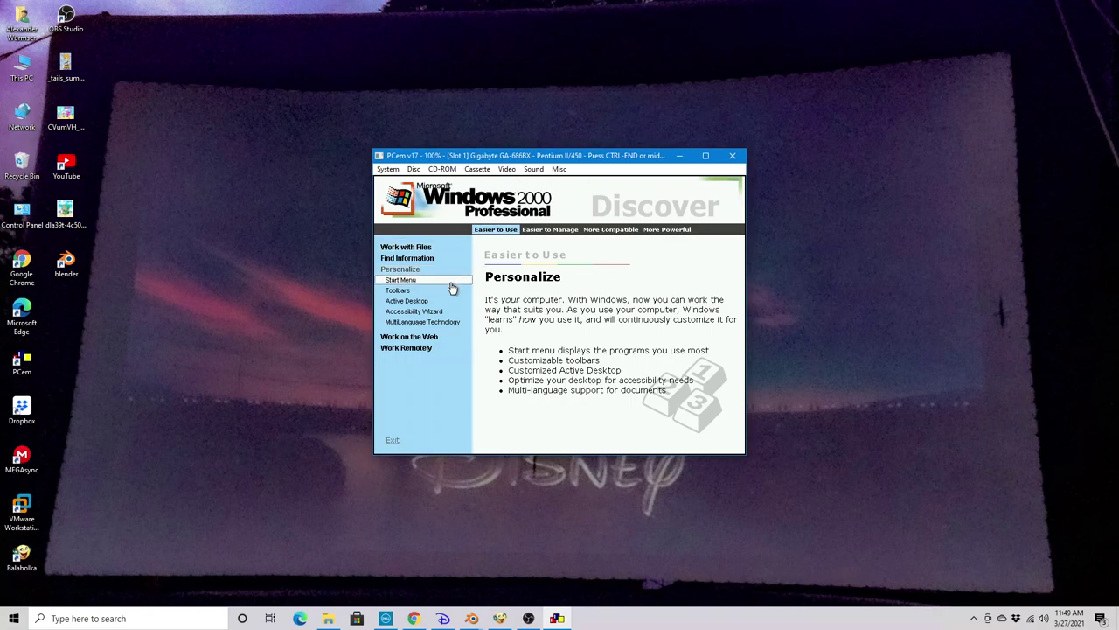
Play the Start Menu and Toolbars demo animations, then exit the Discover tour
left_click(450, 283)
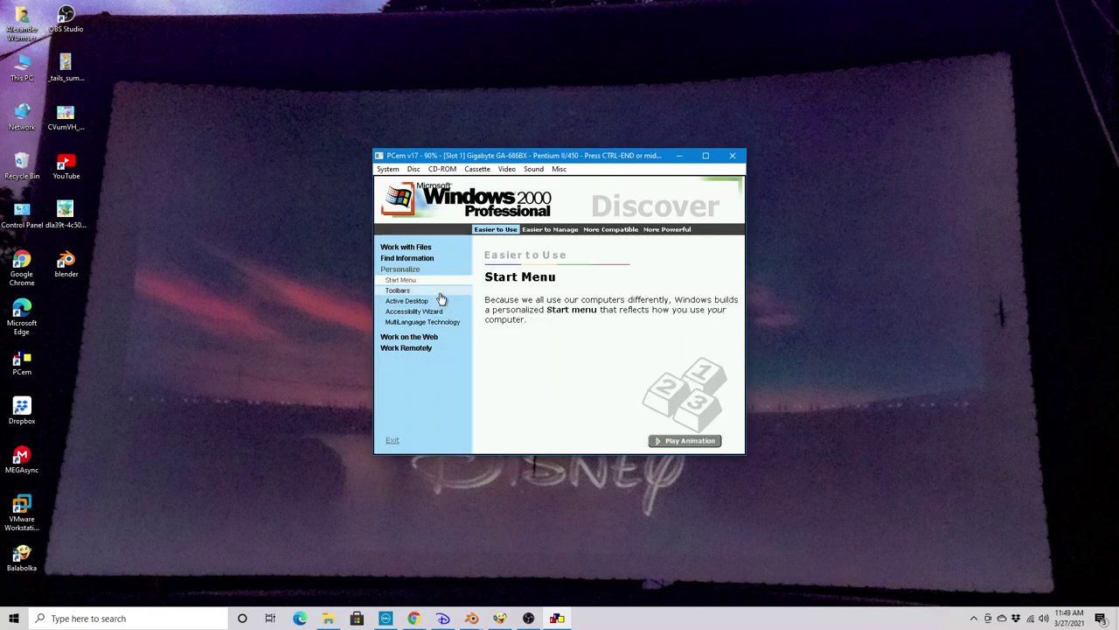
left_click(671, 435)
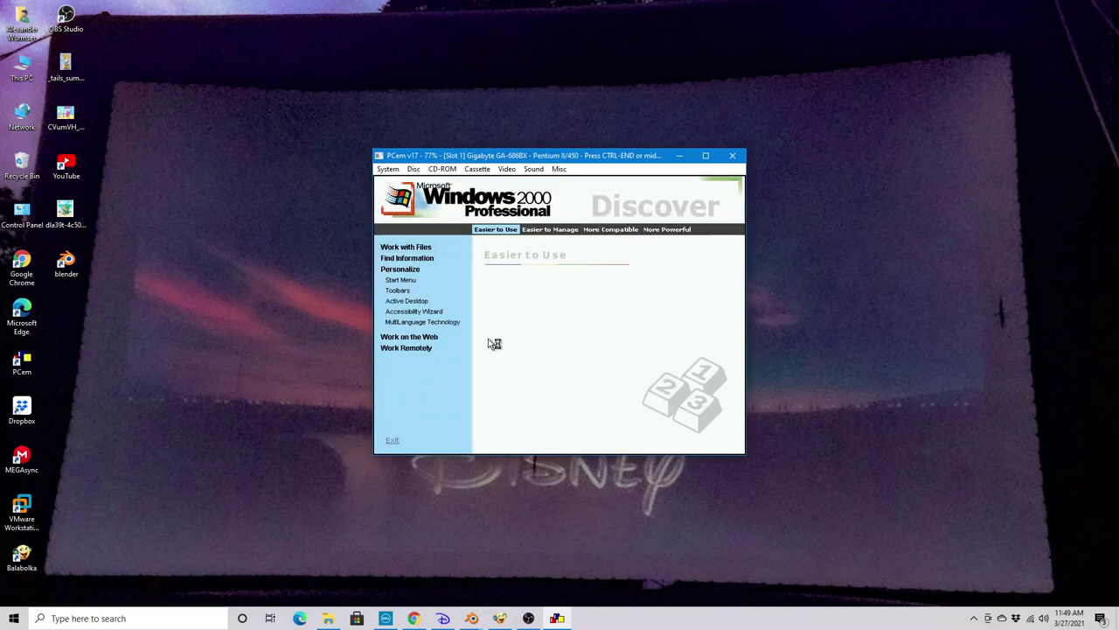
left_click(417, 293)
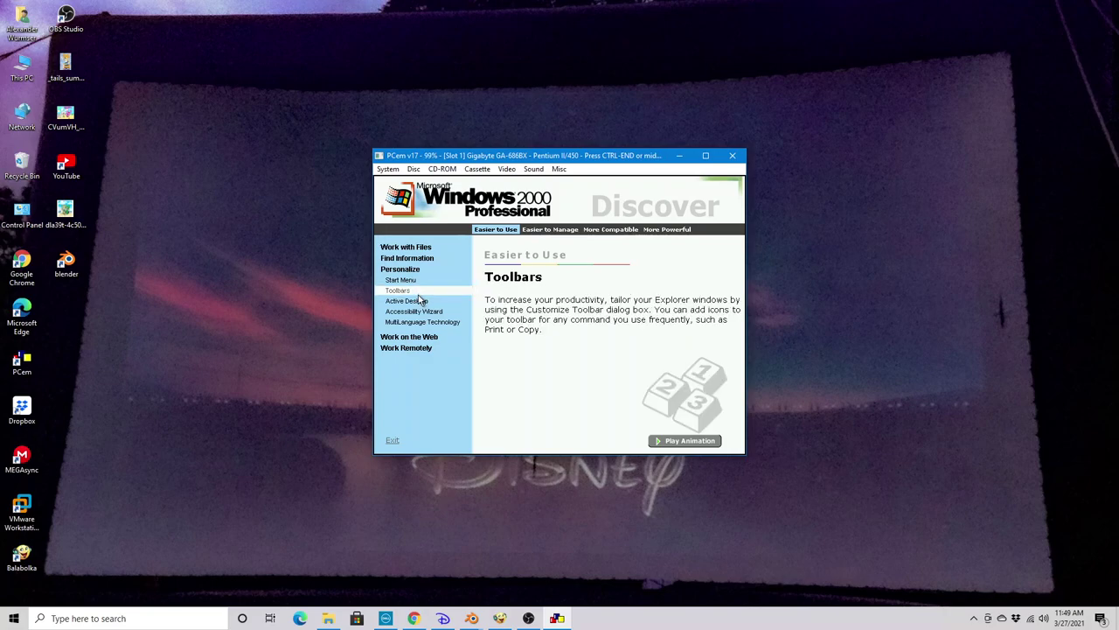
left_click(700, 441)
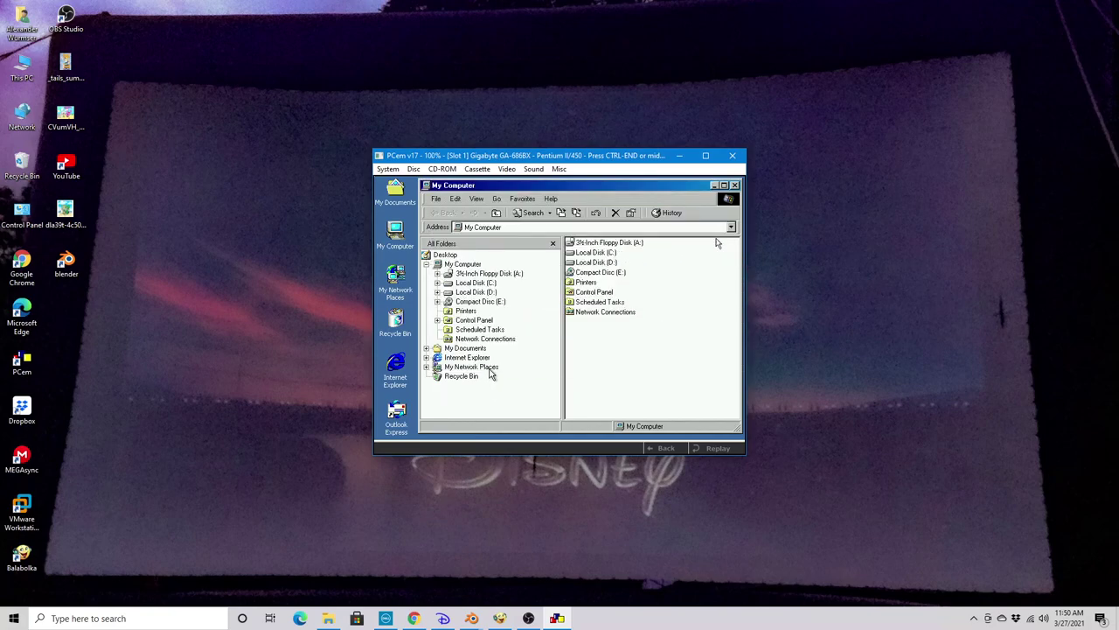
left_click(662, 448)
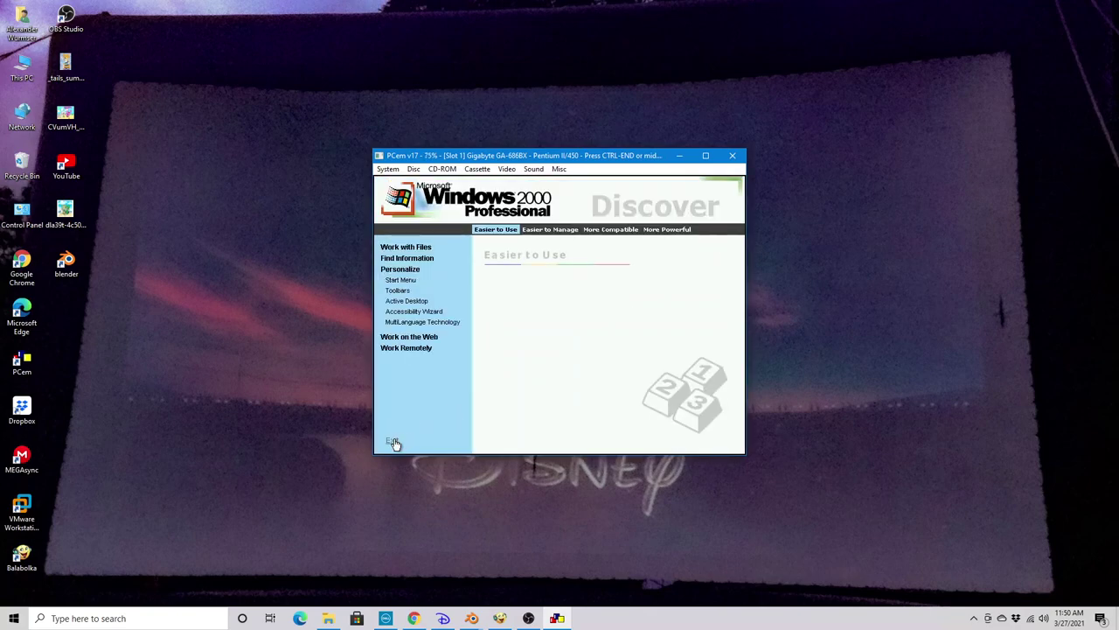
left_click(393, 439)
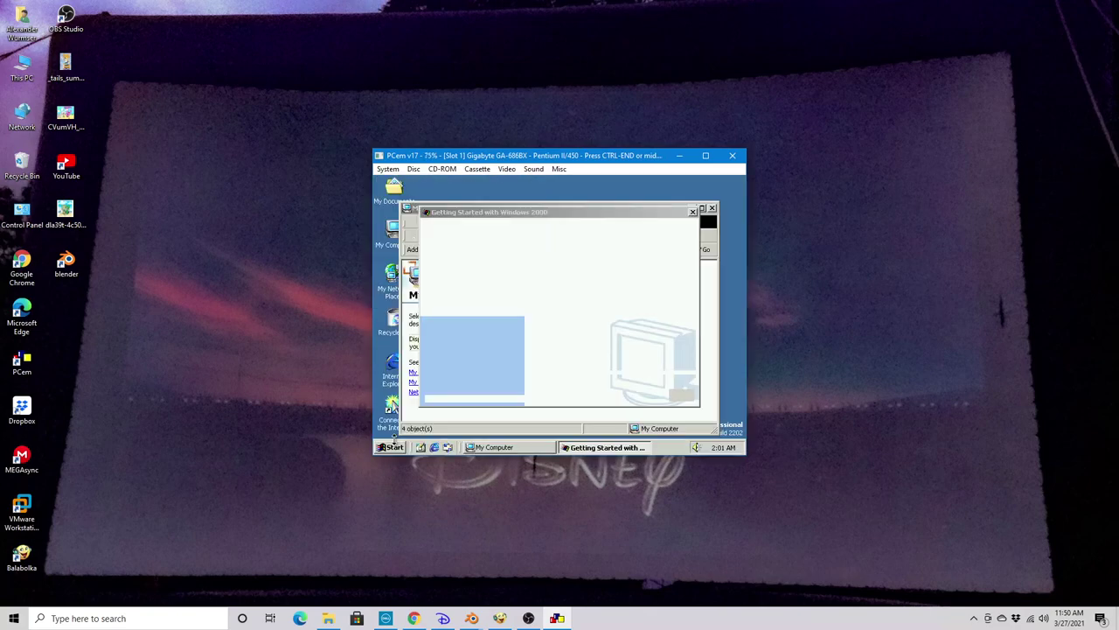
Close the Getting Started screen and launch Narrator from the Start menu's accessibility programs
left_click(680, 395)
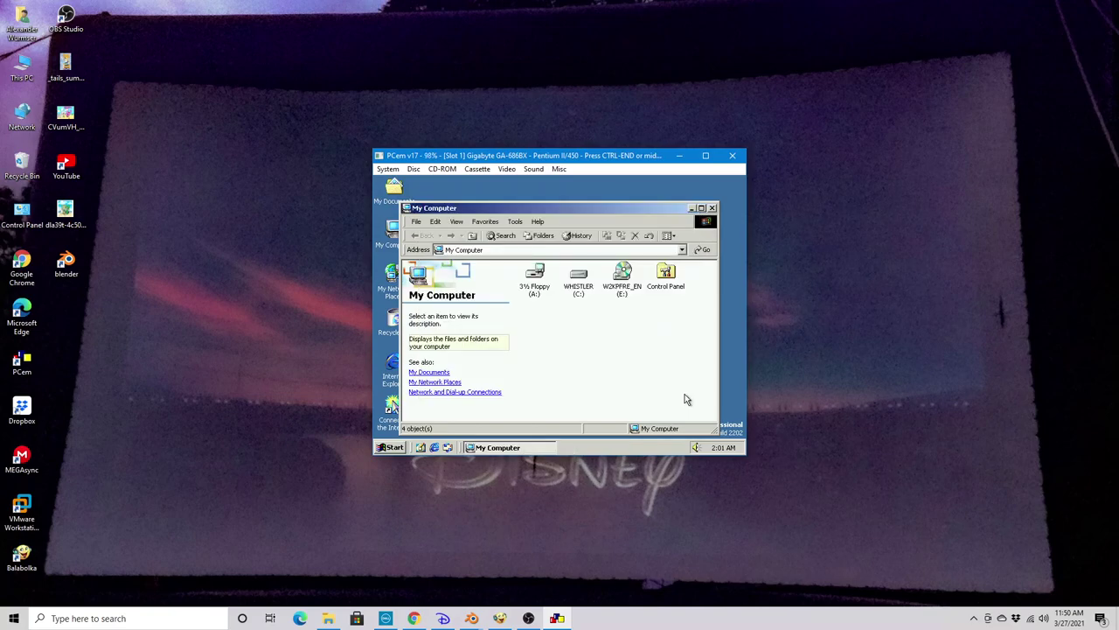
left_click(384, 448)
mouse_move(453, 317)
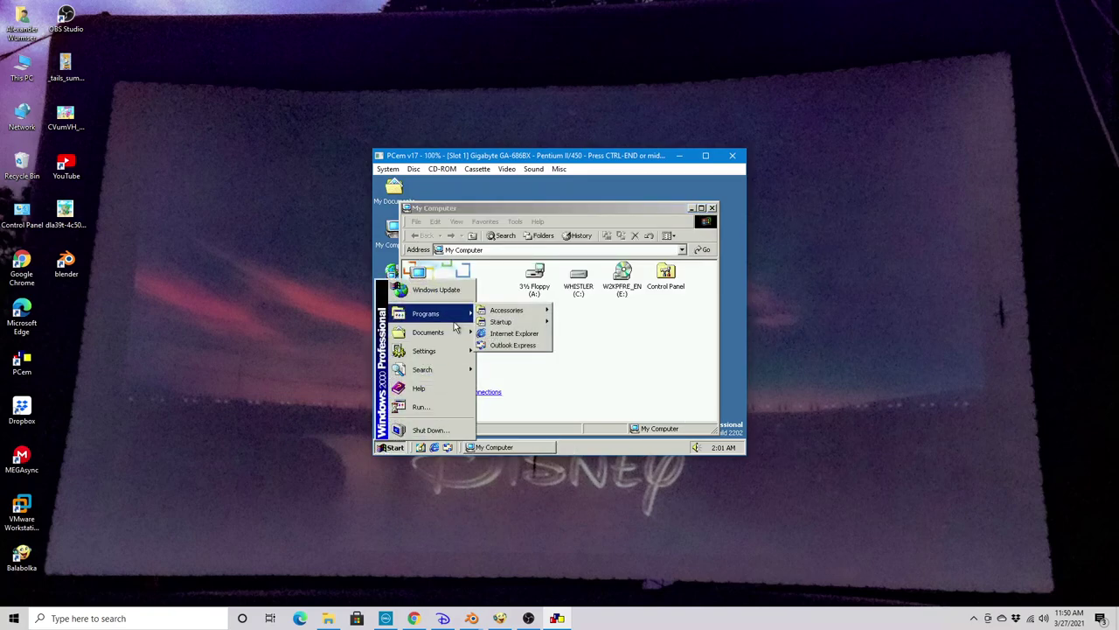
mouse_move(505, 312)
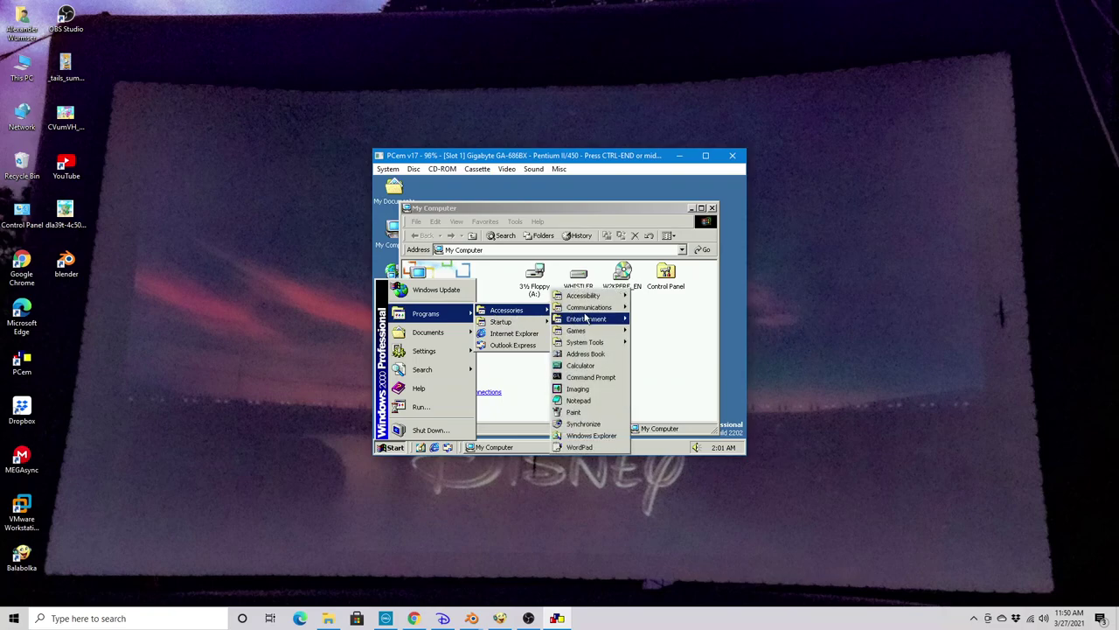
mouse_move(613, 345)
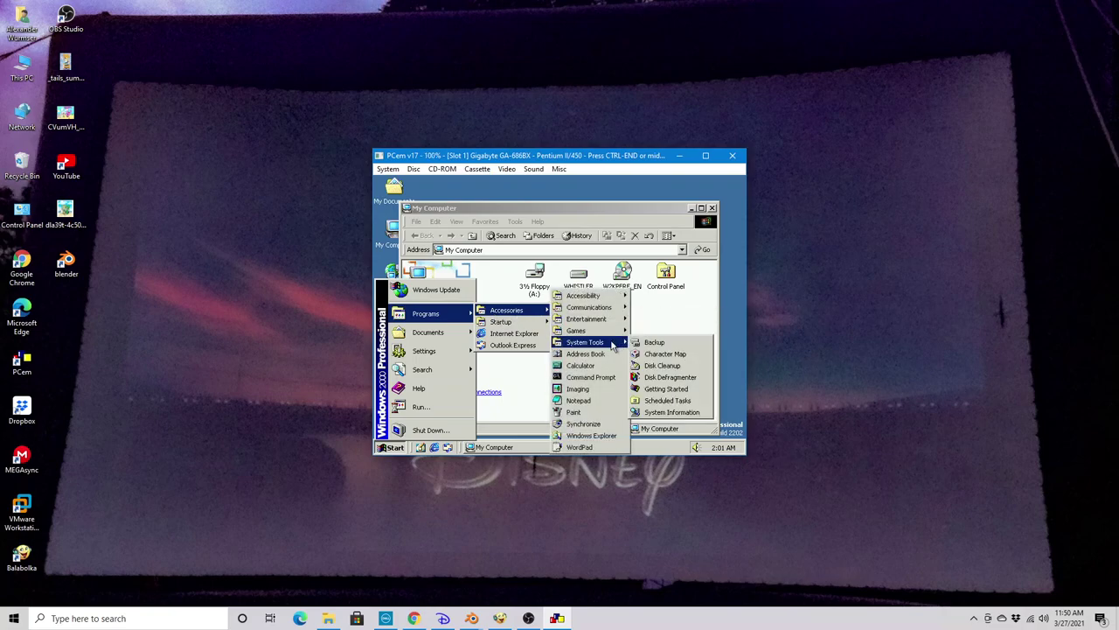
mouse_move(617, 301)
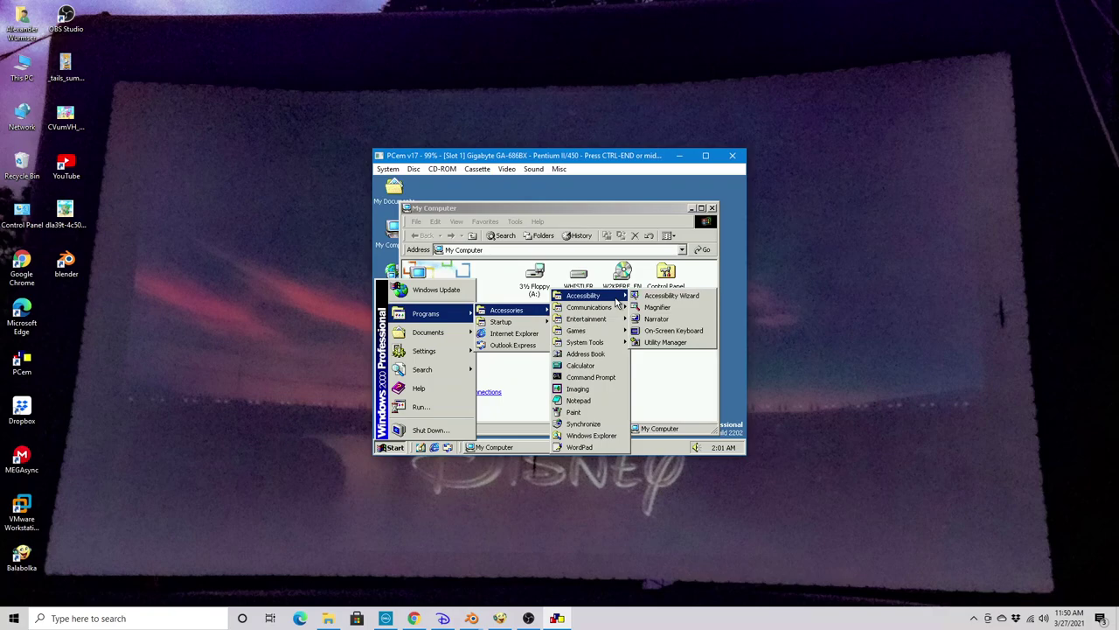
left_click(693, 320)
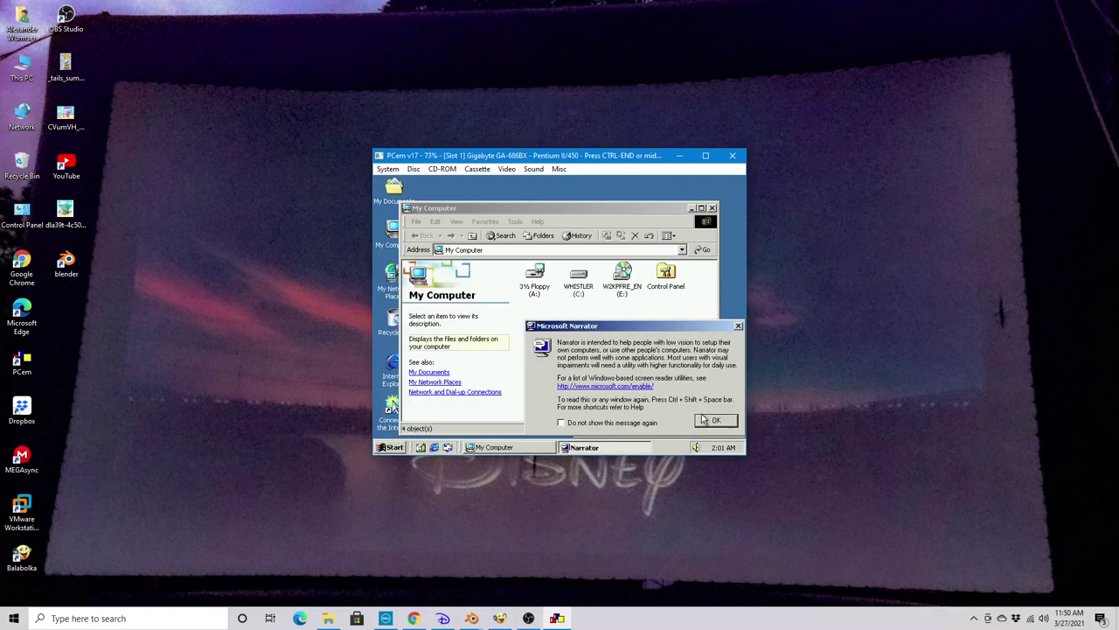
Dismiss Narrator's introduction and volume control, then exit Narrator and confirm
left_click(713, 420)
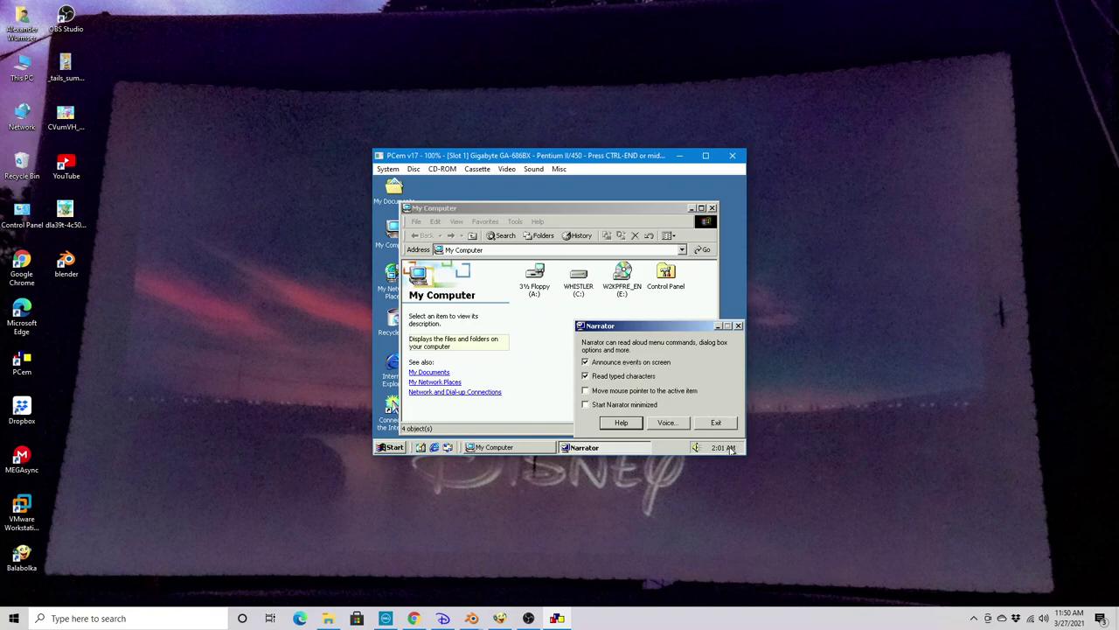
left_click(699, 448)
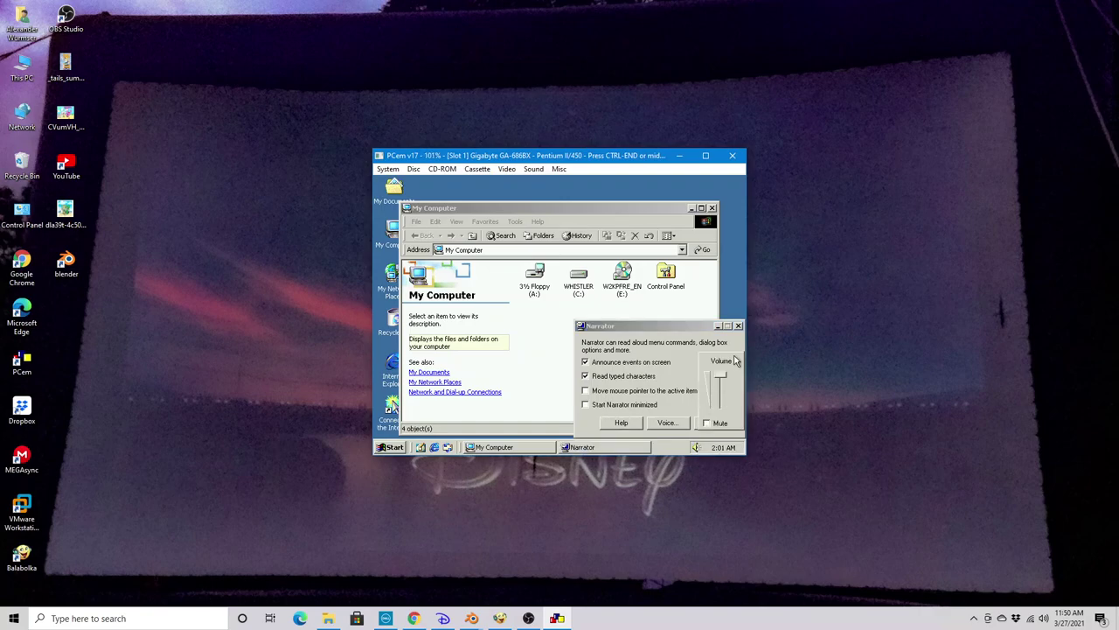
left_click(654, 344)
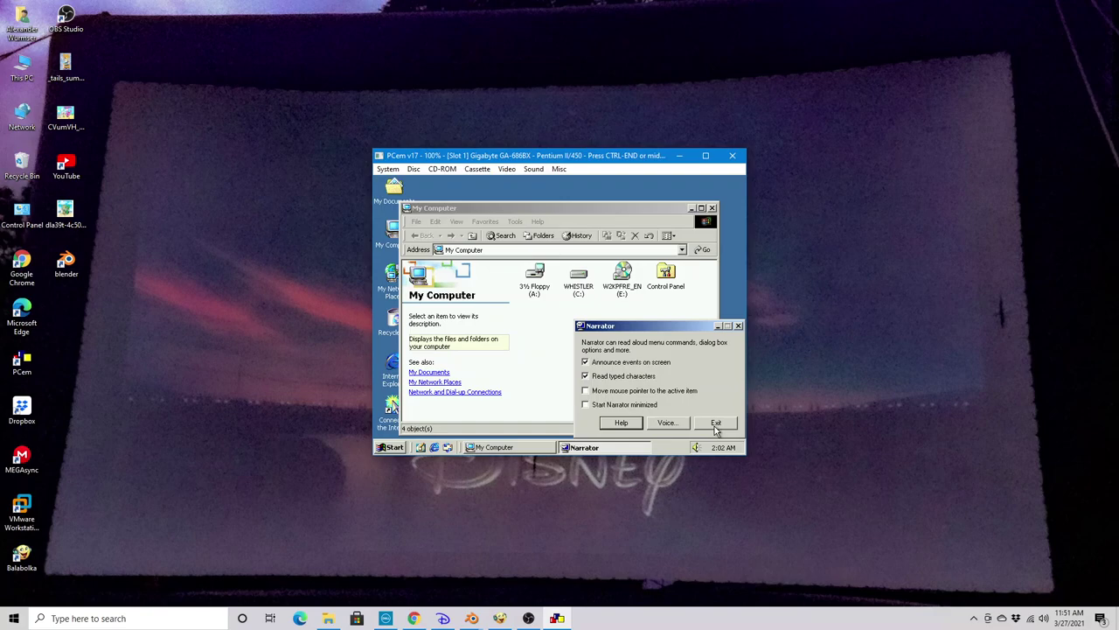
left_click(715, 423)
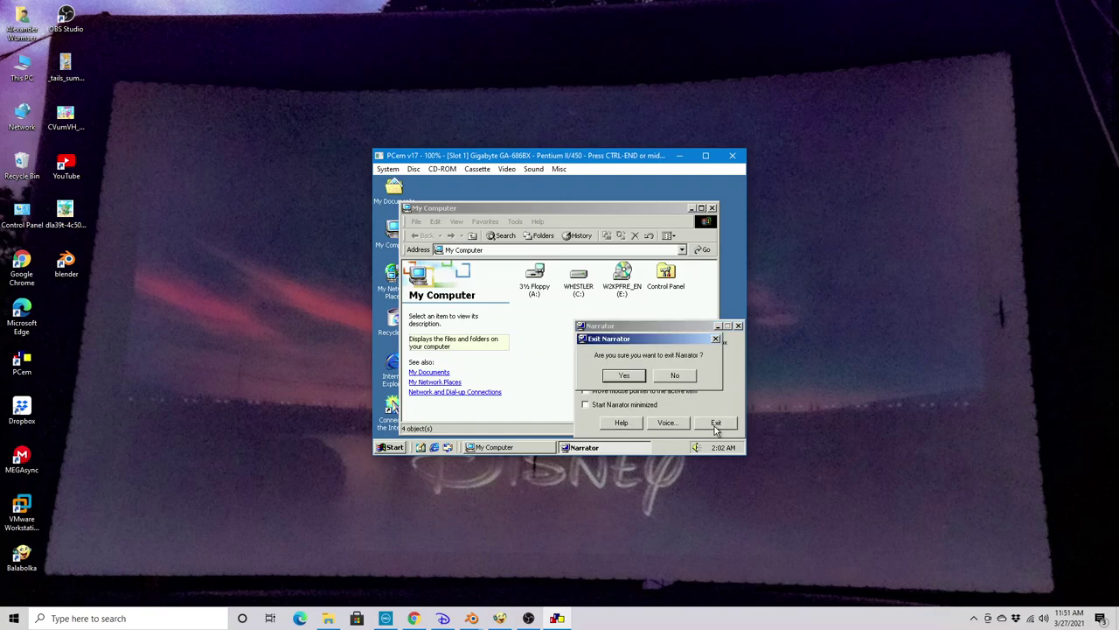
left_click(626, 377)
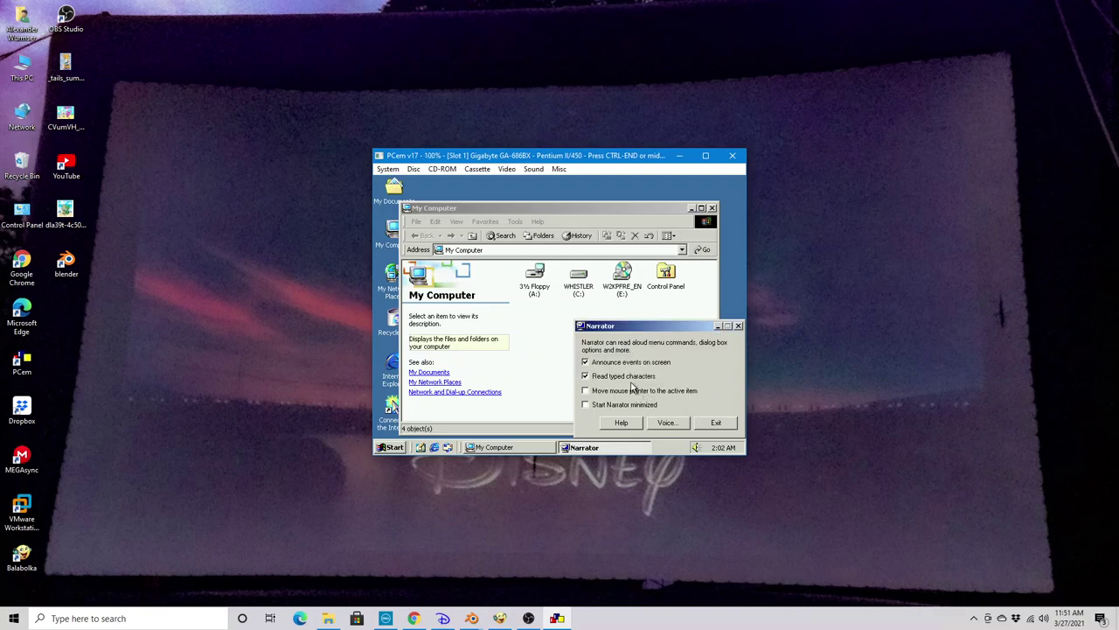
left_click(395, 448)
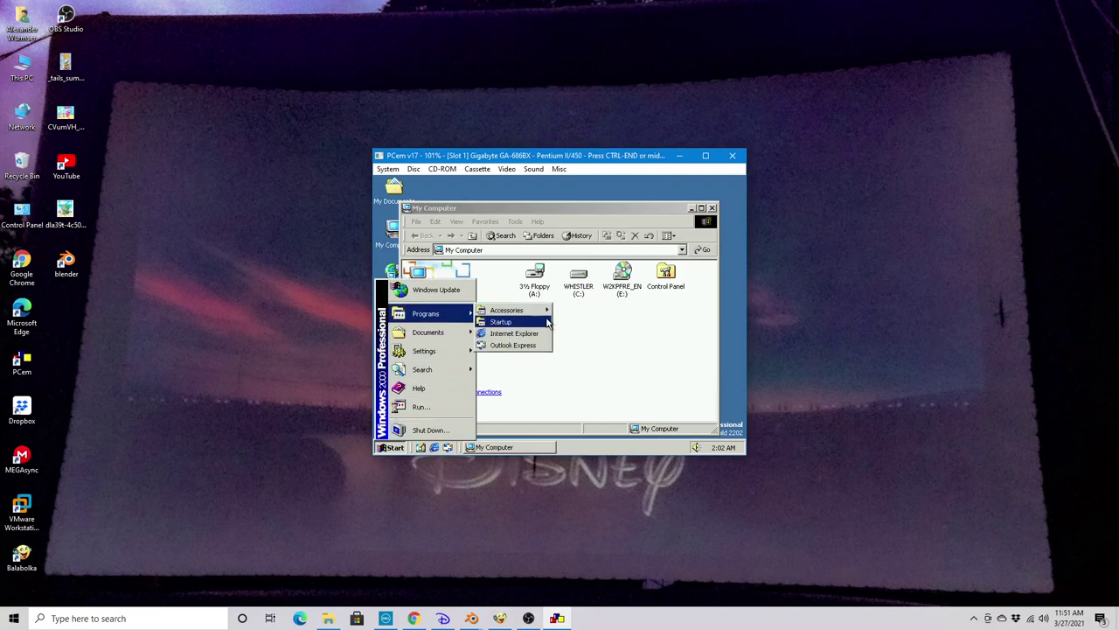
Launch 3D Pinball from the Games menu, then close it
mouse_move(607, 333)
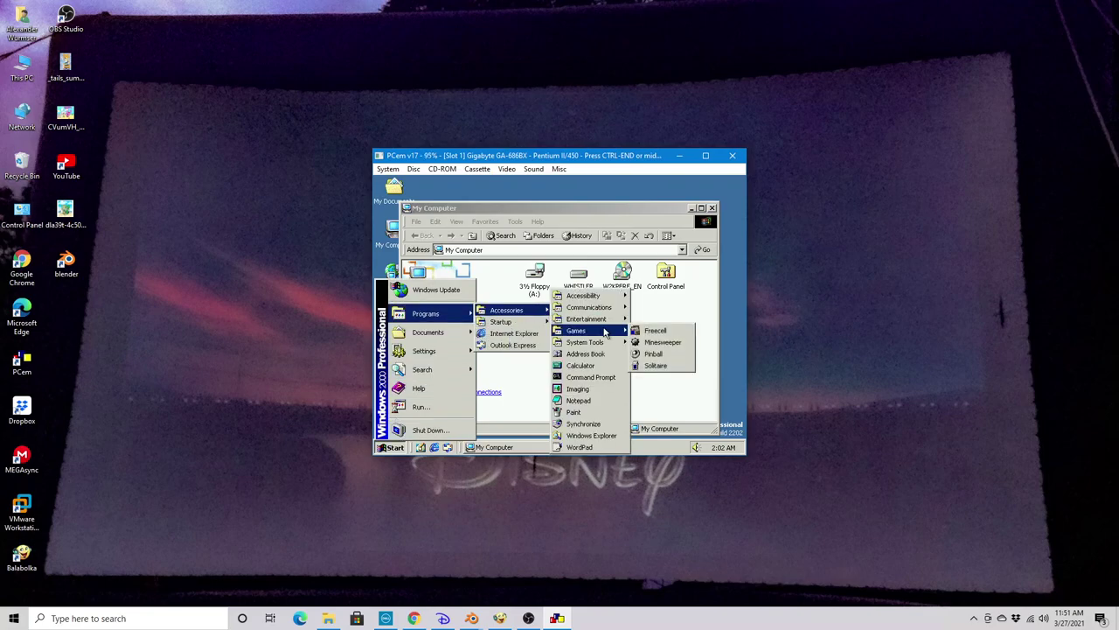
left_click(654, 353)
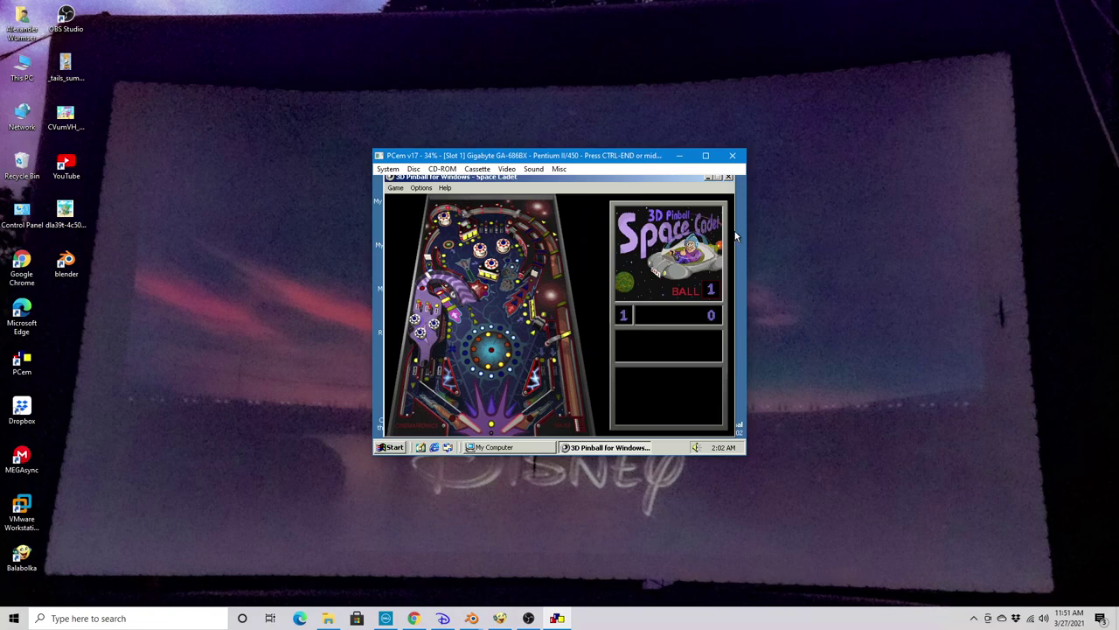
left_click(729, 179)
Set the screen area to 1152 by 864 in Display Properties and keep the new resolution
right_click(726, 178)
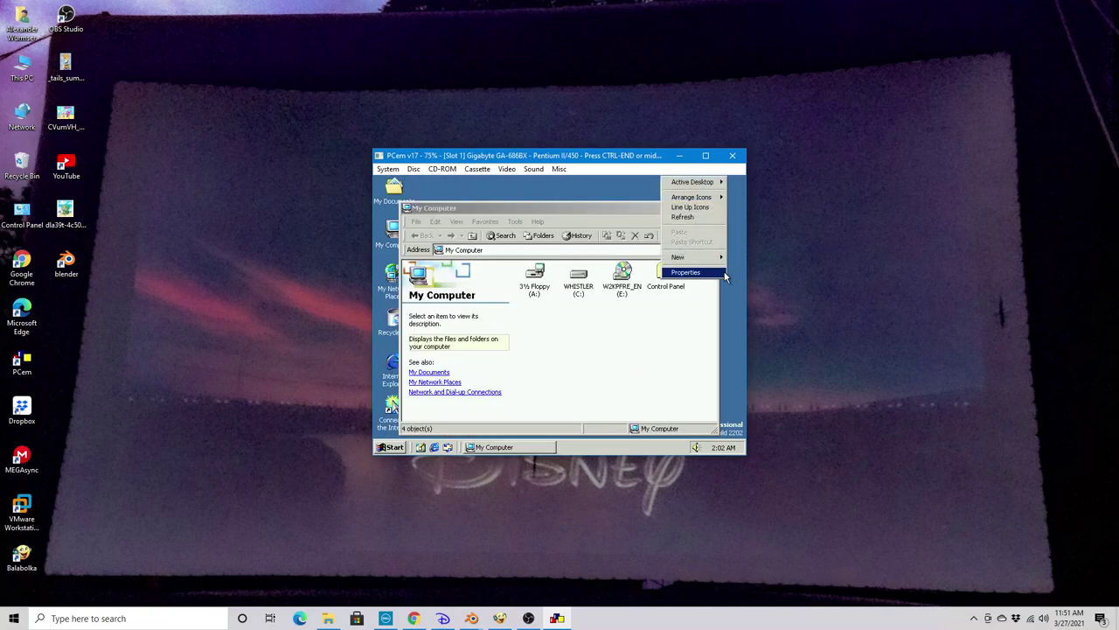
left_click(725, 273)
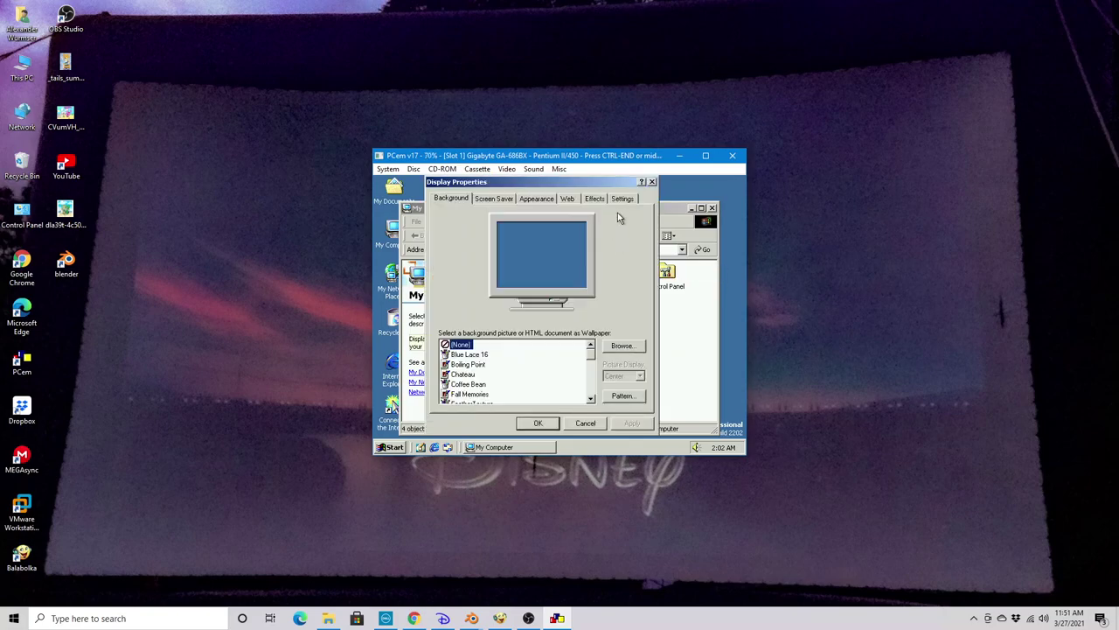
left_click(623, 199)
left_click(615, 372)
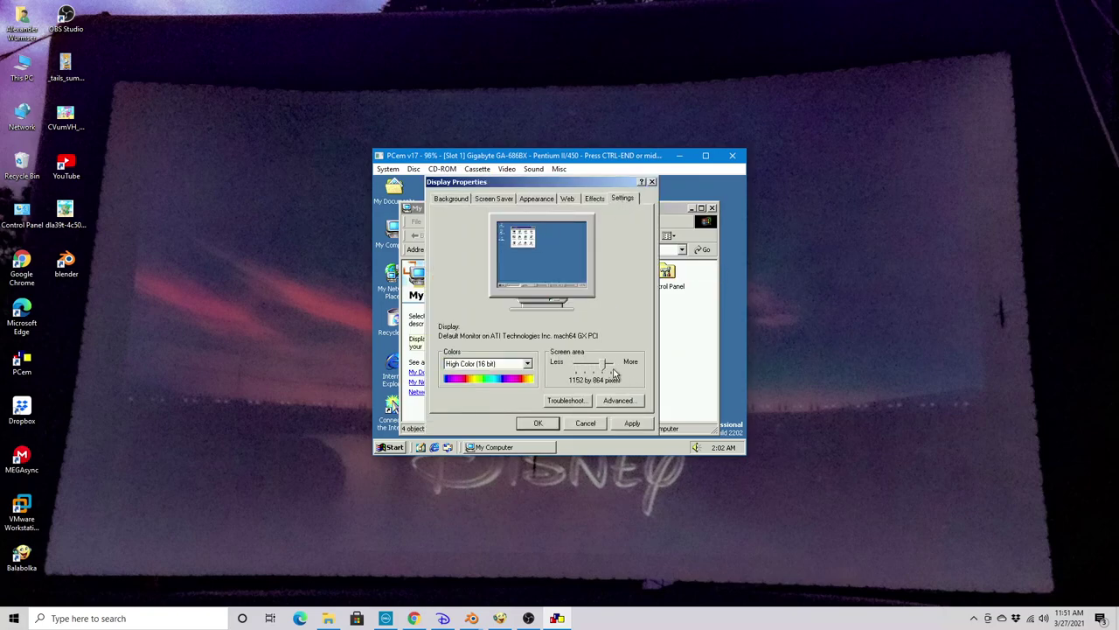
left_click(619, 426)
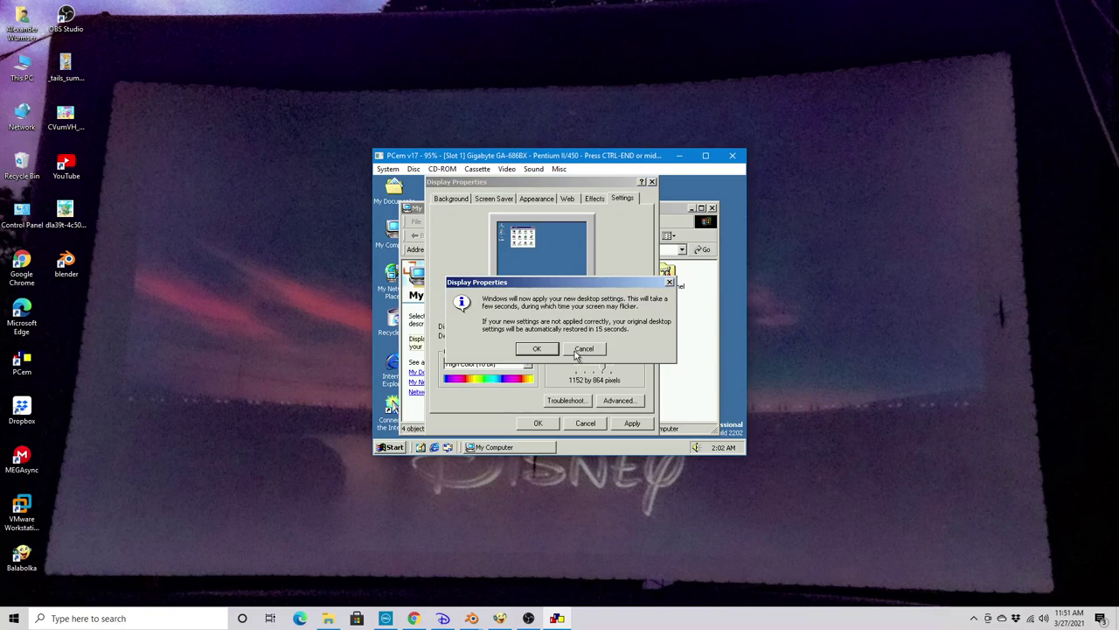
left_click(553, 350)
key("ctrl+End")
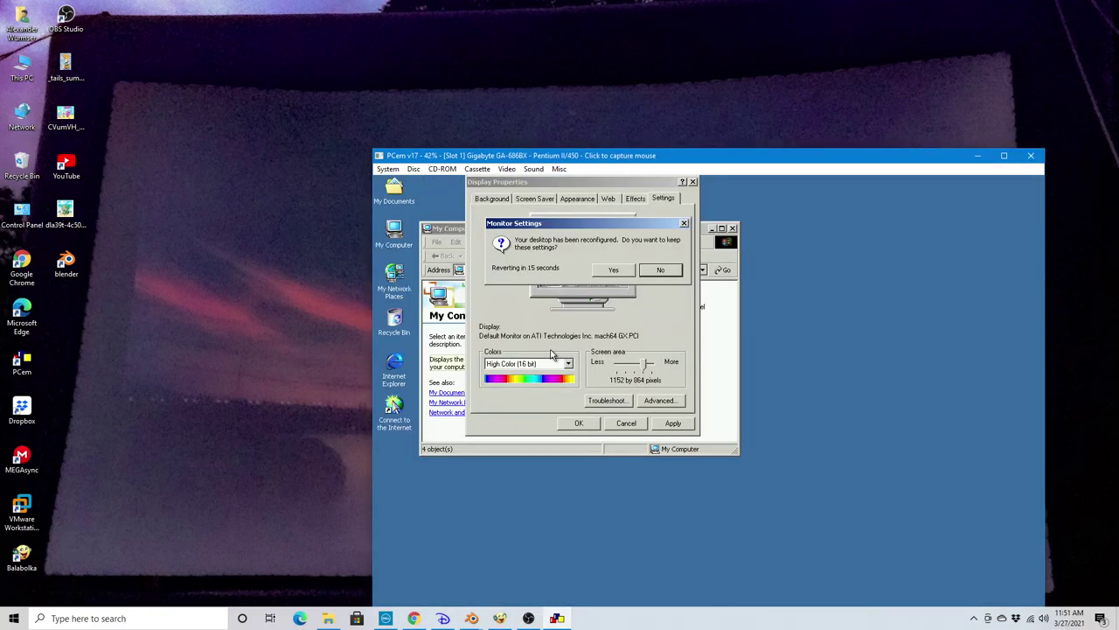
left_click_drag(573, 160, 455, 55)
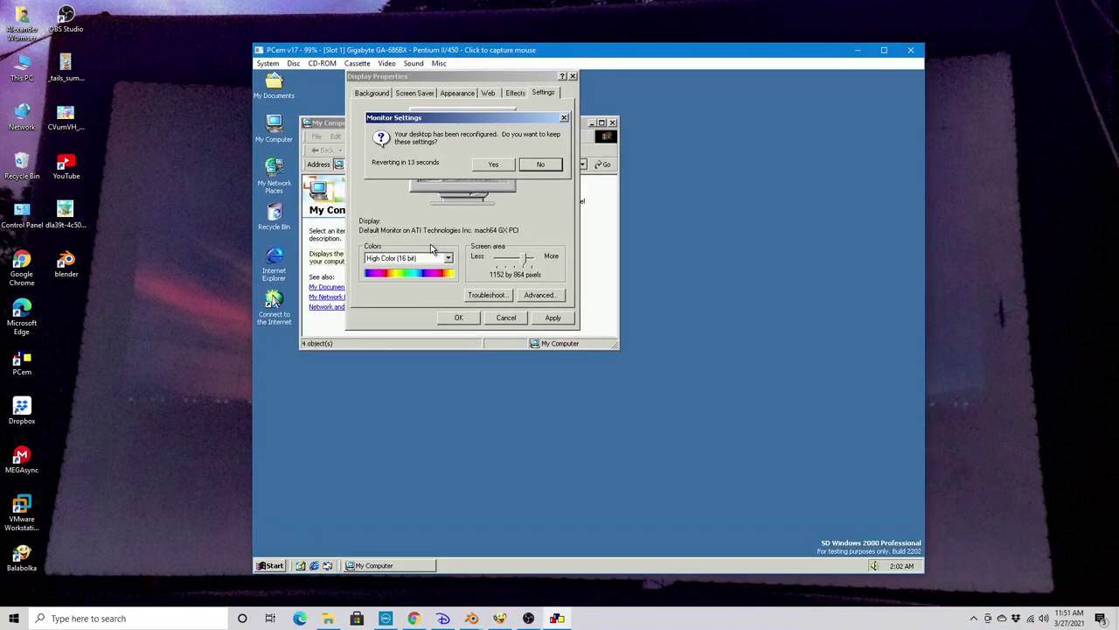
left_click(453, 176)
left_click(494, 165)
left_click(457, 317)
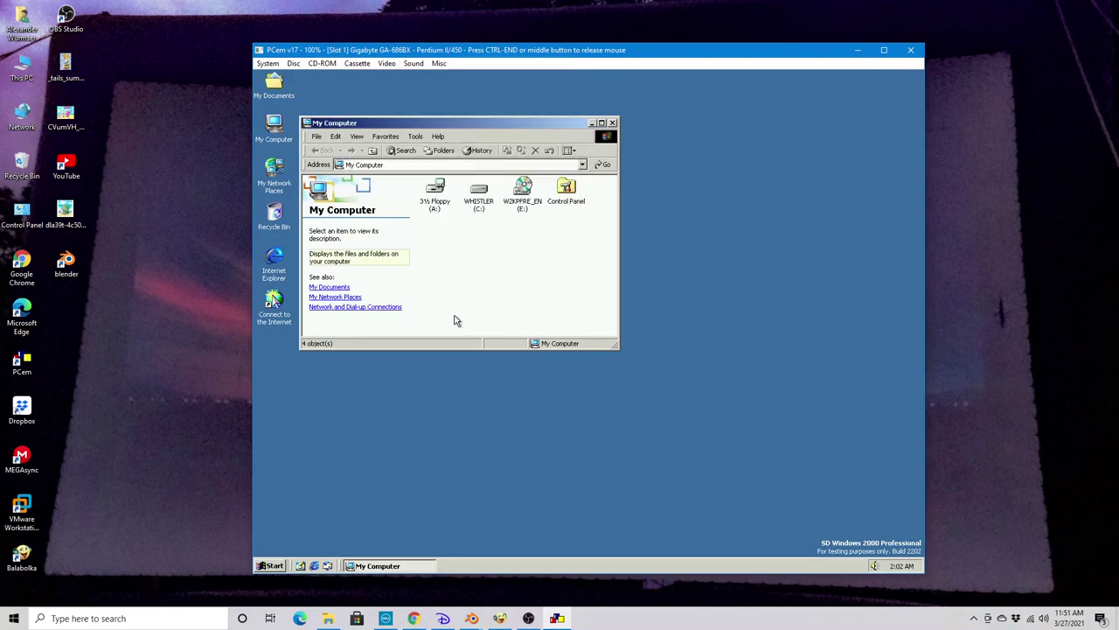
Close My Computer, reopen Display Properties, and set the wallpaper display to Stretch
left_click(612, 124)
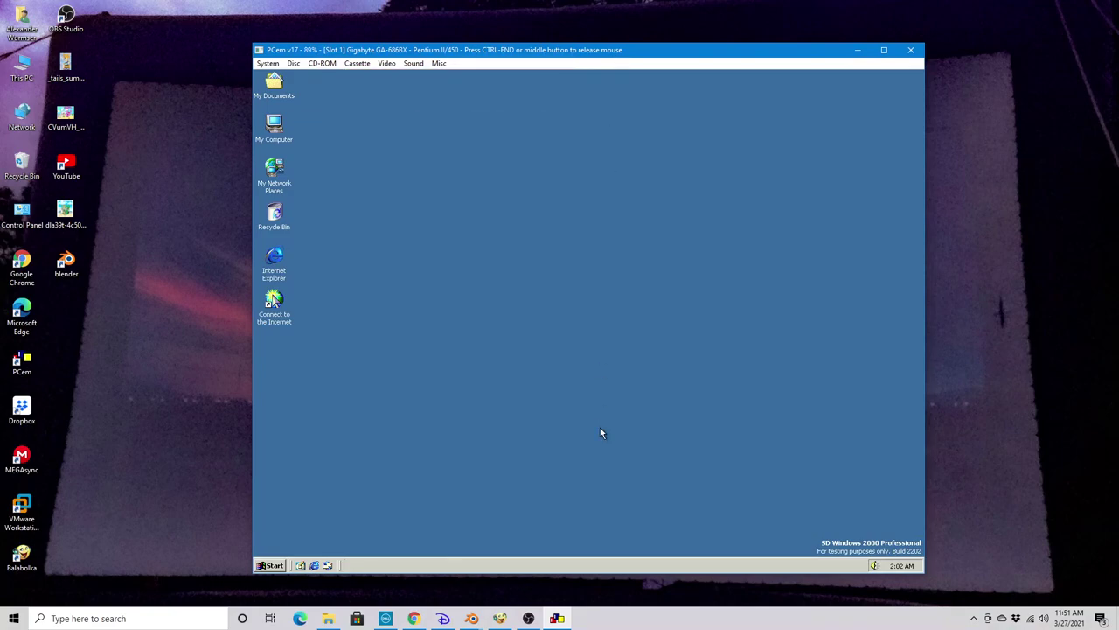
right_click(474, 368)
left_click(511, 459)
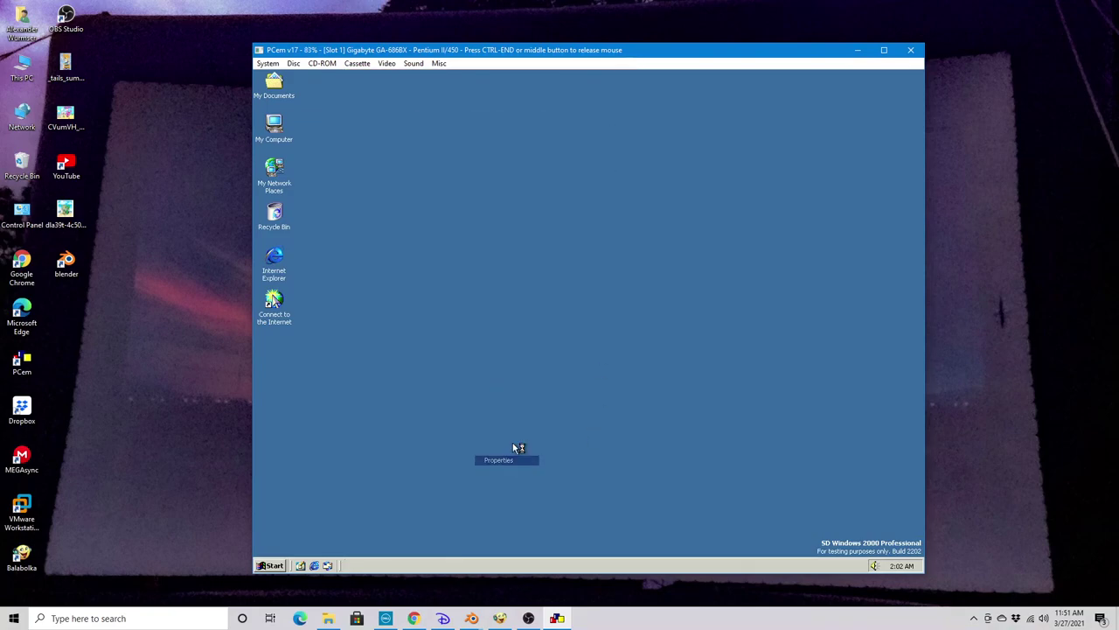
left_click(378, 313)
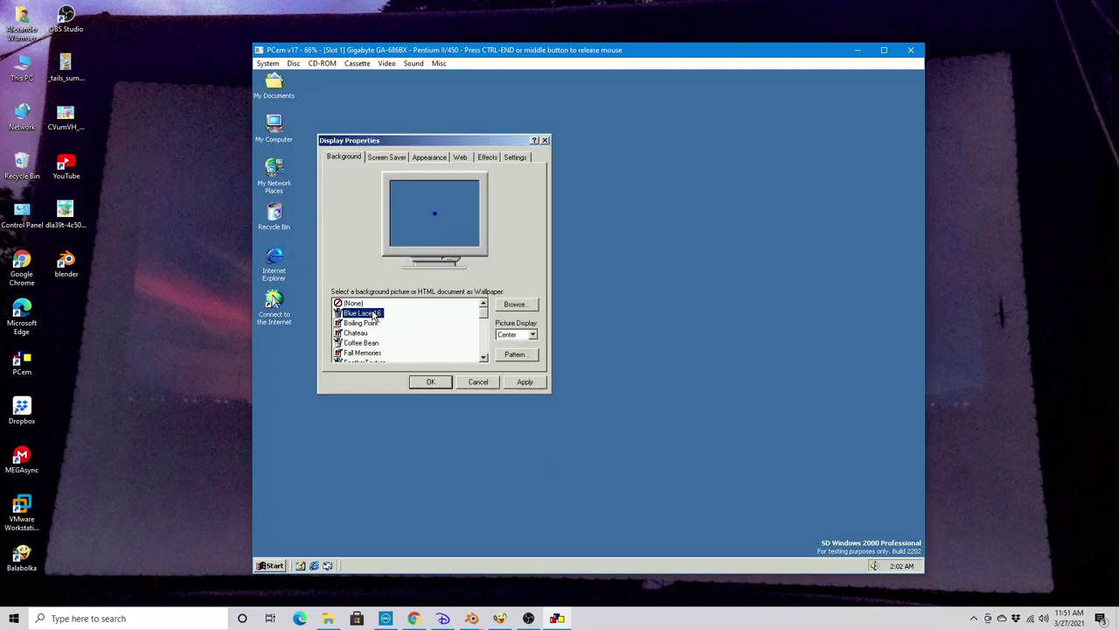
left_click(520, 338)
left_click(507, 359)
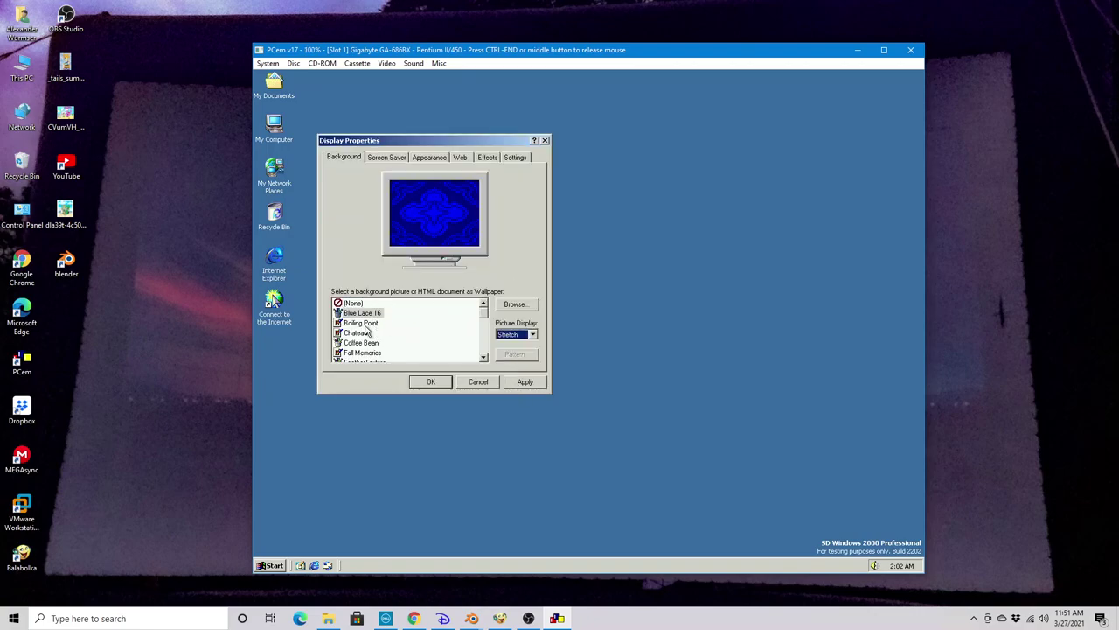
Choose Chateau as the wallpaper, accept it, and enable Active Desktop
left_click(365, 324)
left_click(367, 332)
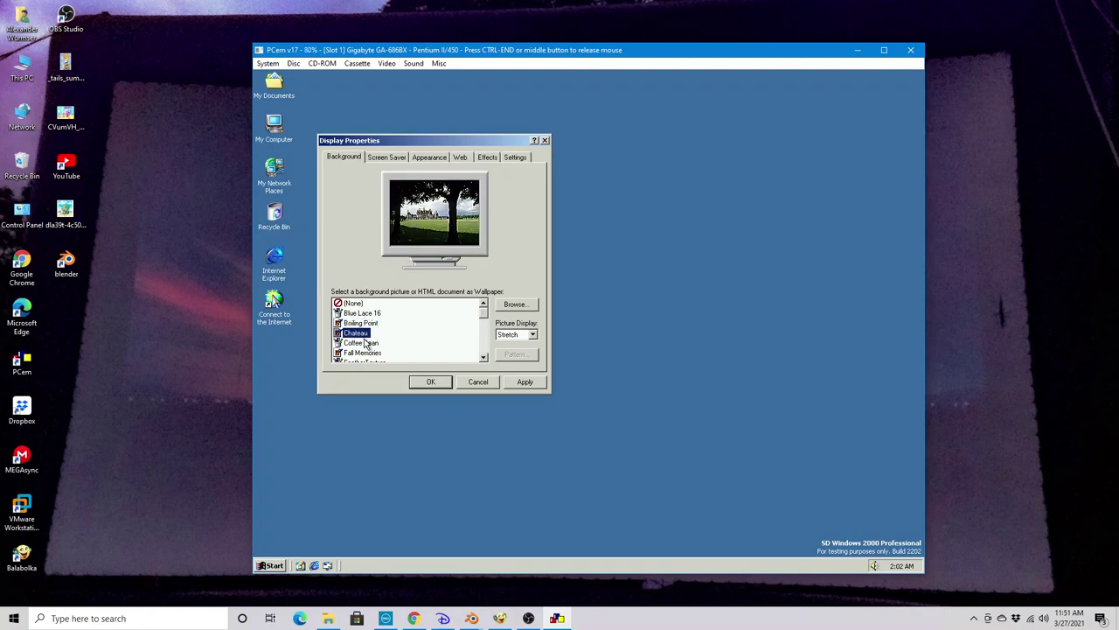
left_click(366, 342)
left_click(366, 333)
left_click(445, 387)
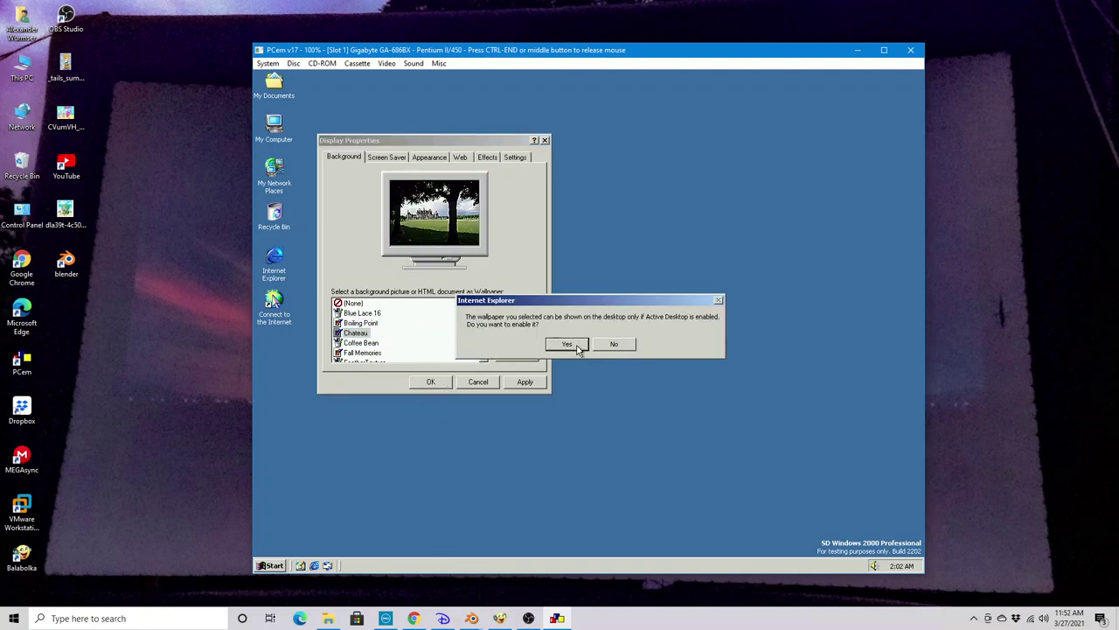
left_click(574, 346)
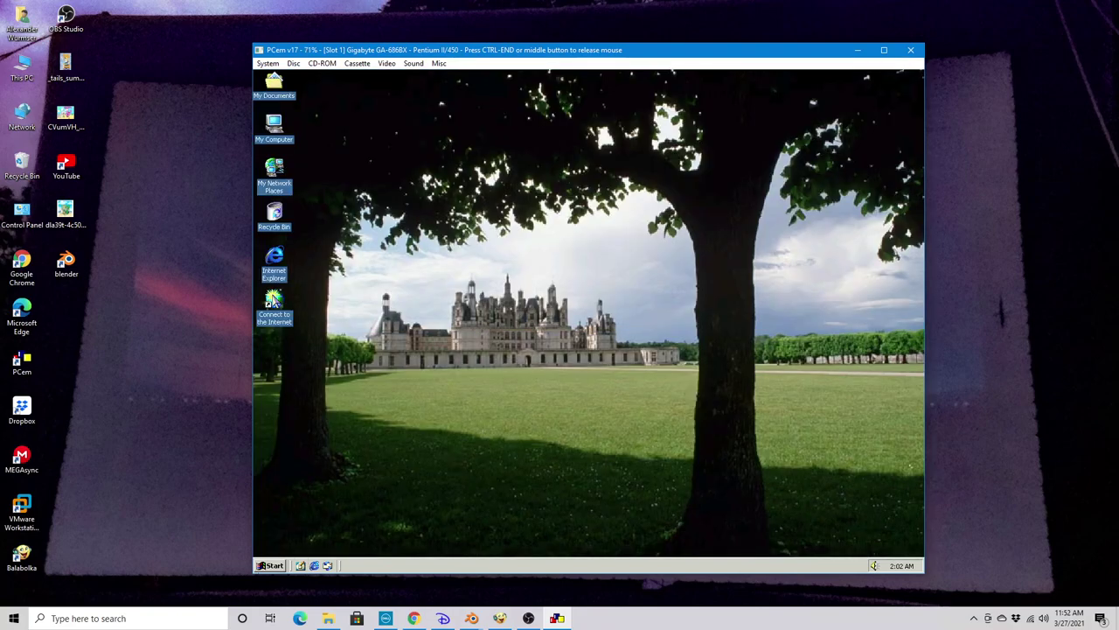
Browse the Start menu submenus and run the Windows welcome command
left_click(270, 565)
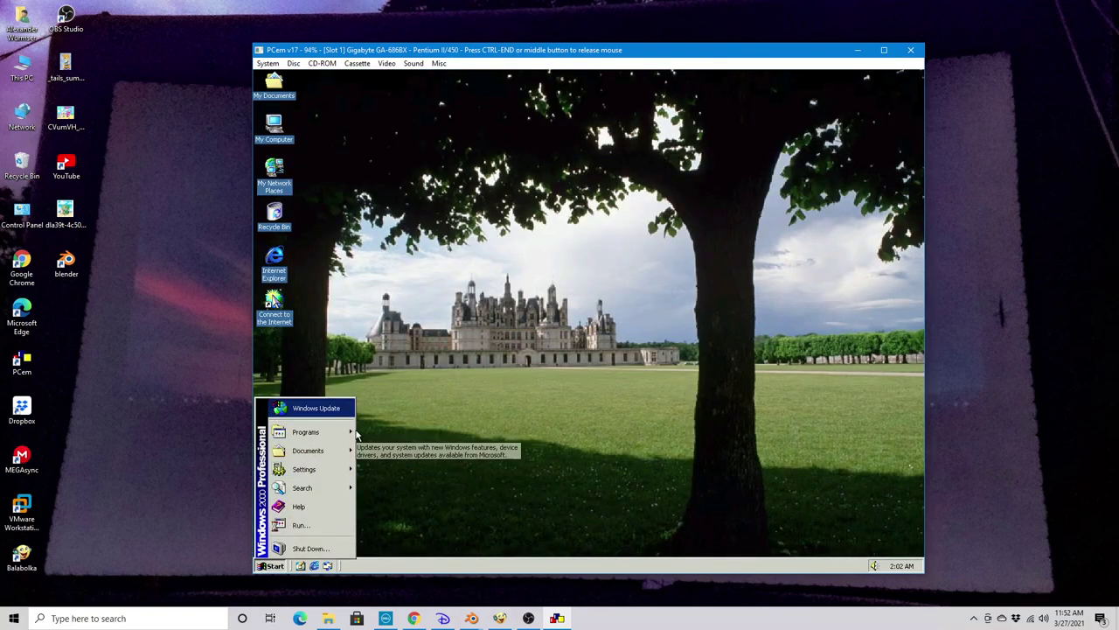
mouse_move(339, 433)
mouse_move(391, 428)
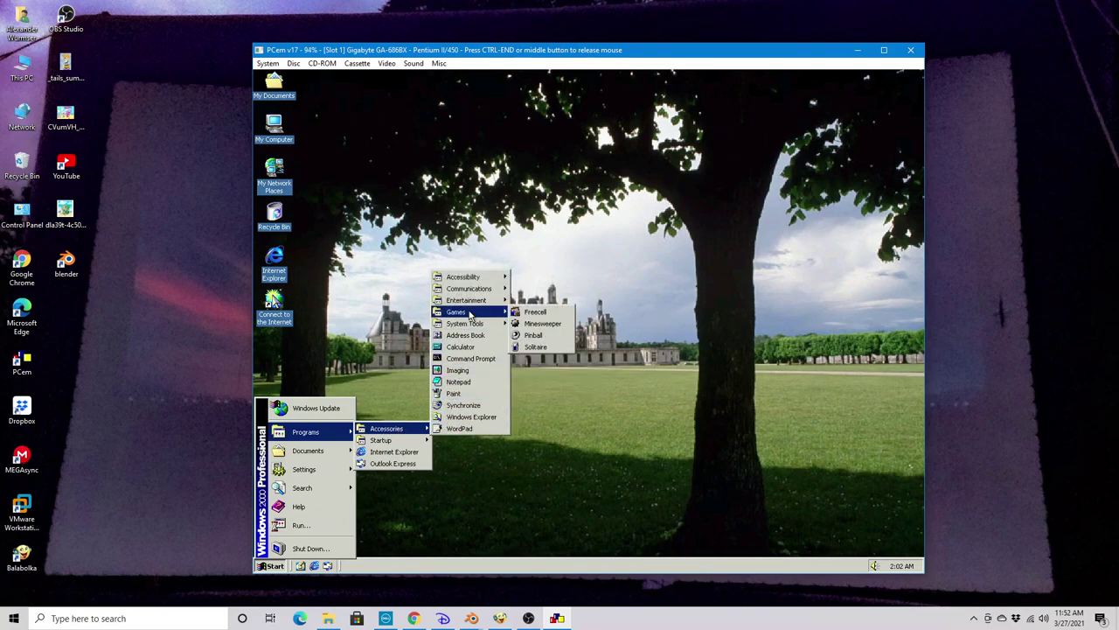
mouse_move(496, 282)
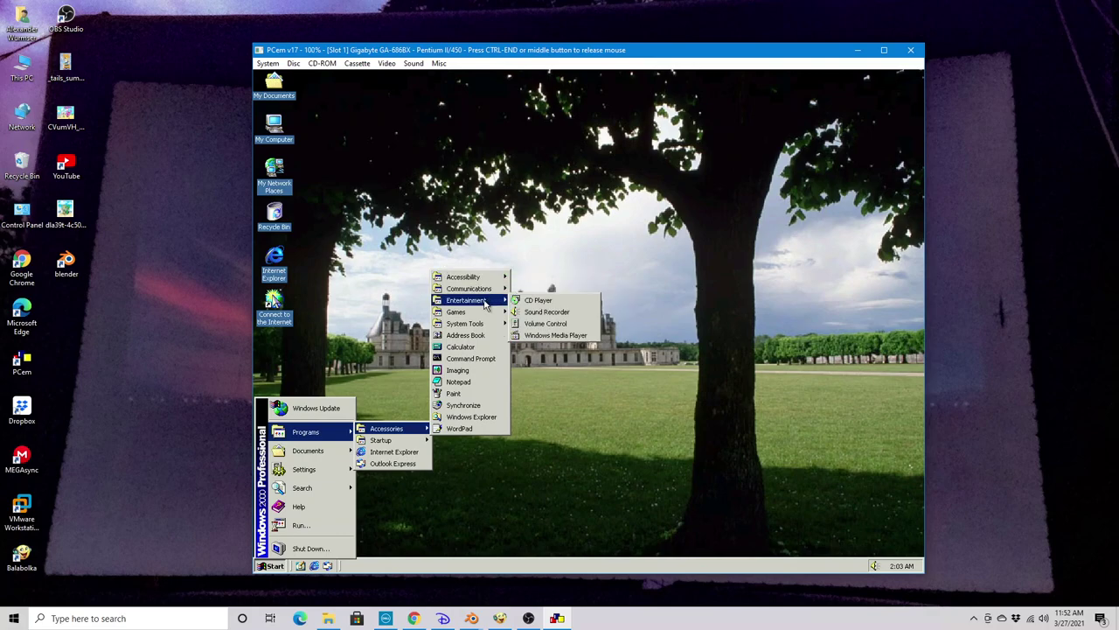
mouse_move(491, 323)
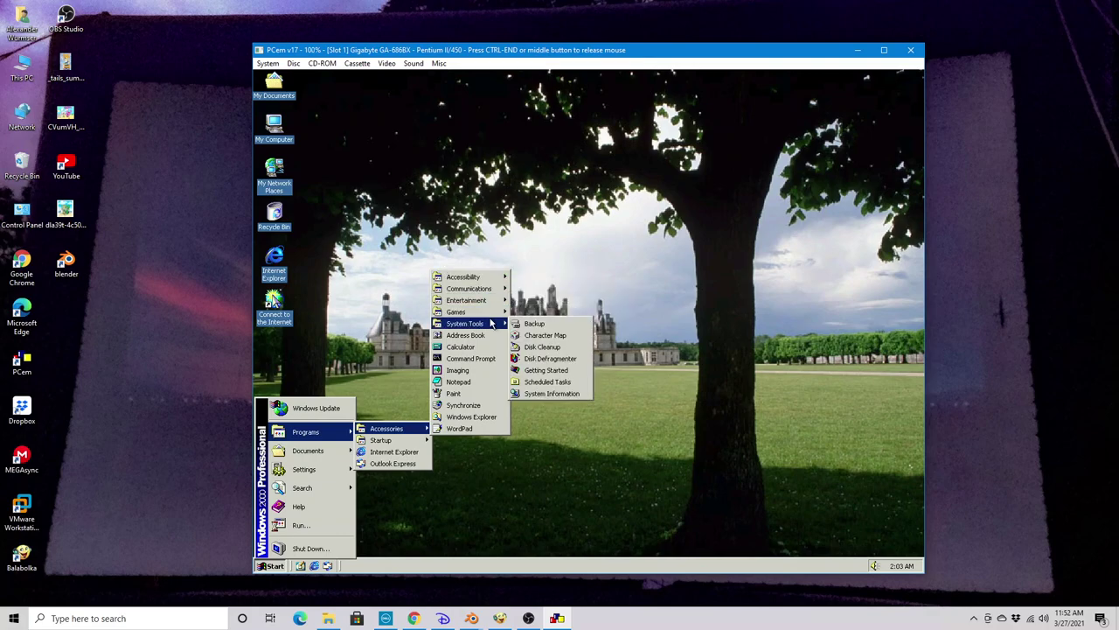
left_click(320, 524)
left_click(332, 536)
Open the Windows 2000 Control Panel from Start > Settings
left_click(271, 565)
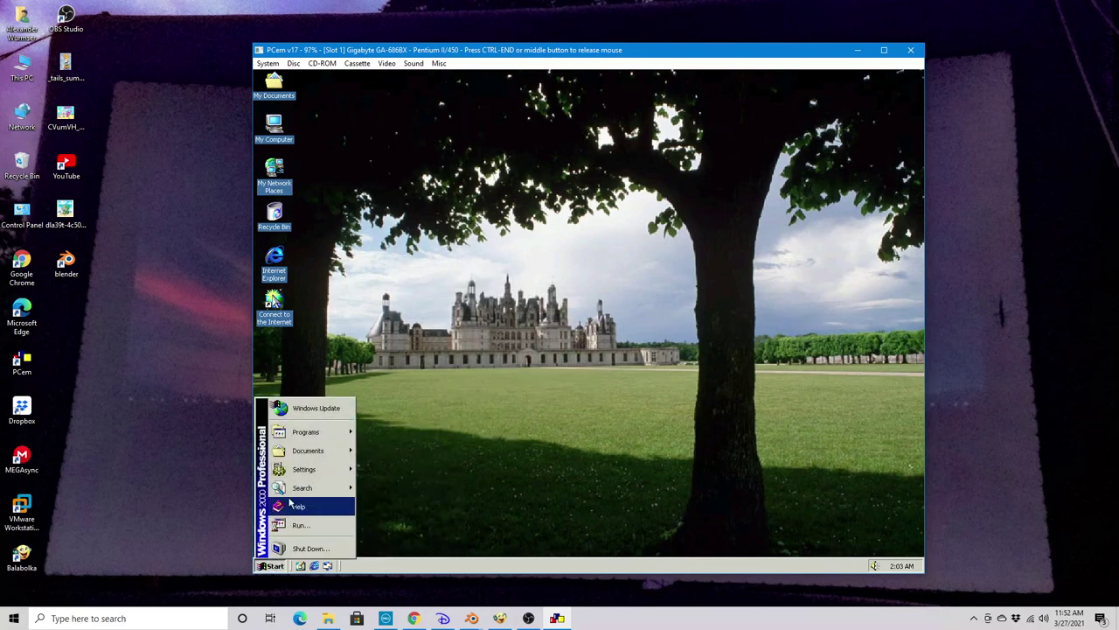
mouse_move(311, 470)
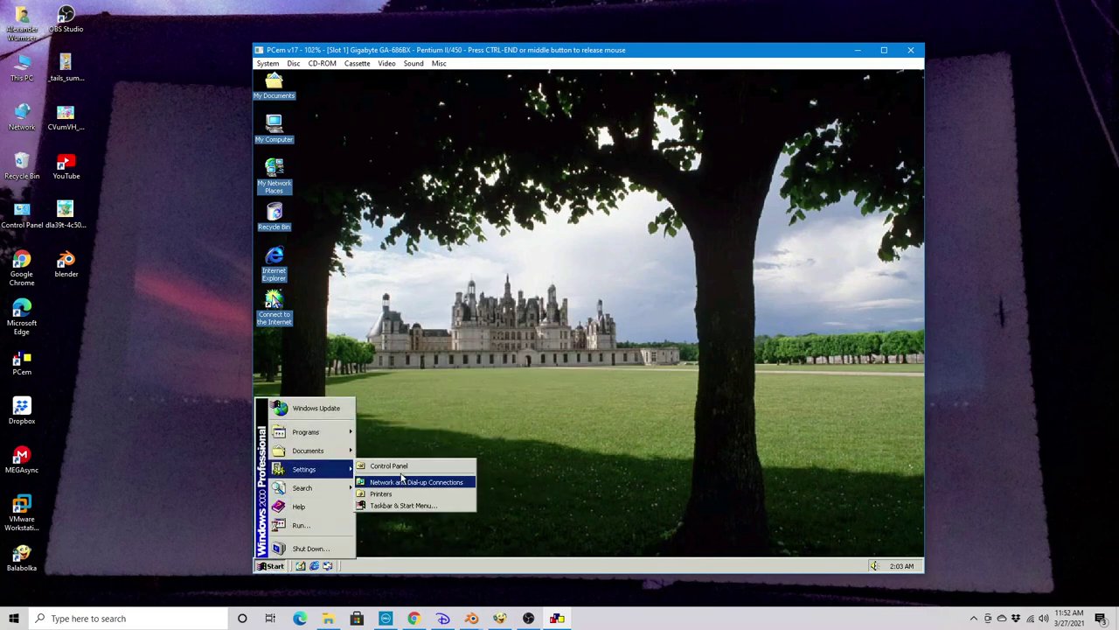
left_click(392, 468)
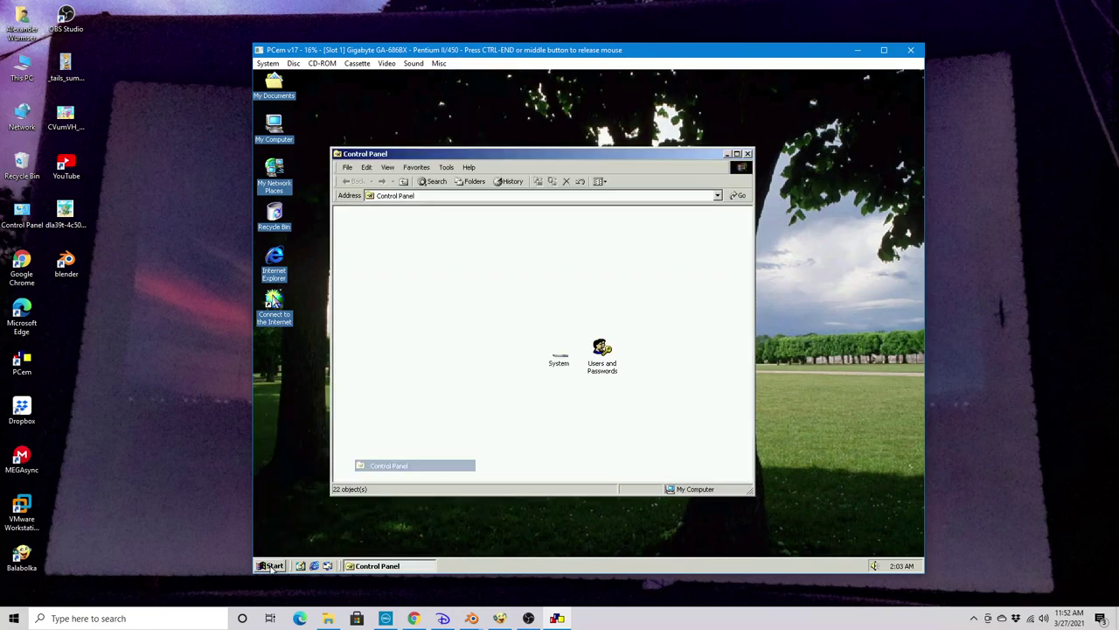
Run dxdiag from Start > Run to launch the DirectX Diagnostic Tool
left_click(272, 565)
left_click(278, 525)
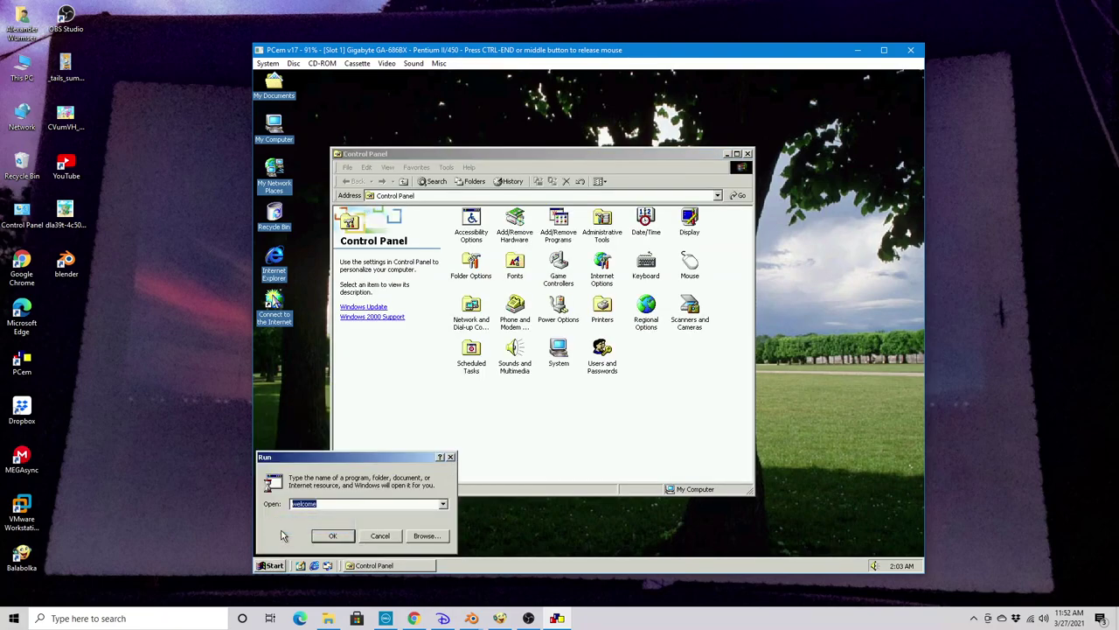
type("dxdiag")
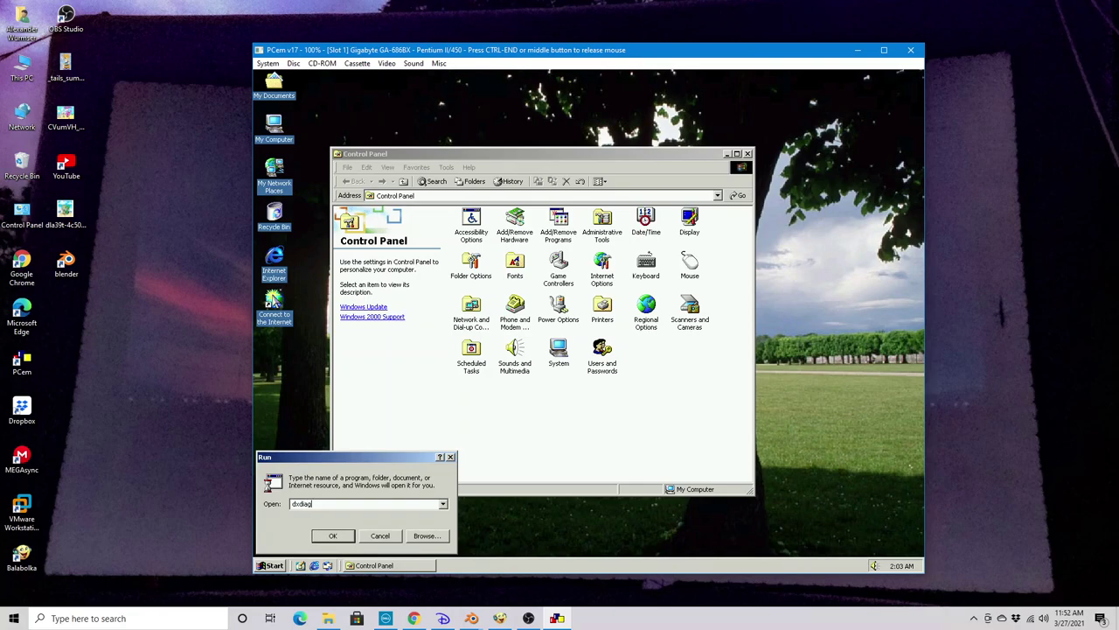
key("Return")
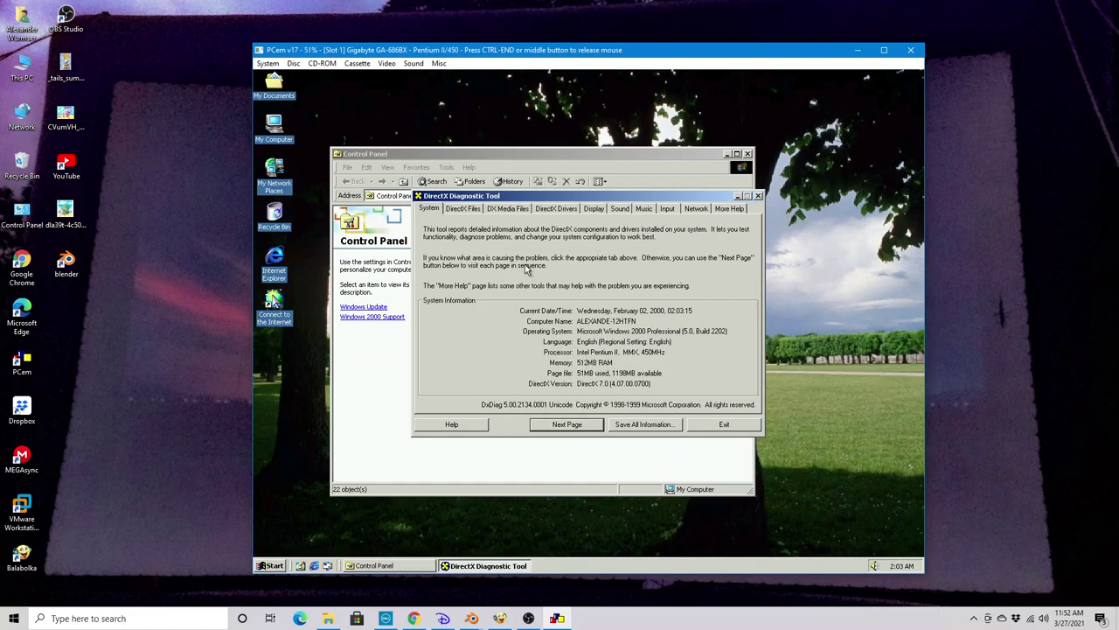
Browse the DirectX Files, DX Media Files, Drivers and Display pages
left_click(474, 210)
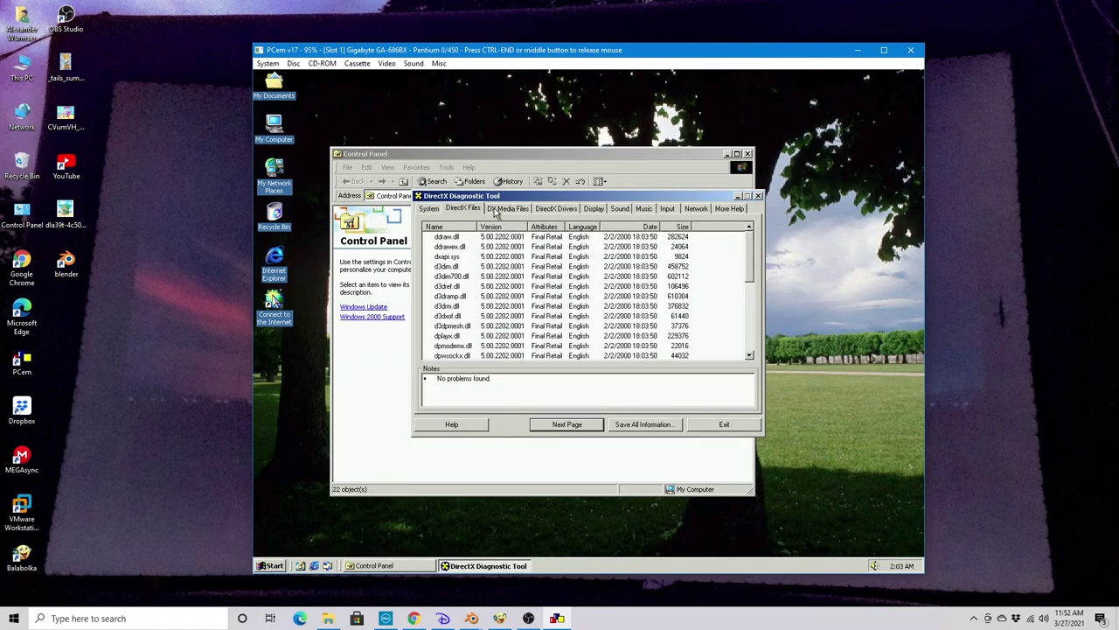
left_click(512, 211)
left_click(549, 211)
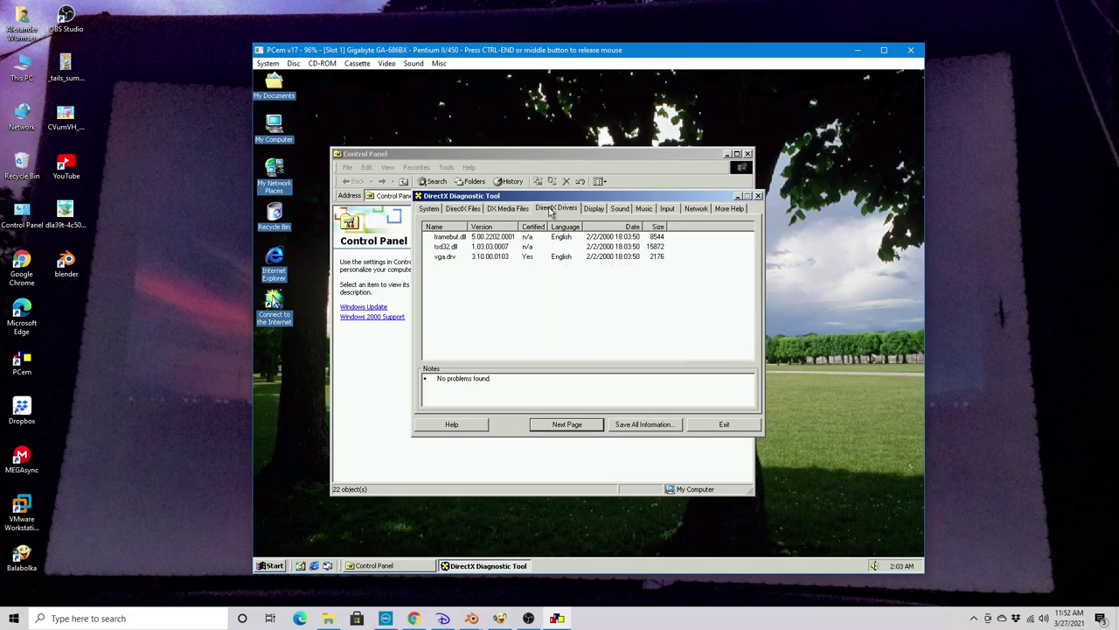
left_click(594, 210)
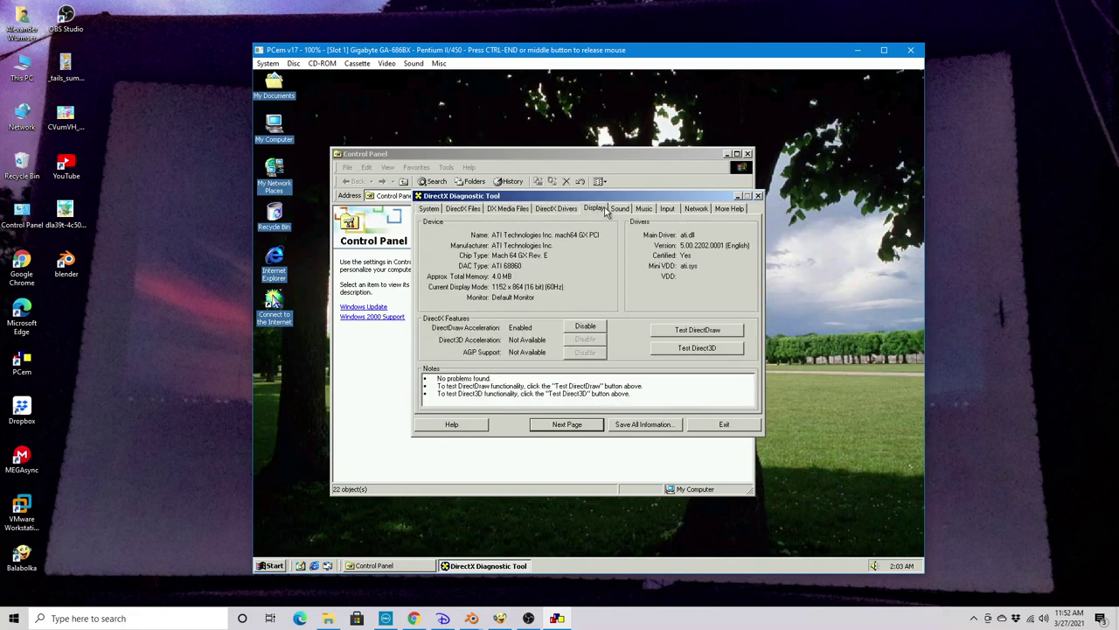
Run the software-rendered Direct3D test, confirm the spinning cube, then view the Sound page
left_click(661, 334)
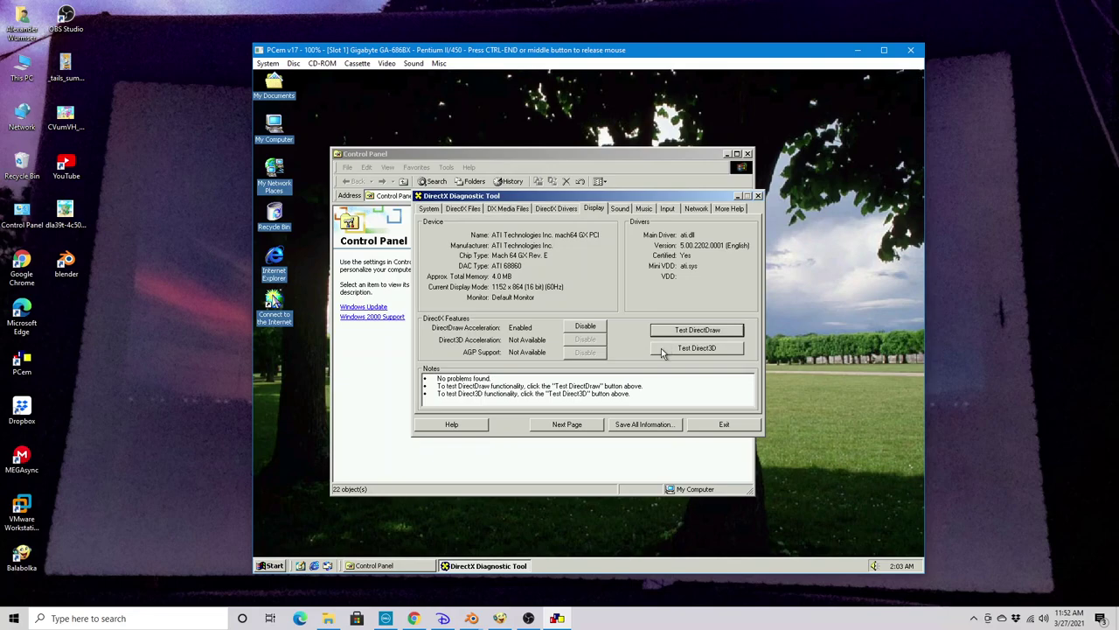
left_click(667, 348)
left_click(579, 343)
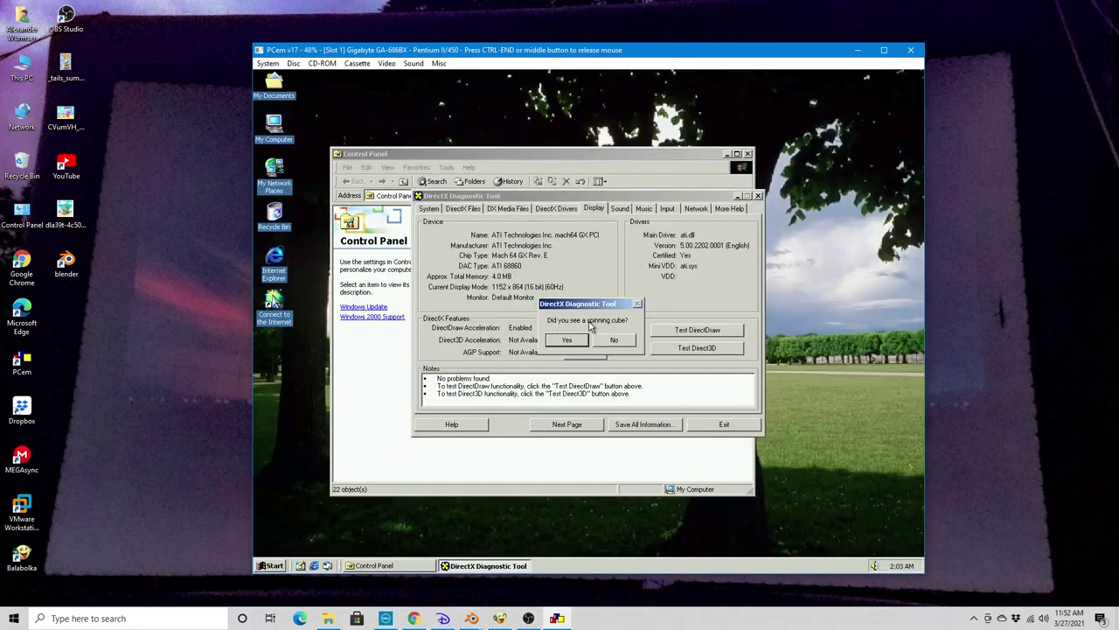
key("Return")
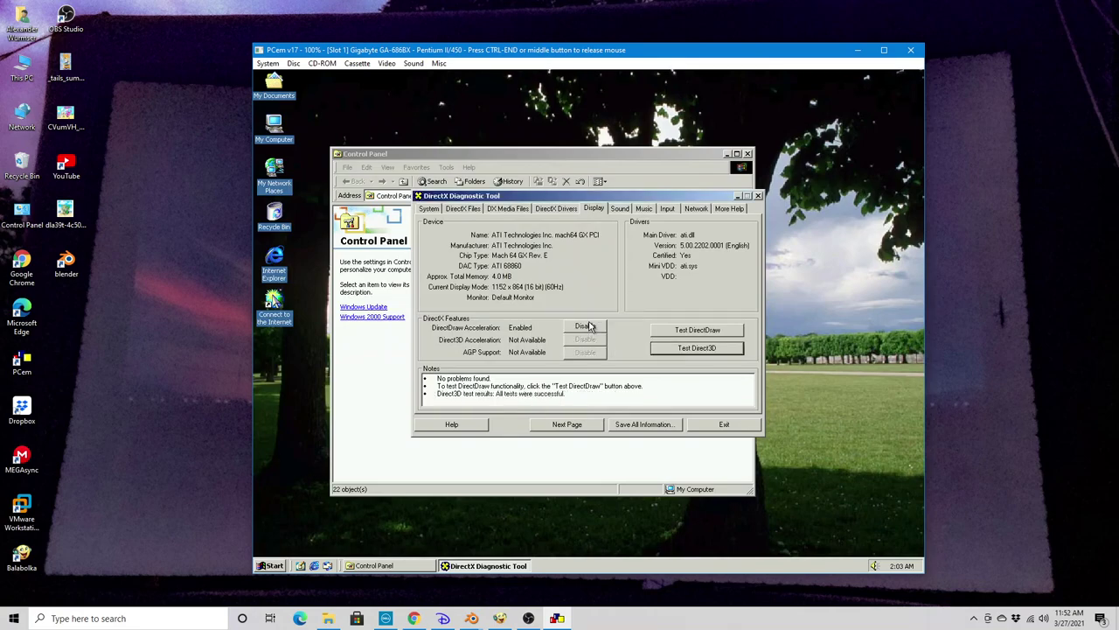
left_click(508, 209)
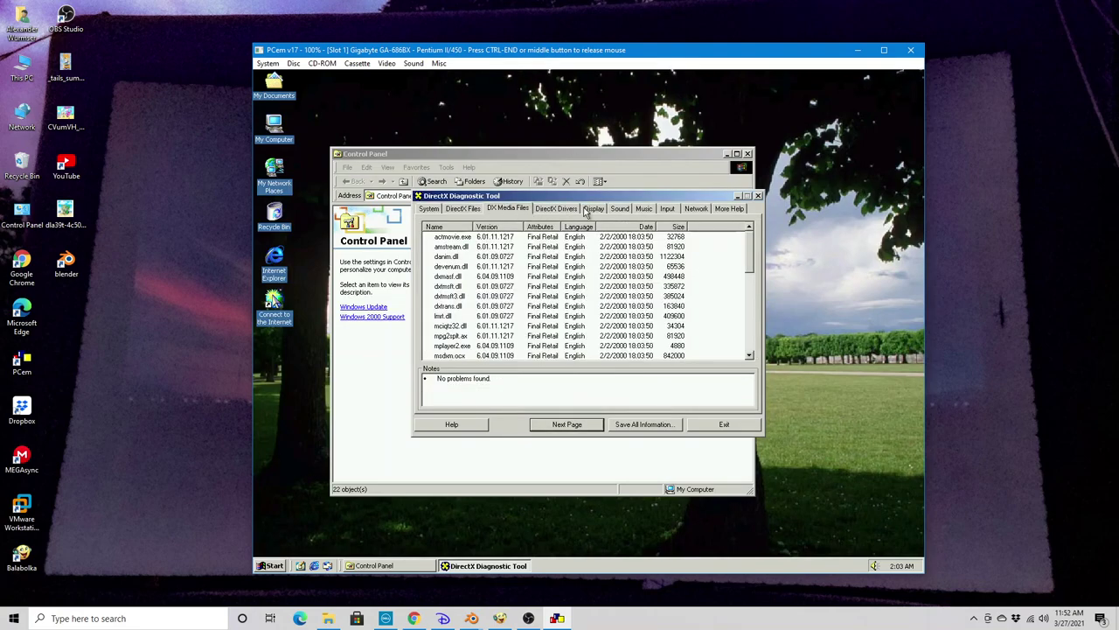
left_click(617, 209)
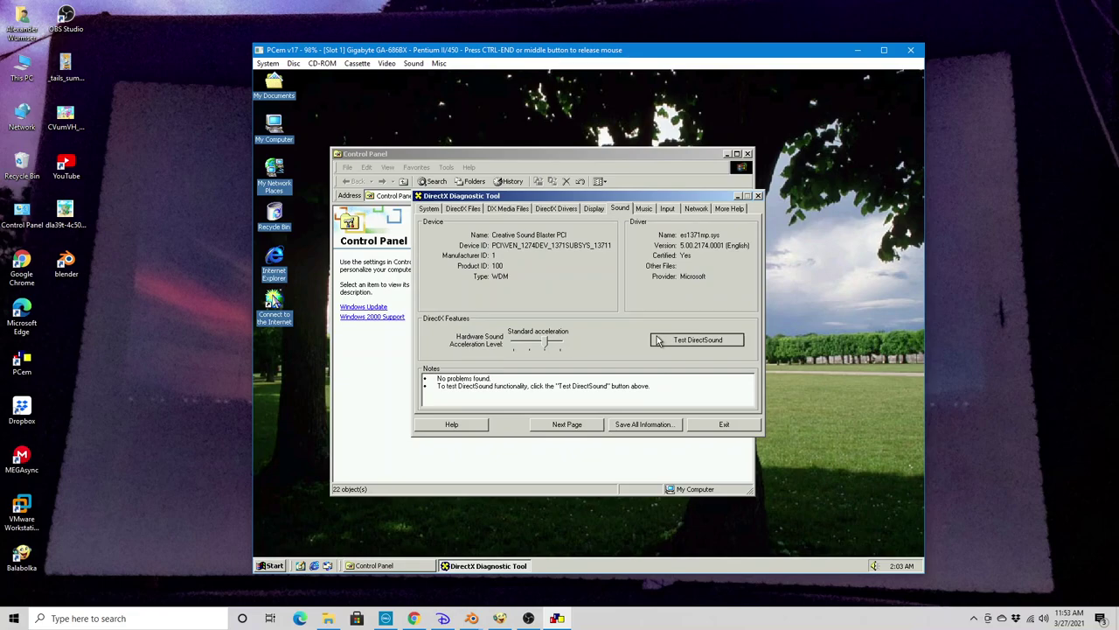
Run the DirectSound test, confirming each mono, stereo and 3-D test sound was heard
left_click(657, 340)
left_click(568, 343)
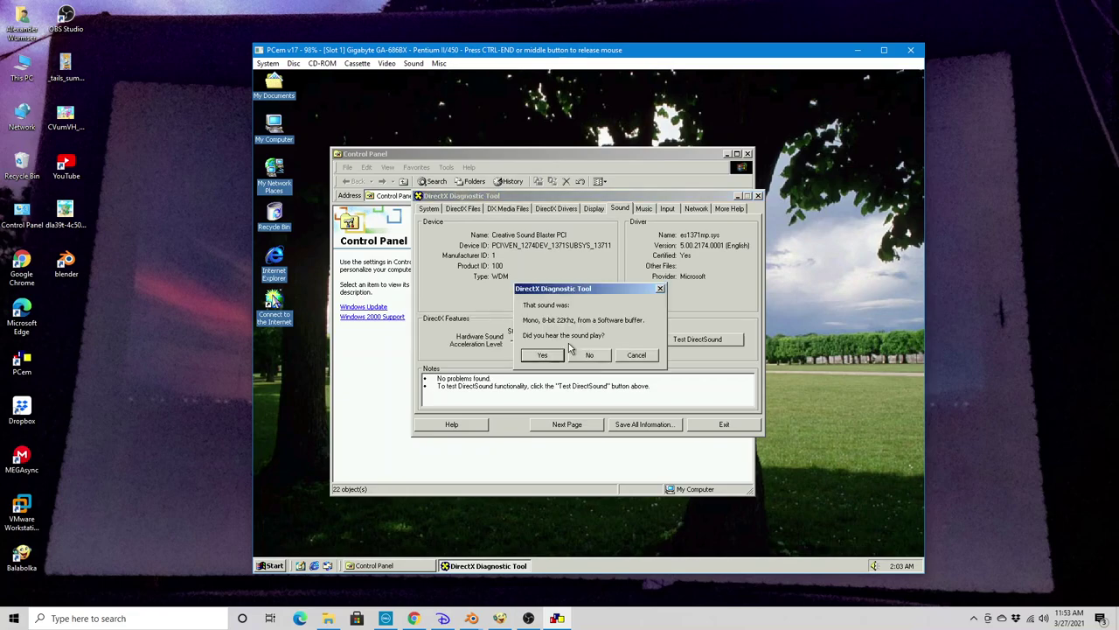
left_click(550, 353)
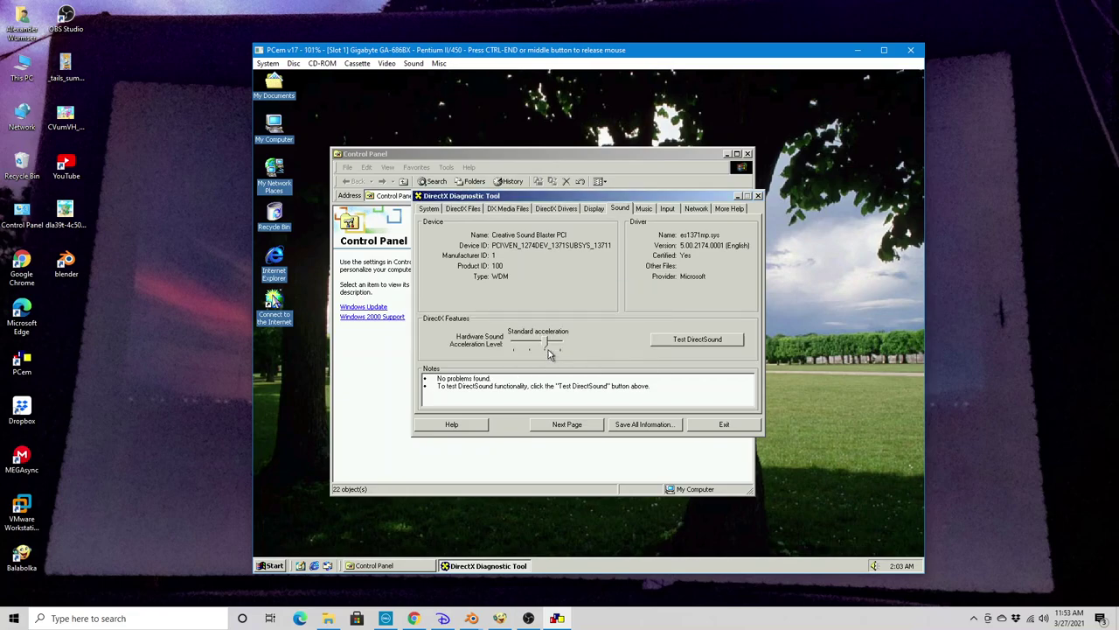
left_click(545, 354)
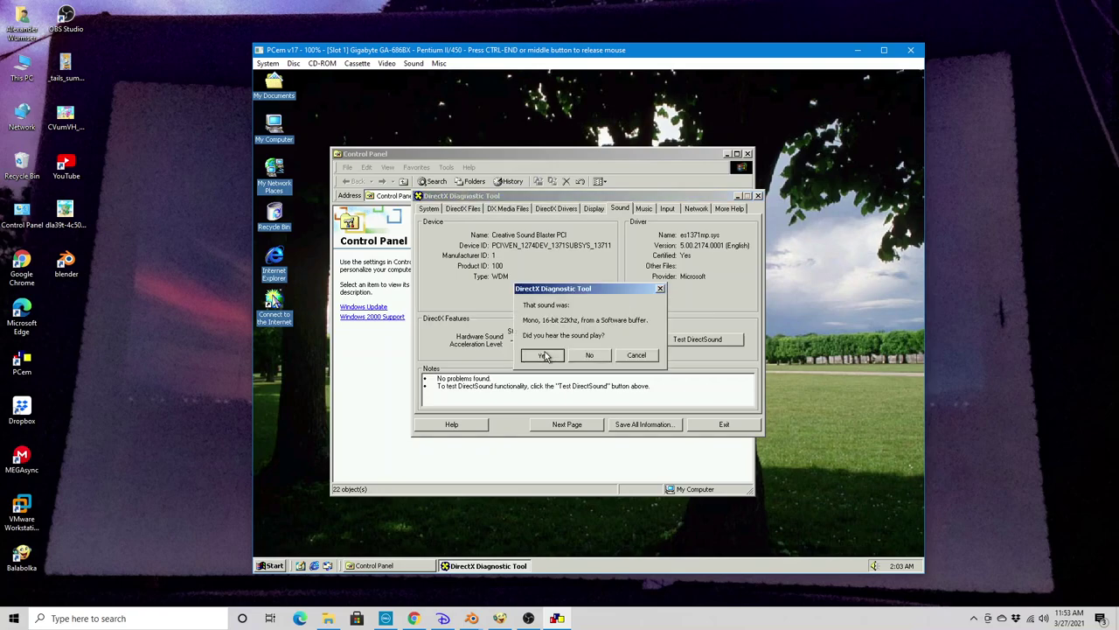
left_click(544, 354)
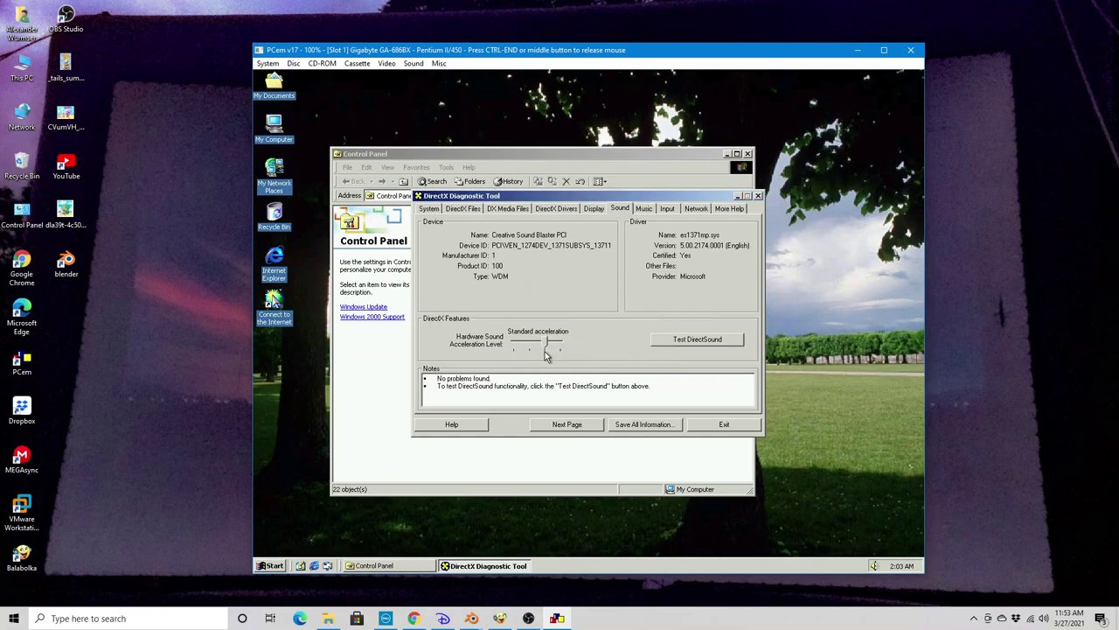
left_click(544, 355)
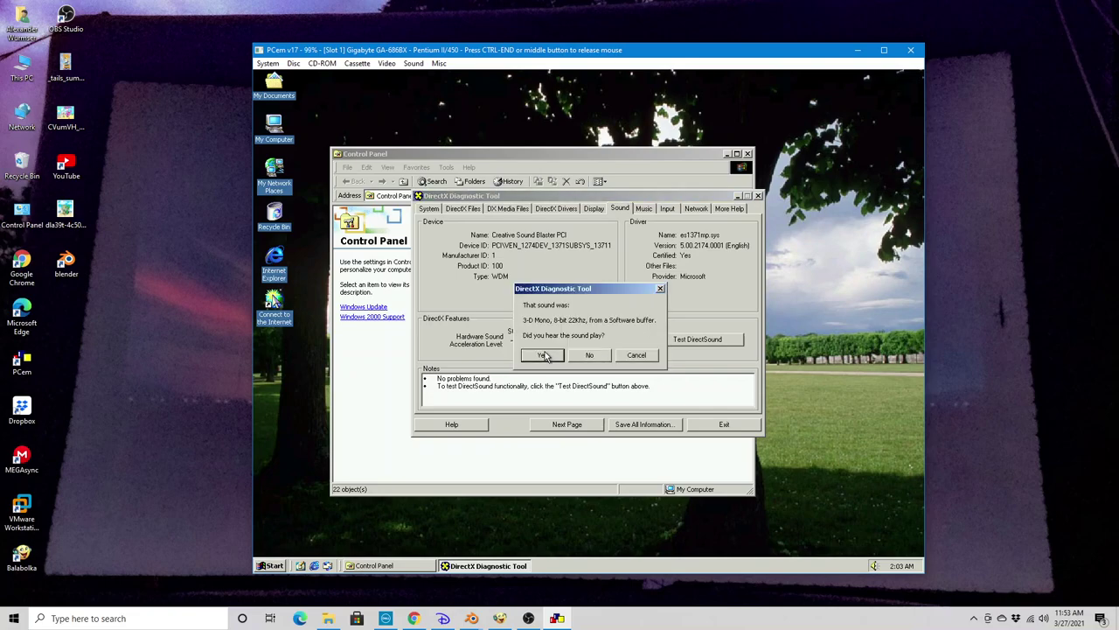
left_click(544, 354)
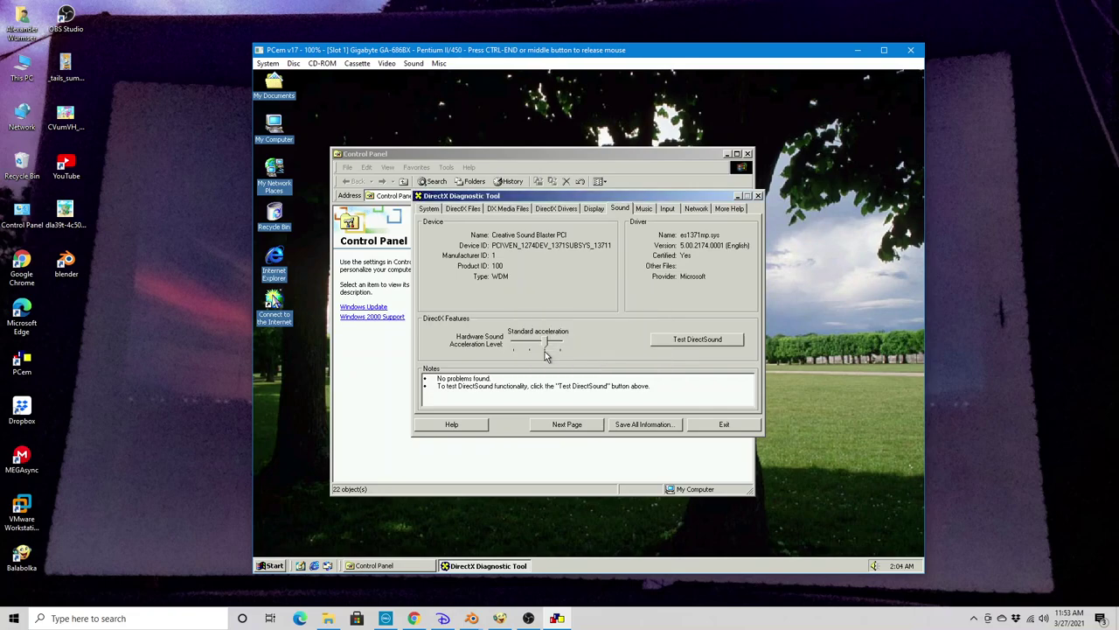
left_click(544, 354)
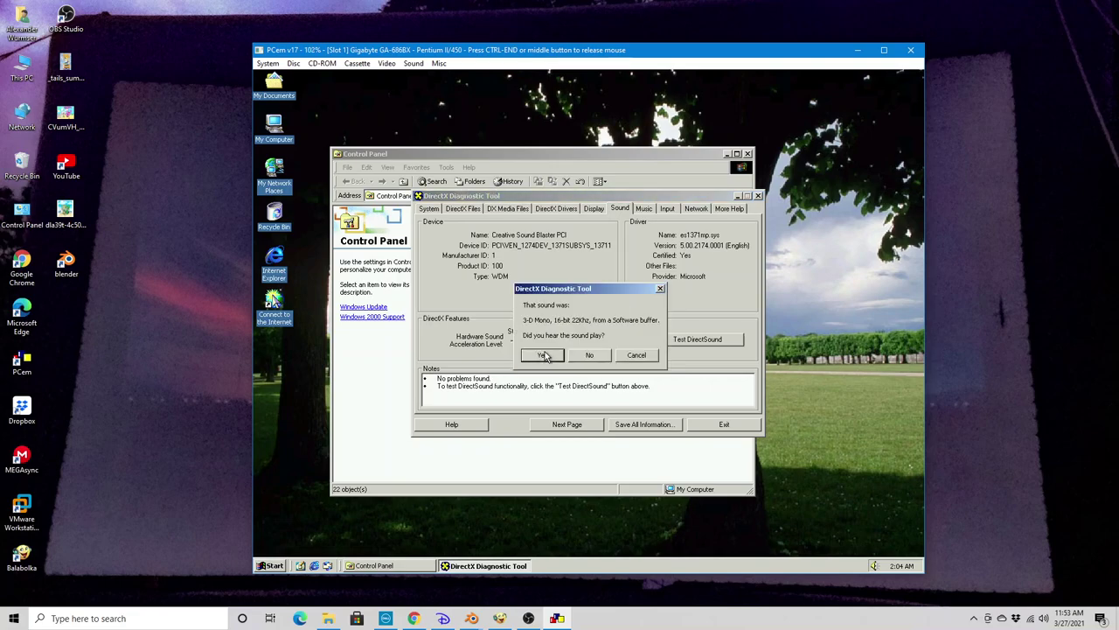
left_click(544, 354)
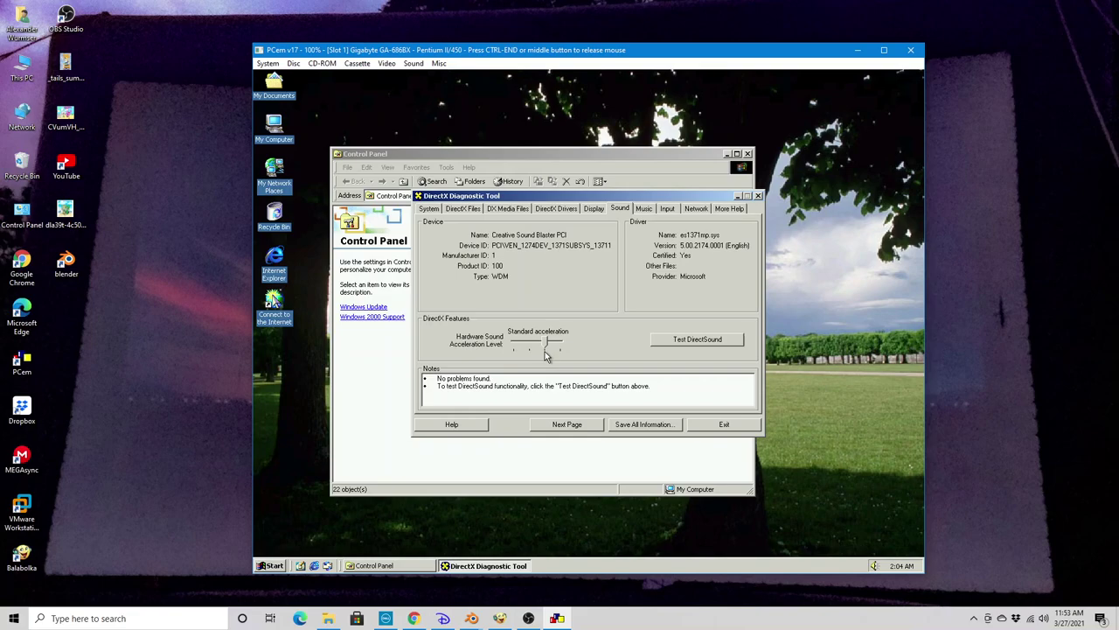
left_click(544, 355)
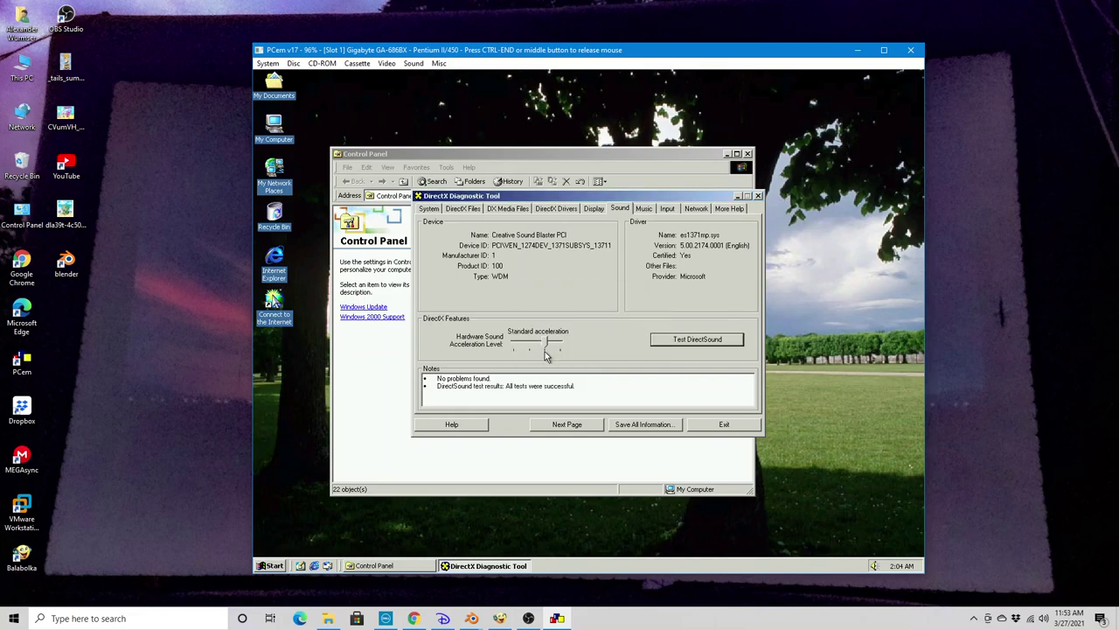
Start the DirectMusic test on the Microsoft Synthesizer (WDM) port from the Music page
left_click(644, 208)
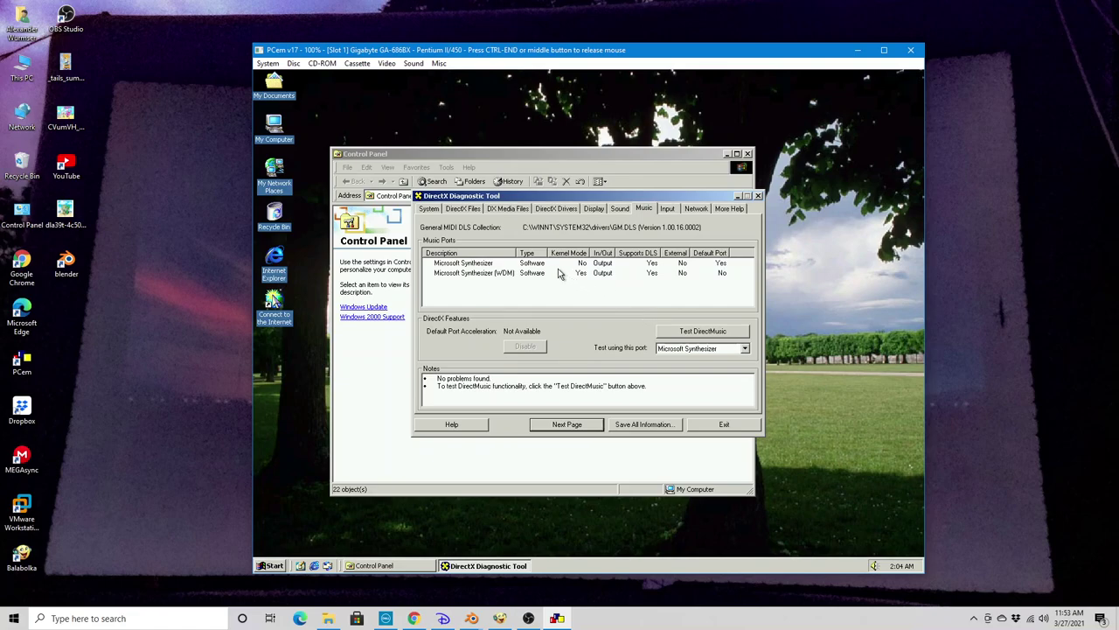
left_click(454, 274)
left_click(678, 332)
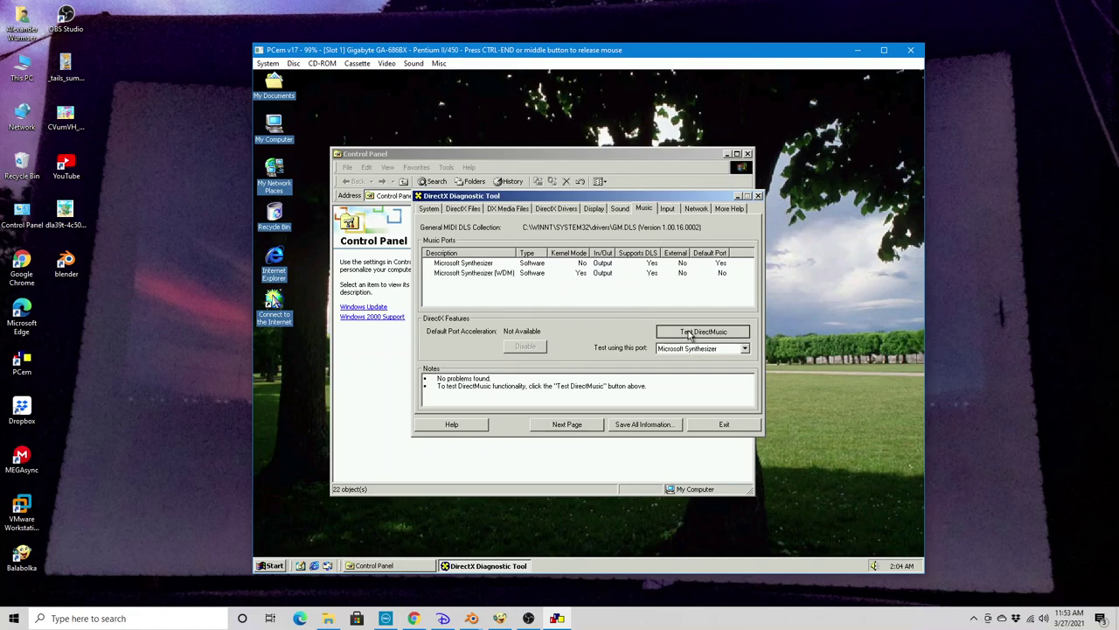
left_click(576, 343)
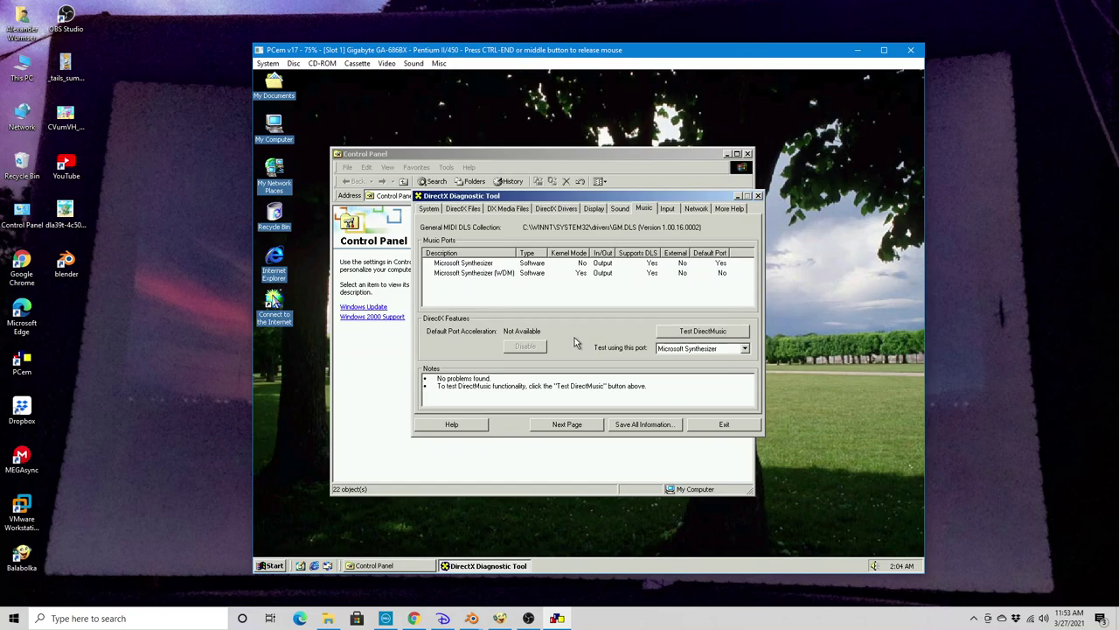
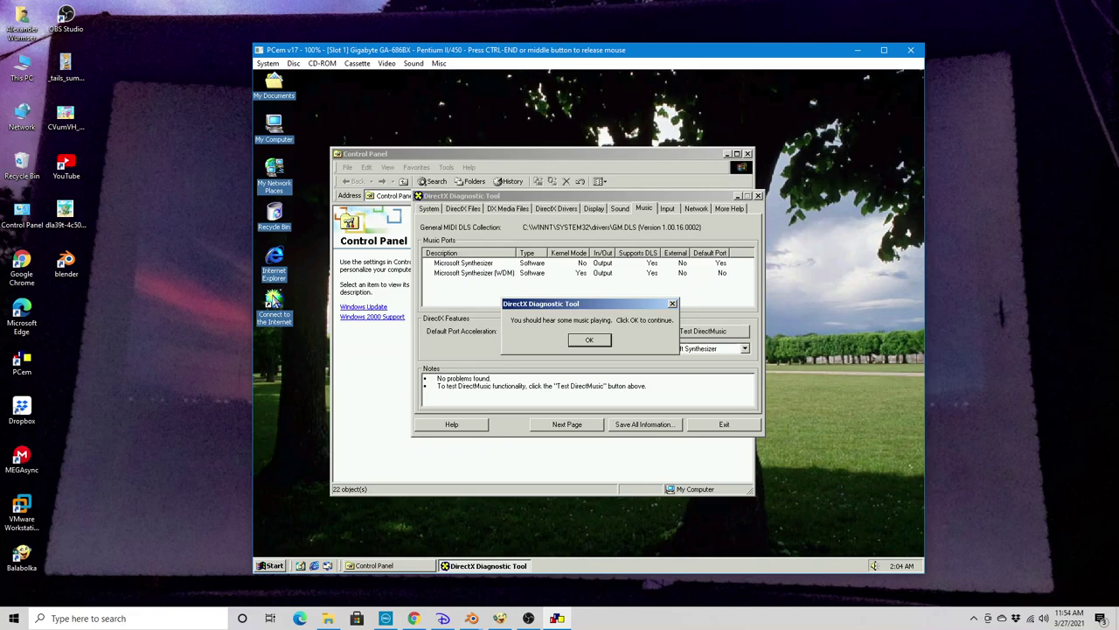
Run the DirectMusic test on the Microsoft Synthesizer (WDM) port and confirm it played
left_click(584, 341)
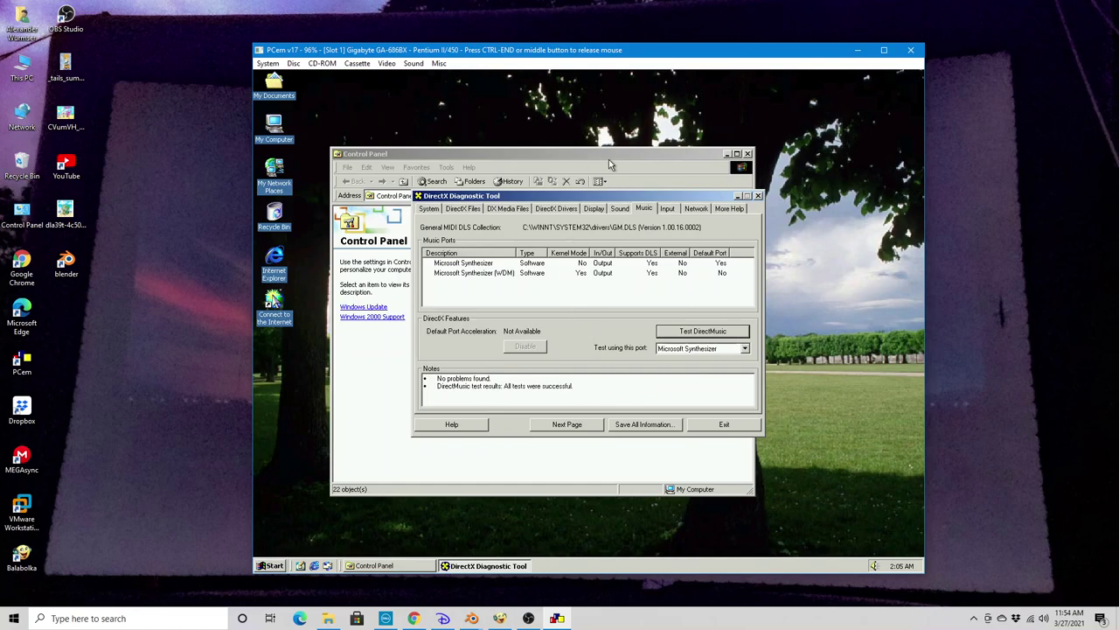
left_click(689, 348)
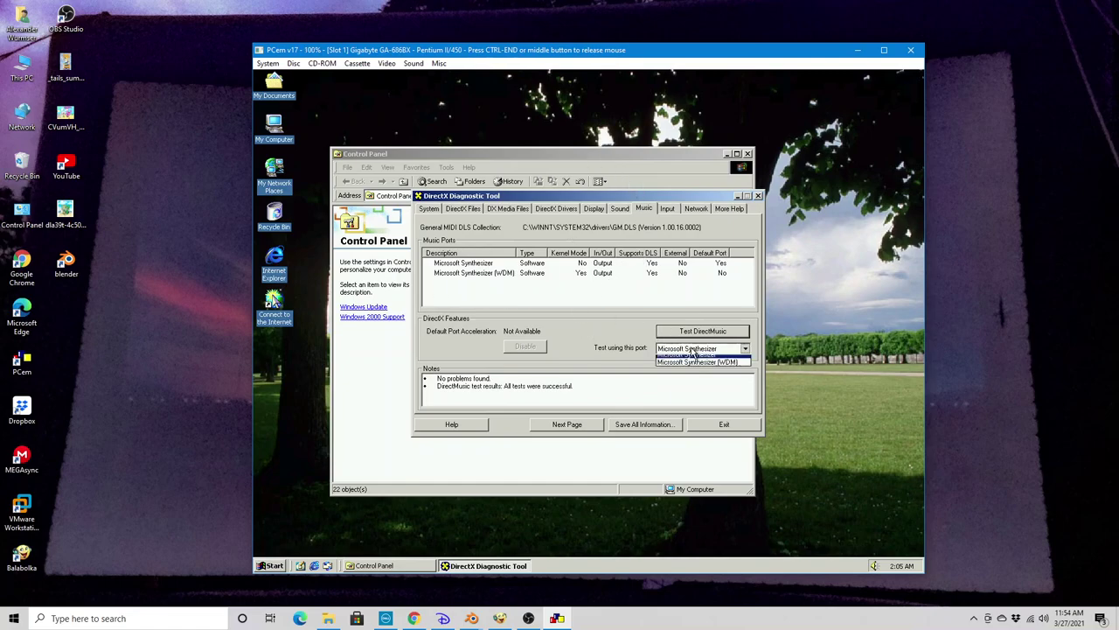
left_click(699, 367)
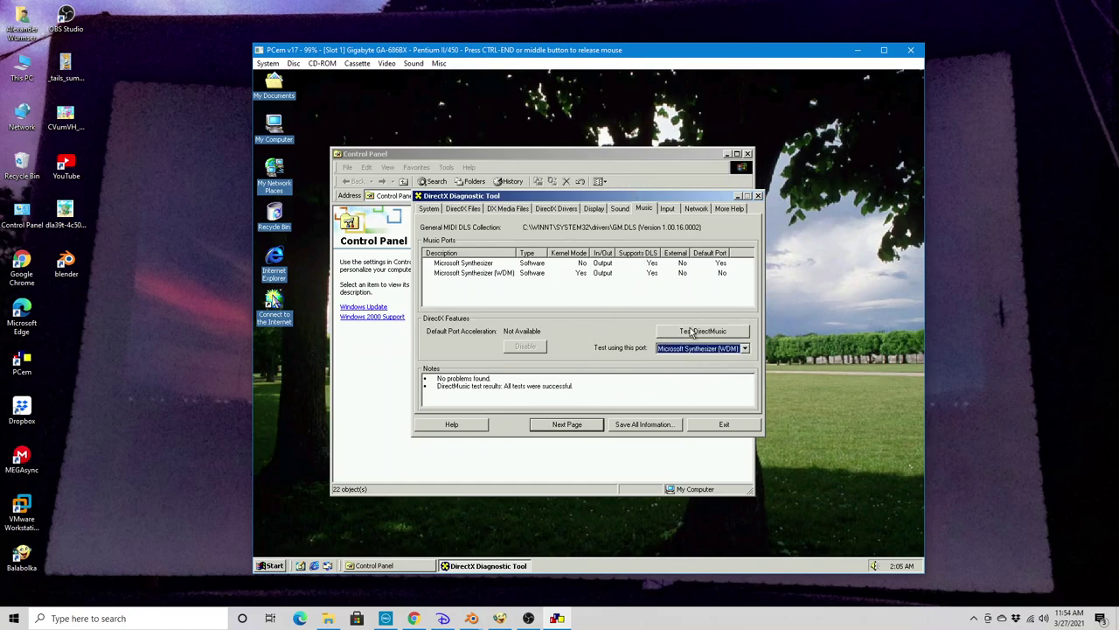
left_click(690, 330)
left_click(569, 339)
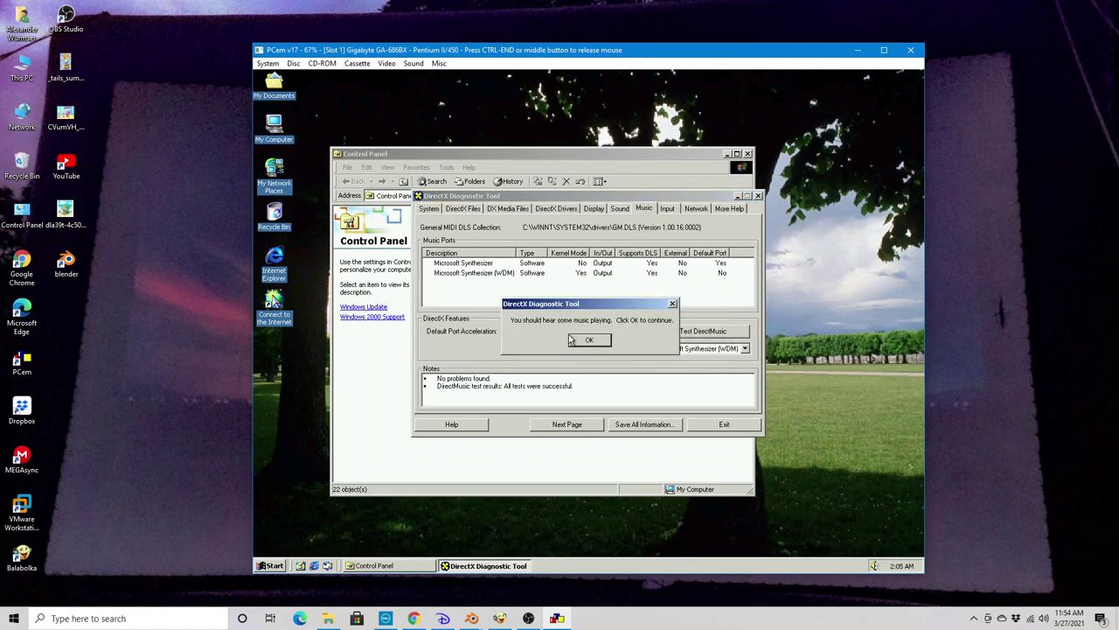
left_click(574, 341)
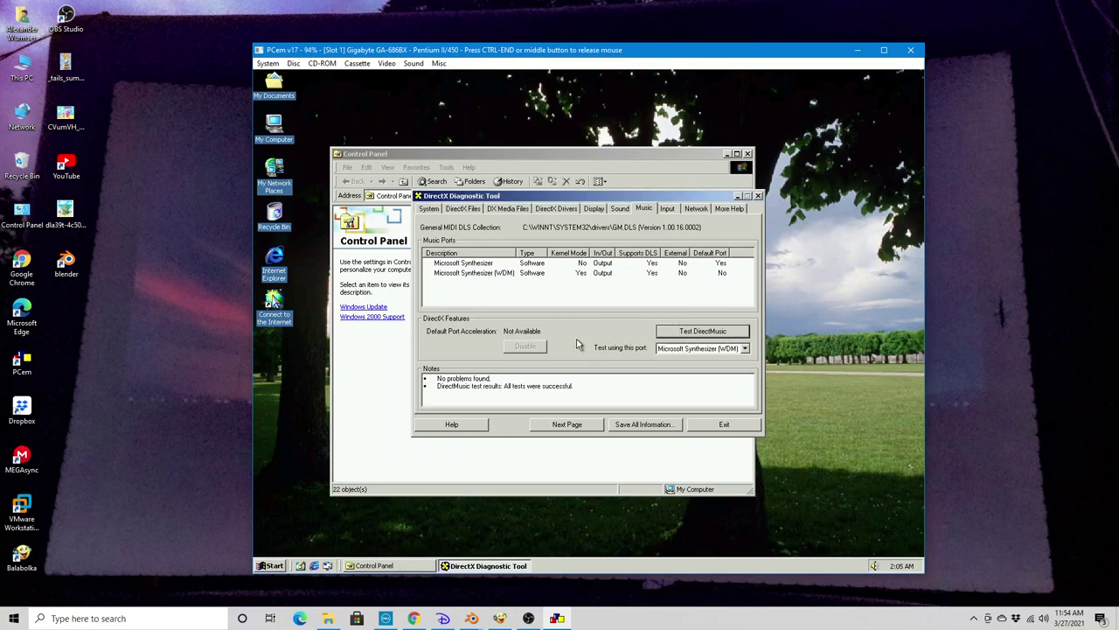
Look over the Input and Network pages, then exit the DirectX Diagnostic Tool
left_click(667, 211)
left_click(688, 212)
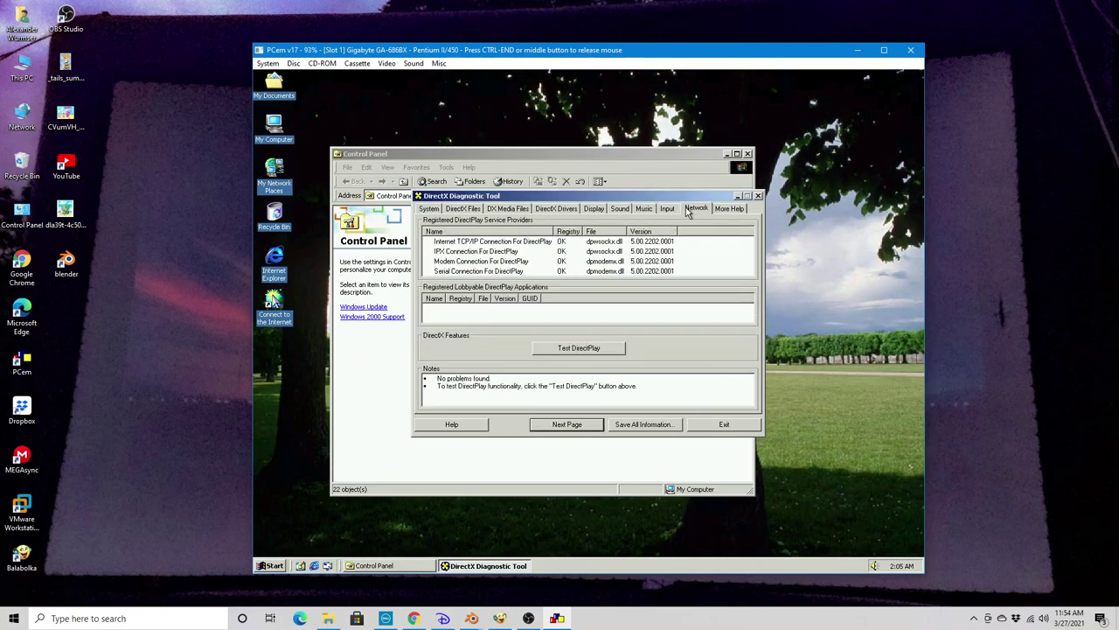
left_click(723, 423)
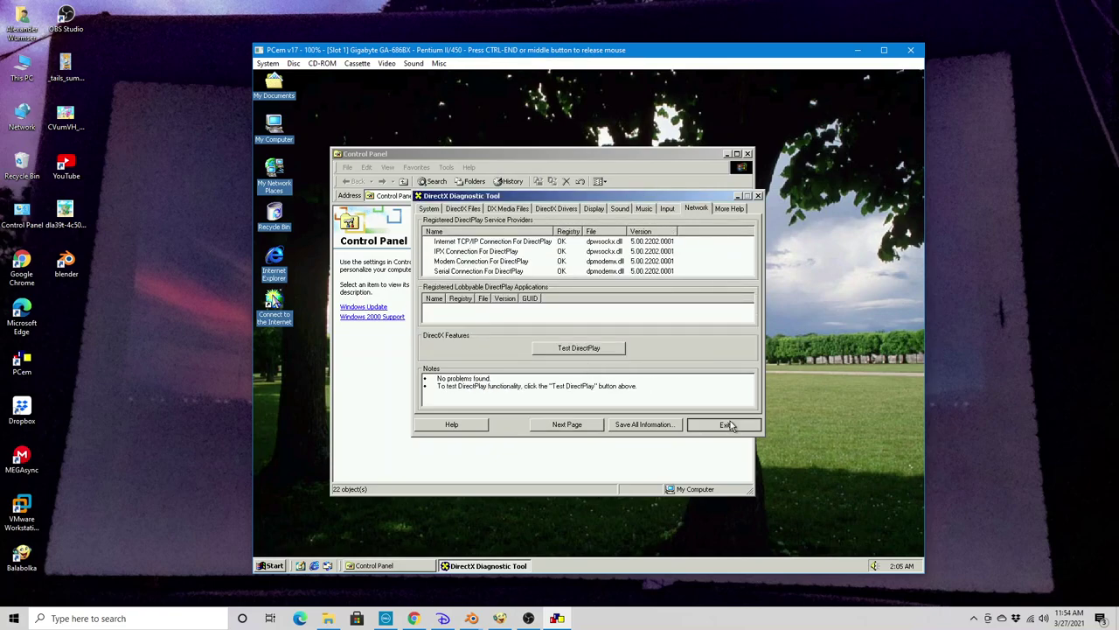
left_click(523, 357)
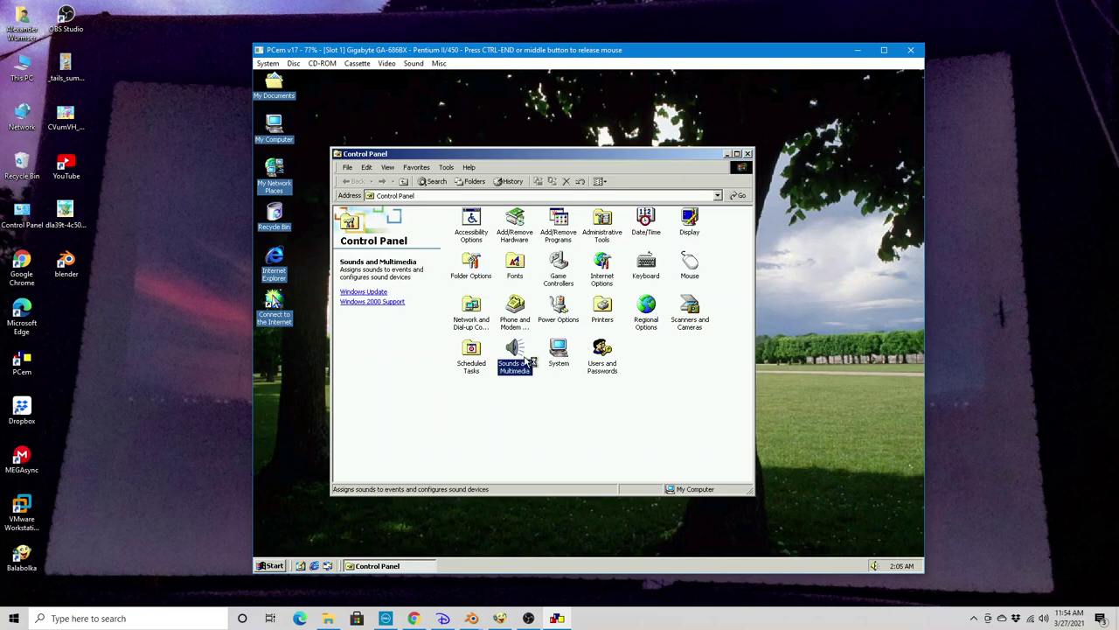
Open Sounds and Multimedia and preview the Asterisk and Critical Stop sounds
double_click(523, 356)
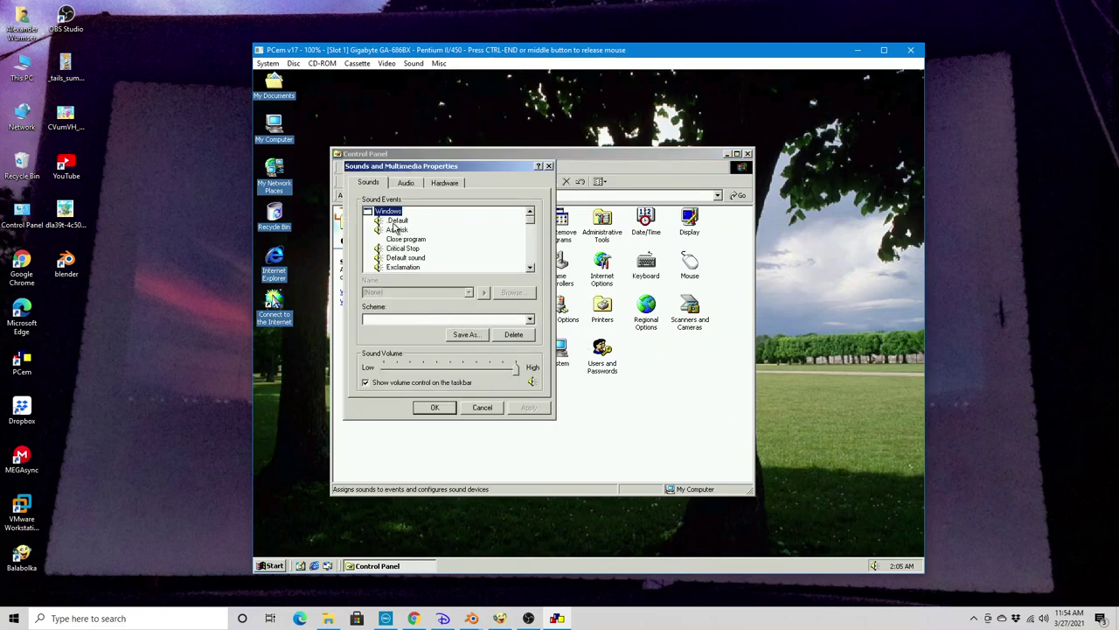
left_click(398, 220)
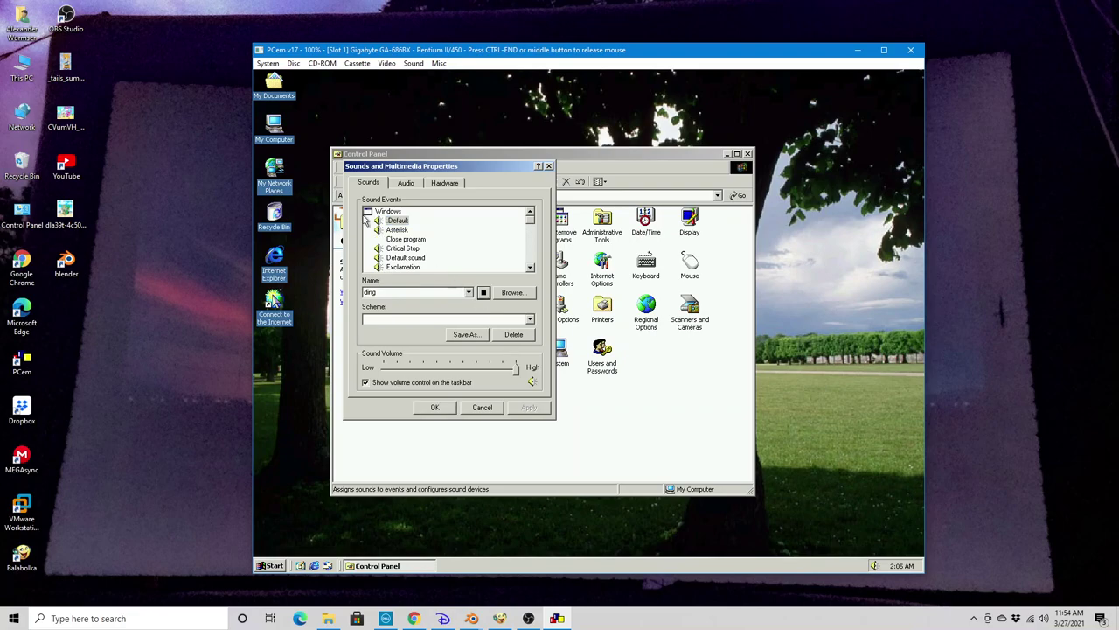
key("Down")
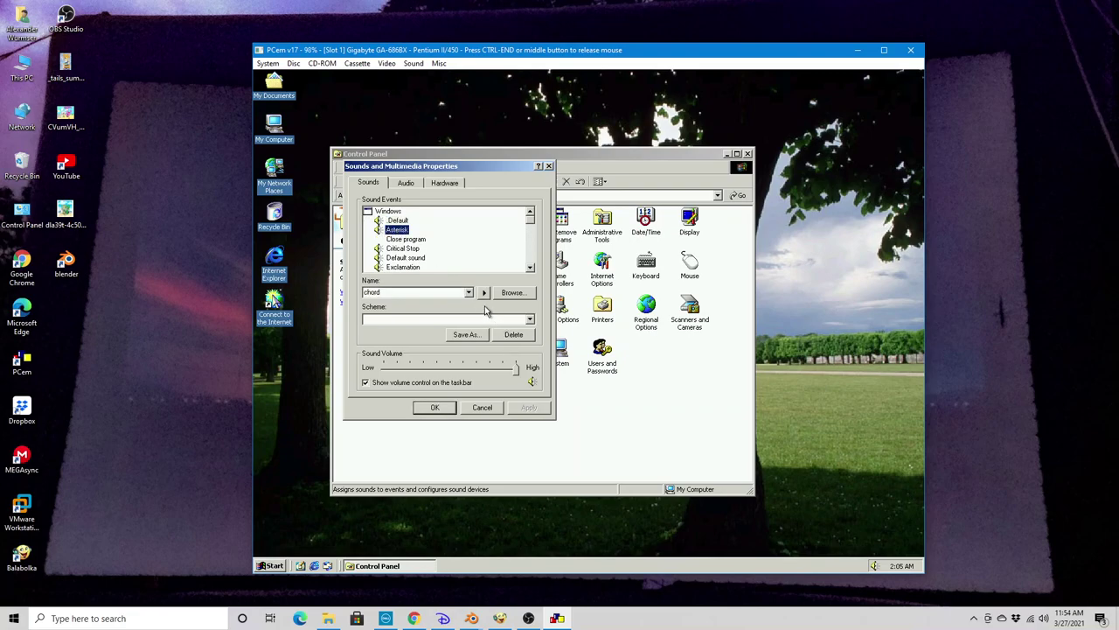
left_click(484, 294)
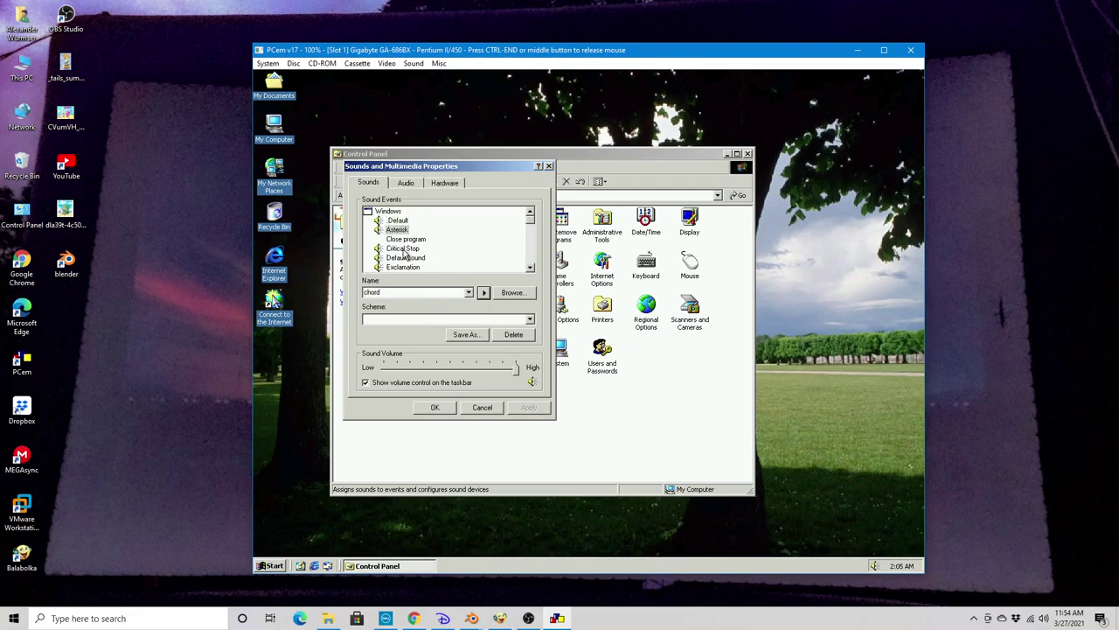
left_click(402, 248)
left_click(484, 294)
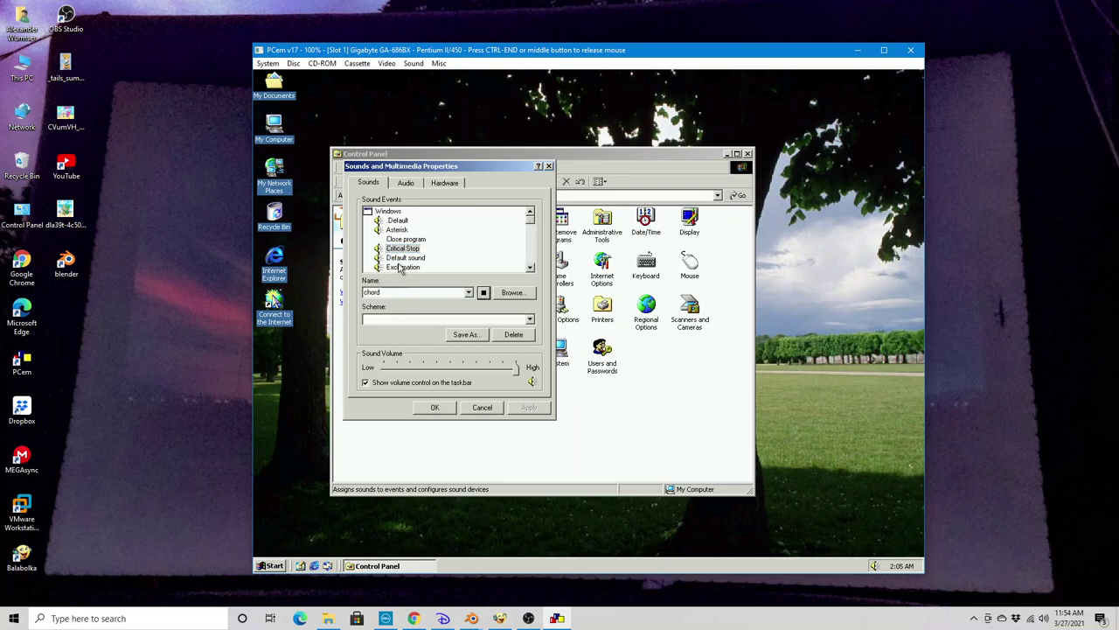
Preview the Default and Exclamation sounds, then select the Exit Windows event
left_click(405, 258)
left_click(486, 294)
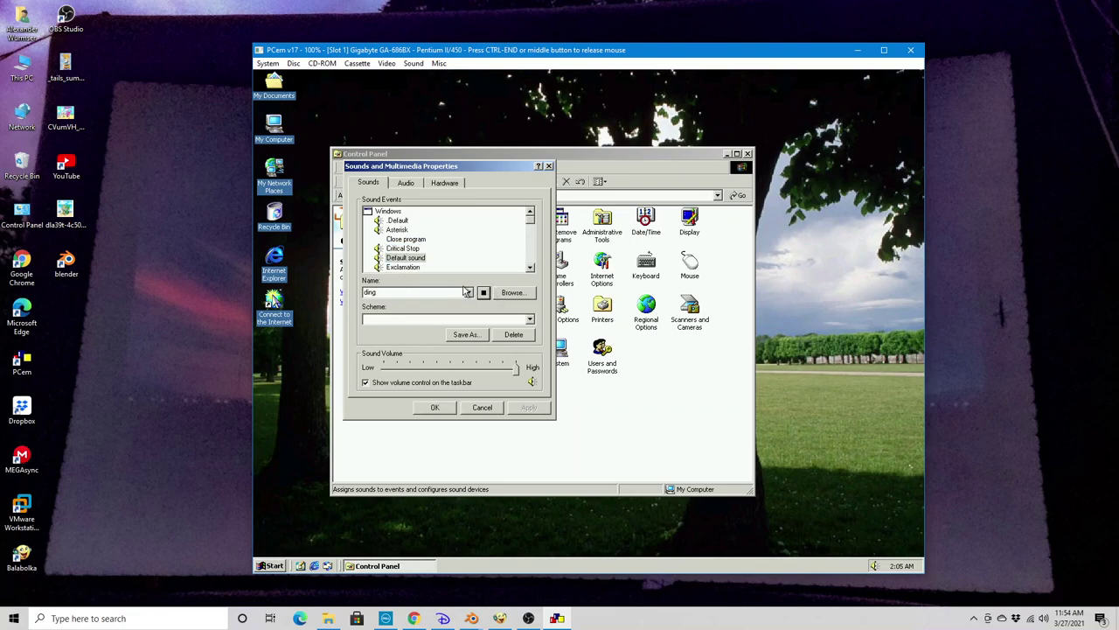
left_click(409, 267)
left_click(486, 294)
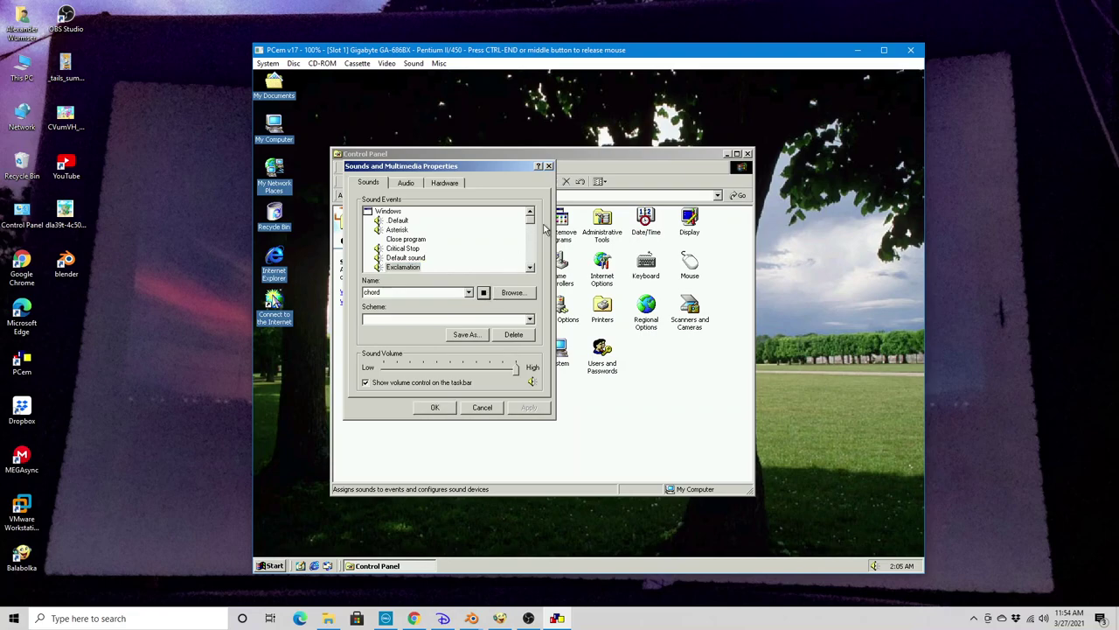
scroll(530, 256, "down", 2)
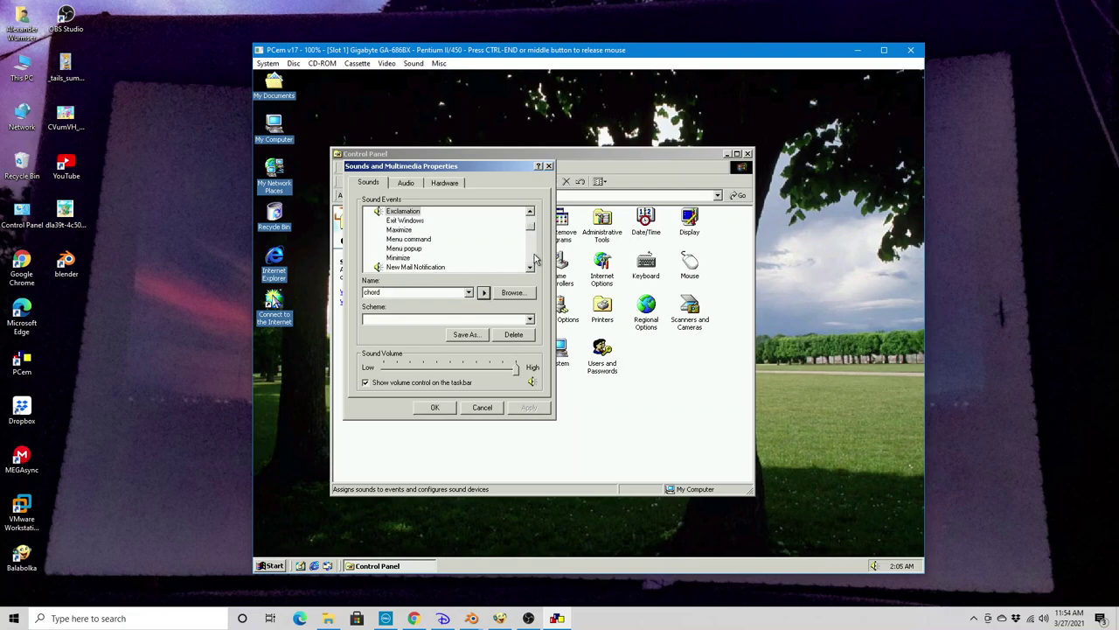
left_click(407, 222)
Assign Windows Logoff Sound to the Exit Windows event
left_click(468, 292)
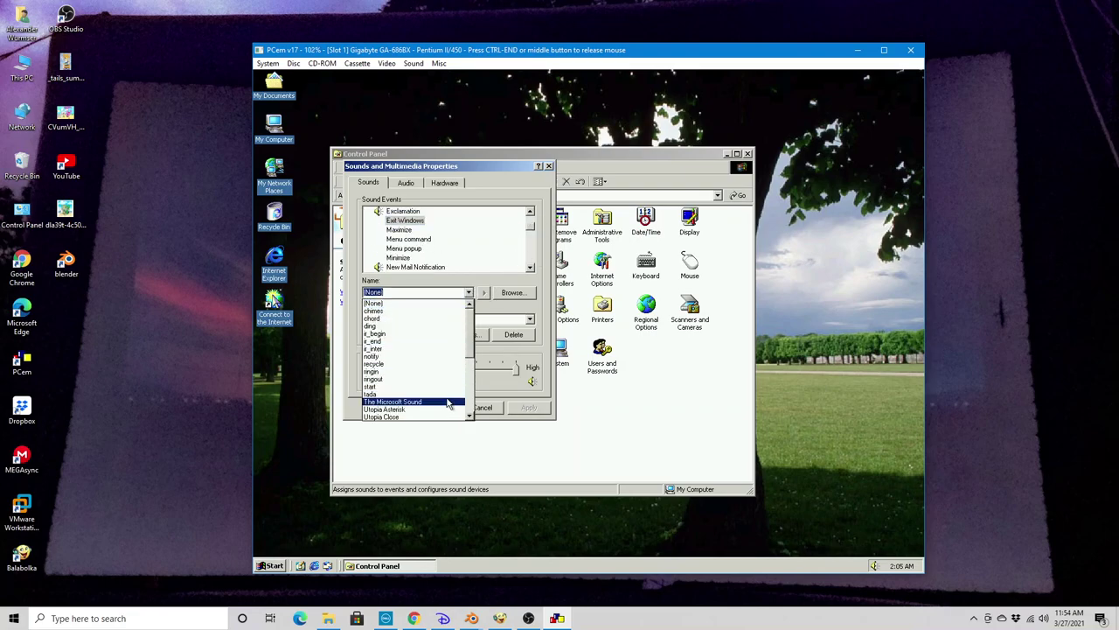
scroll(455, 385, "down", 6)
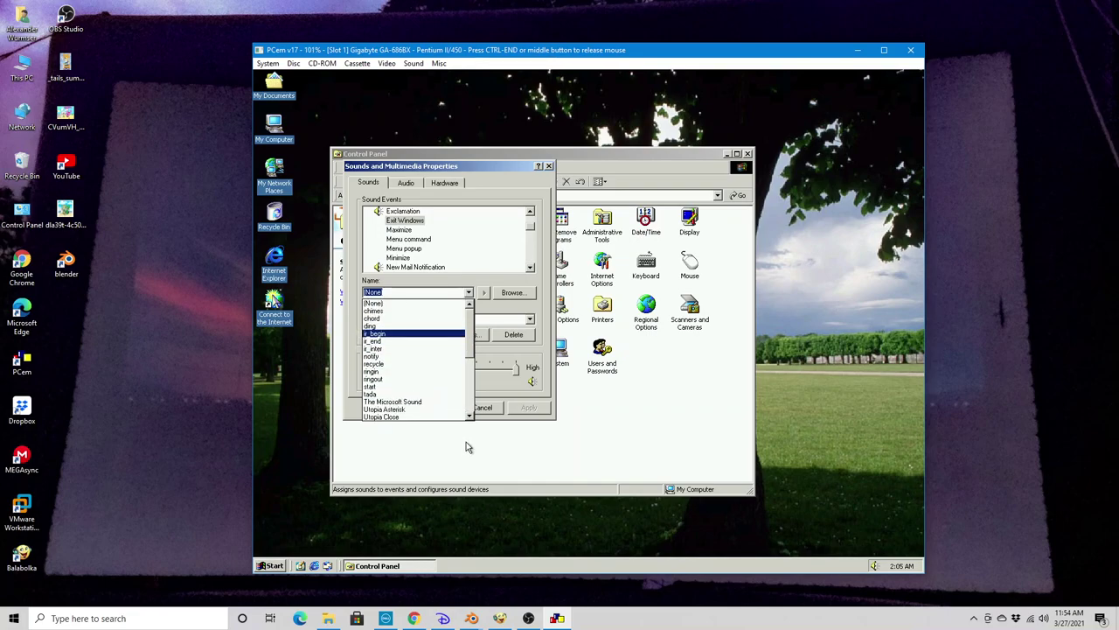
left_click(445, 410)
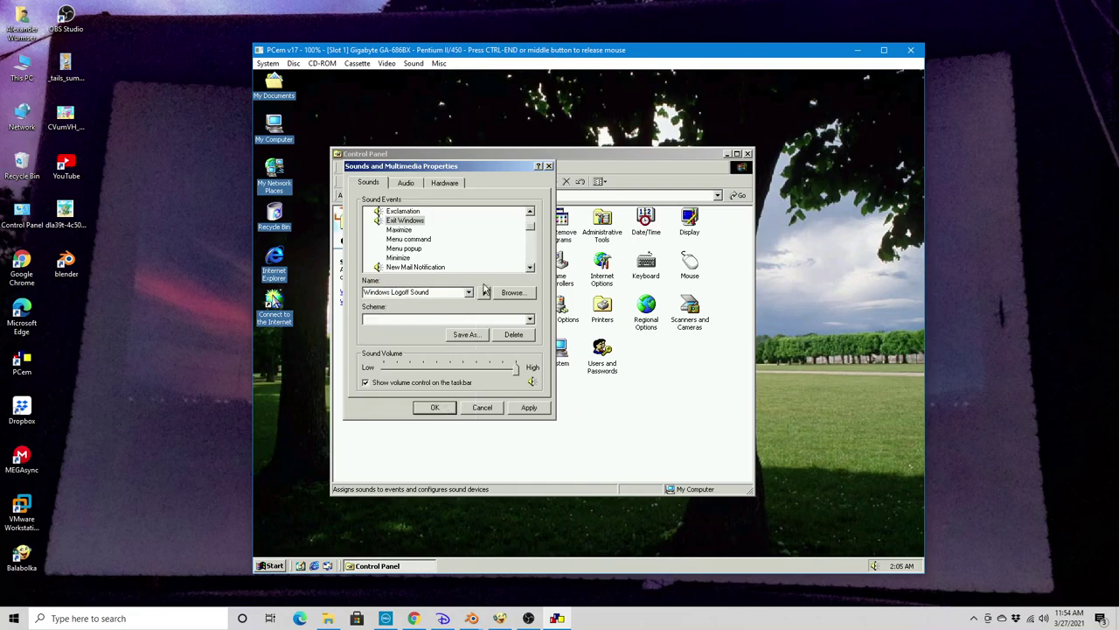
Preview the New Mail Notification, Question and Start Windows (Windows Logon) sounds
left_click(430, 268)
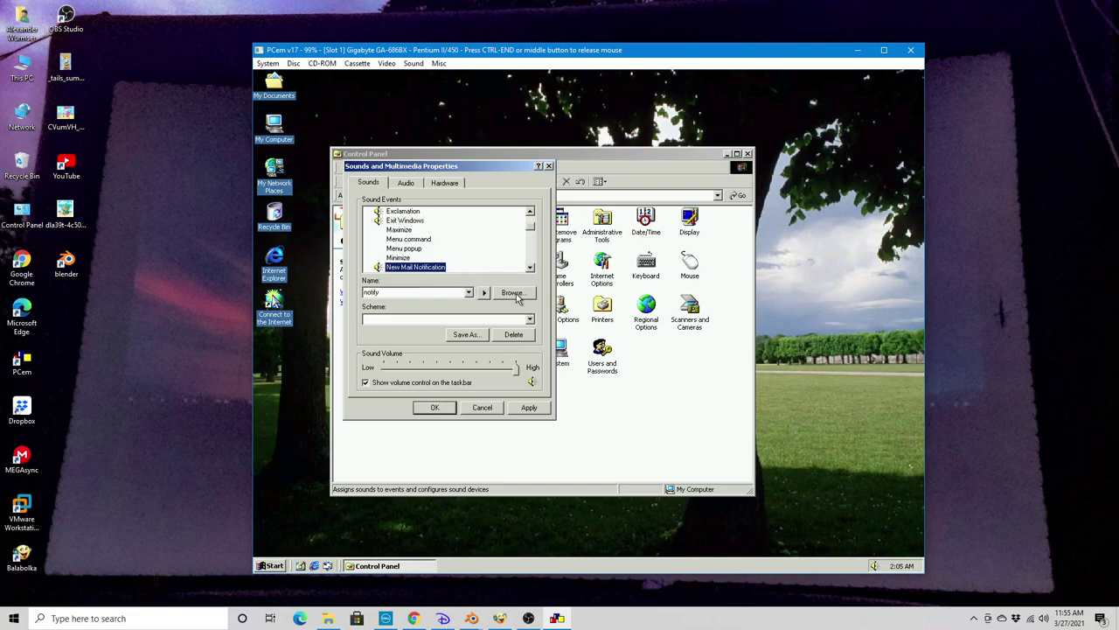
left_click(483, 292)
left_click_drag(530, 269, 530, 271)
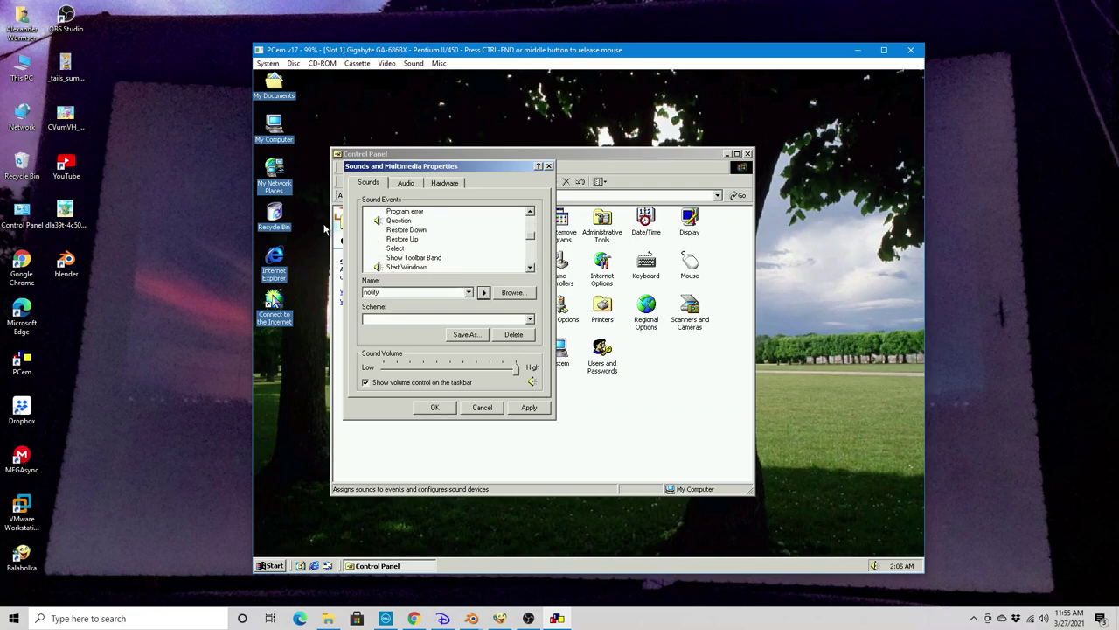
left_click(399, 221)
left_click(484, 294)
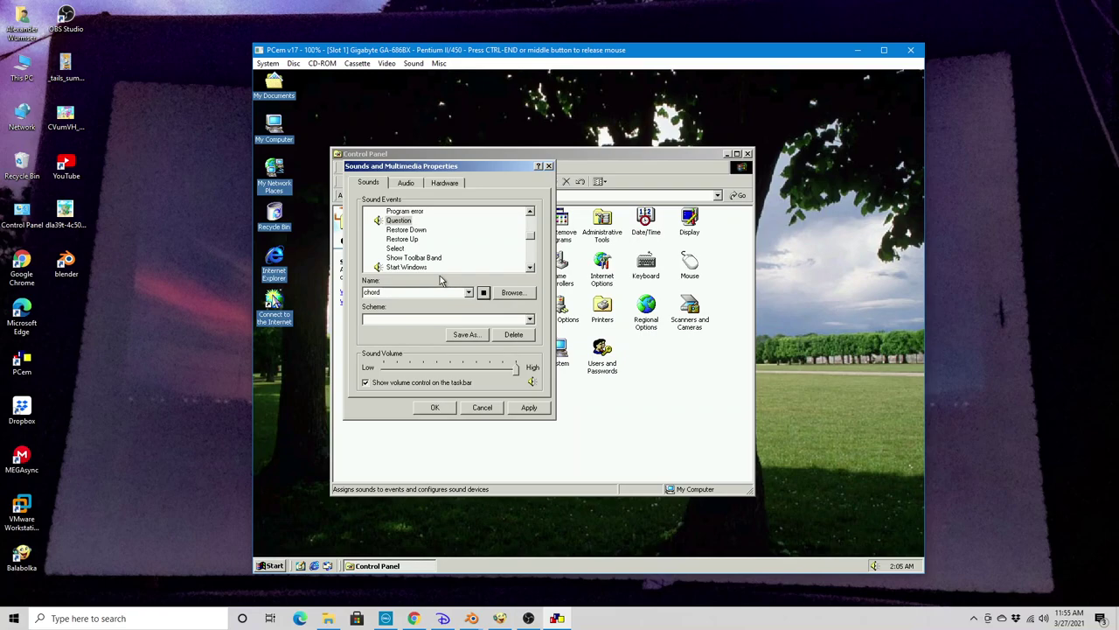
left_click(421, 267)
left_click(482, 295)
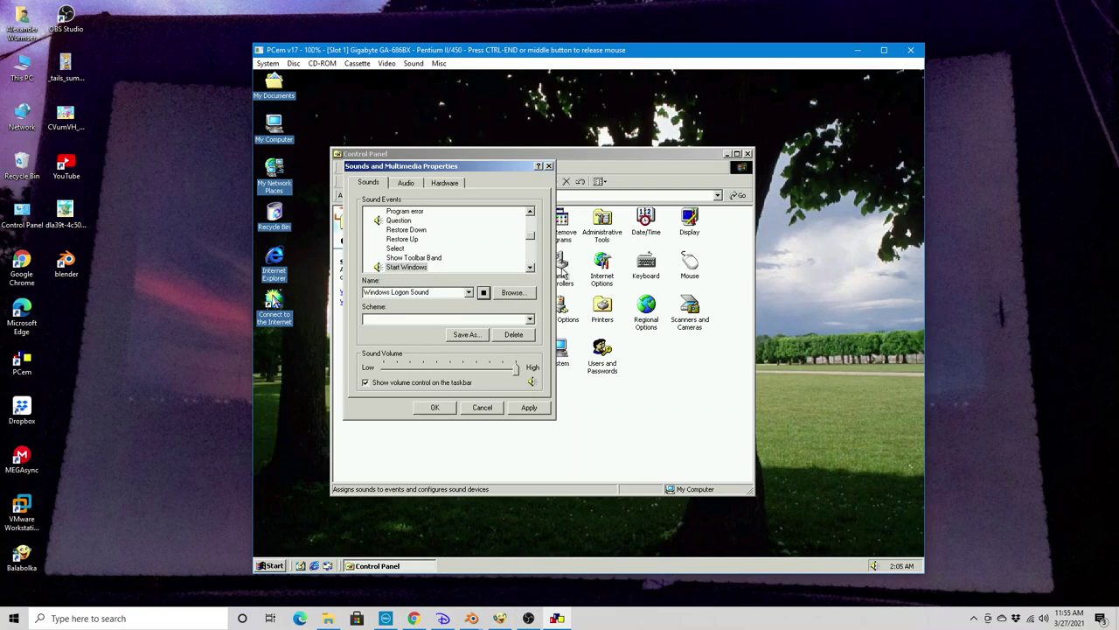
Assign the recycle sound to Empty Recycle Bin and preview it
left_click(530, 267)
left_click(530, 268)
left_click(531, 268)
left_click(531, 269)
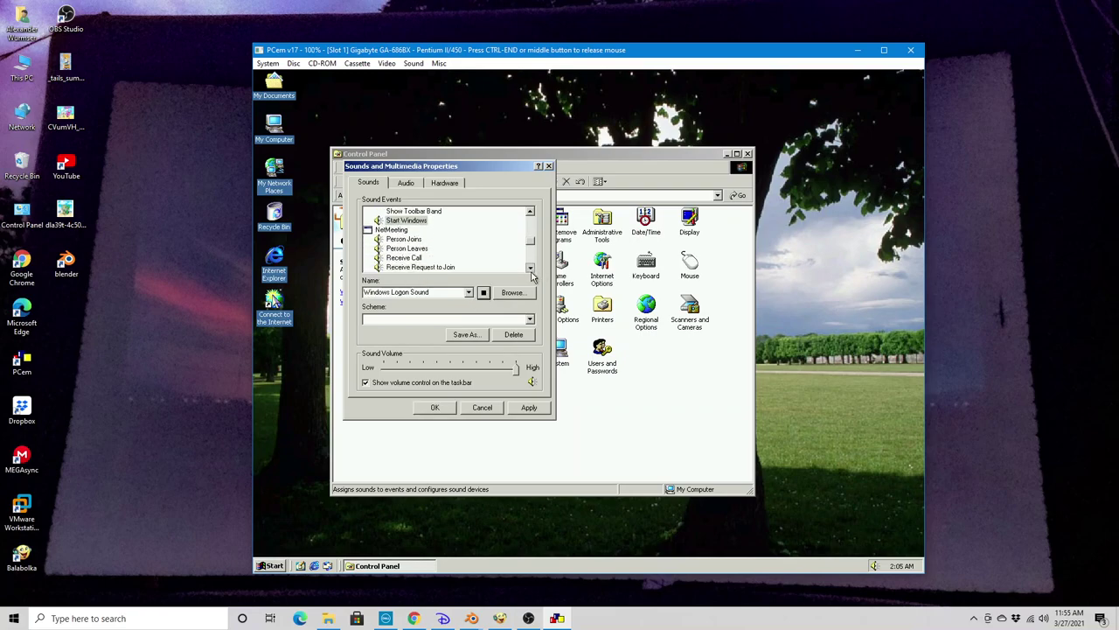
left_click(531, 268)
left_click(531, 269)
left_click(531, 269)
left_click(531, 269)
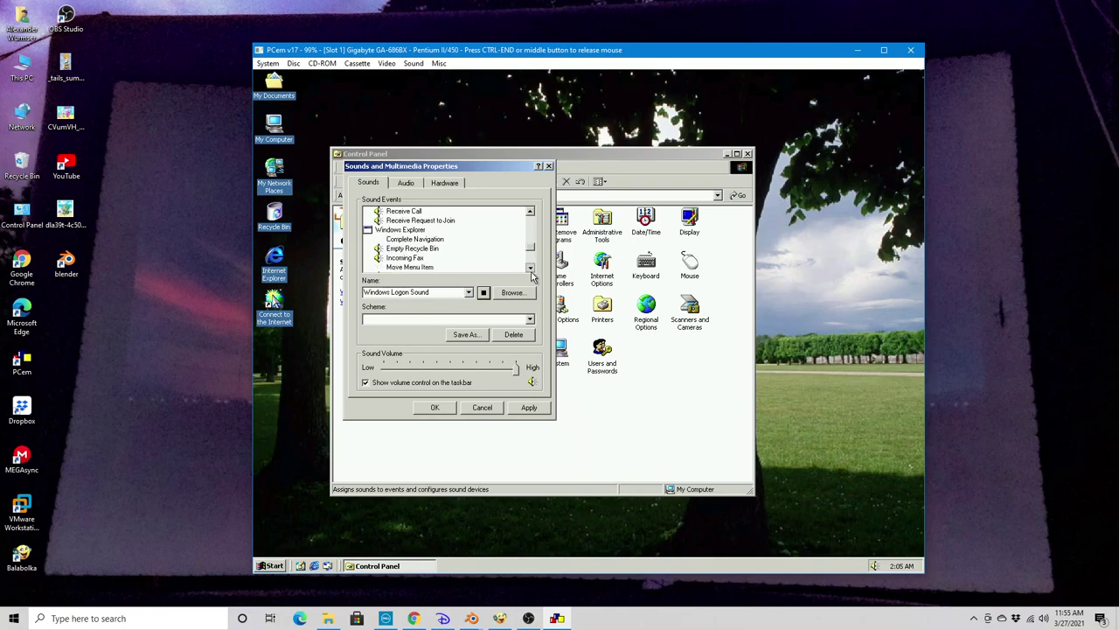
left_click(404, 250)
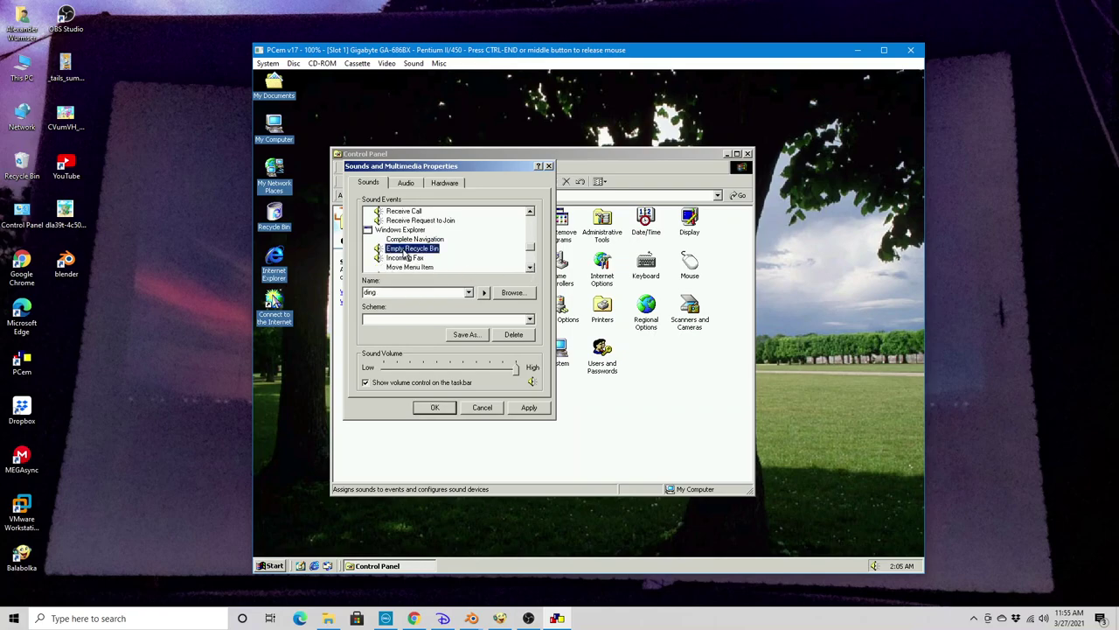
left_click(468, 294)
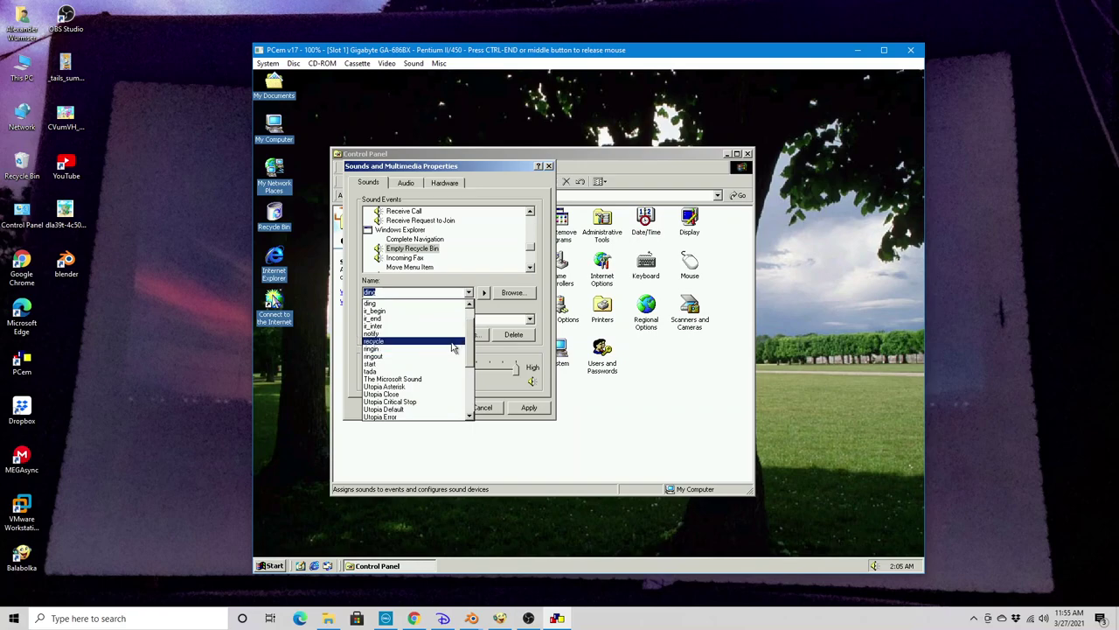
left_click(451, 338)
left_click(484, 293)
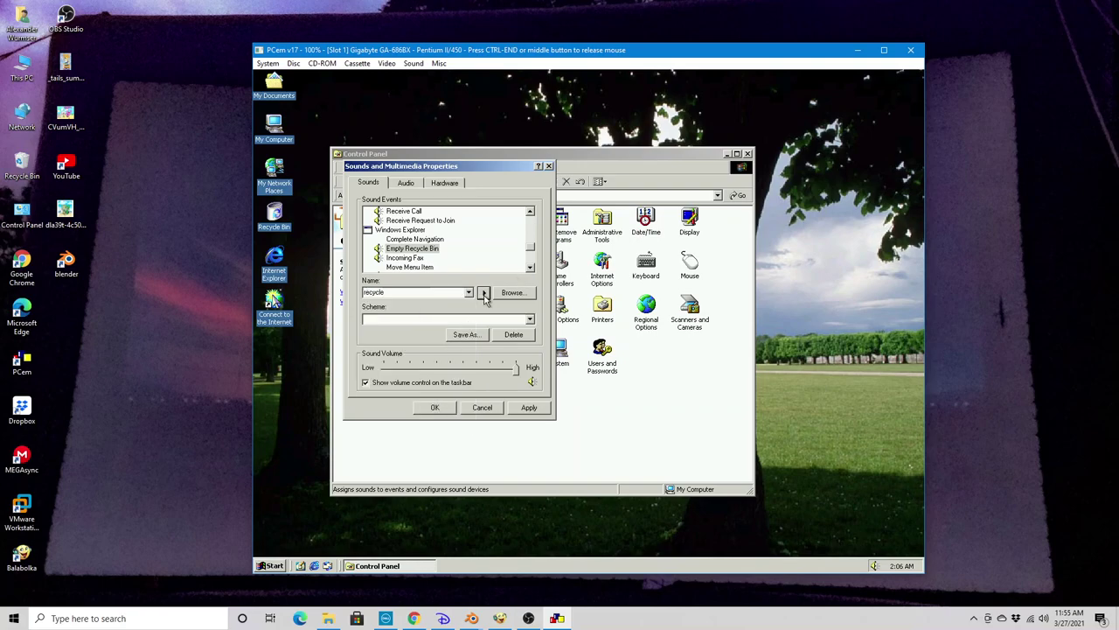
Preview the ringin sound for Incoming Fax and the start sound for Start Navigation
left_click(422, 258)
left_click(487, 296)
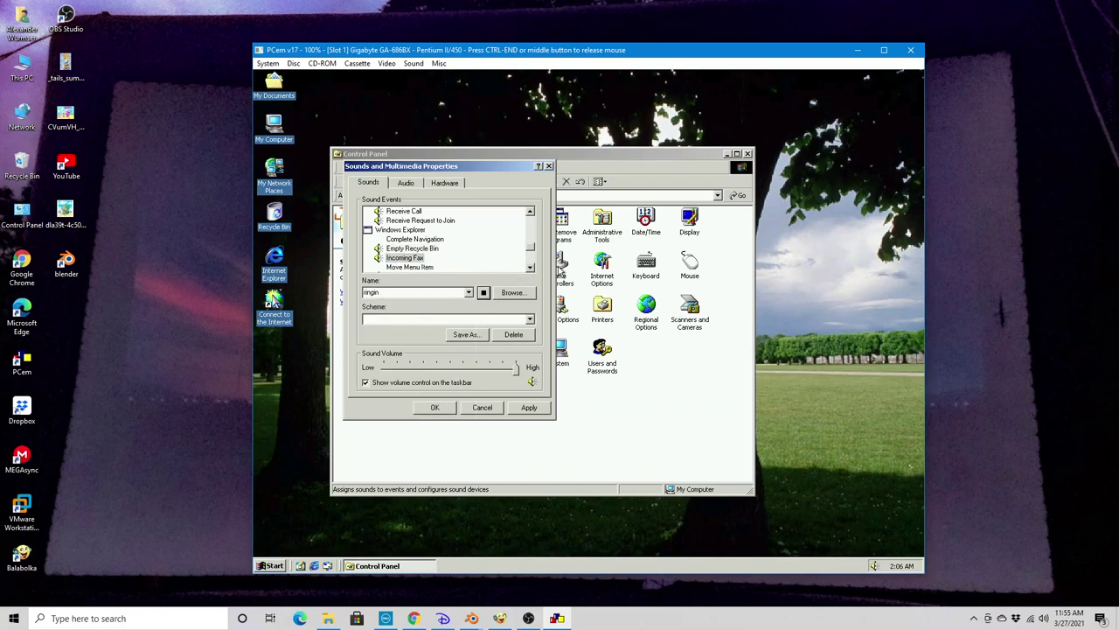
scroll(535, 262, "down", 2)
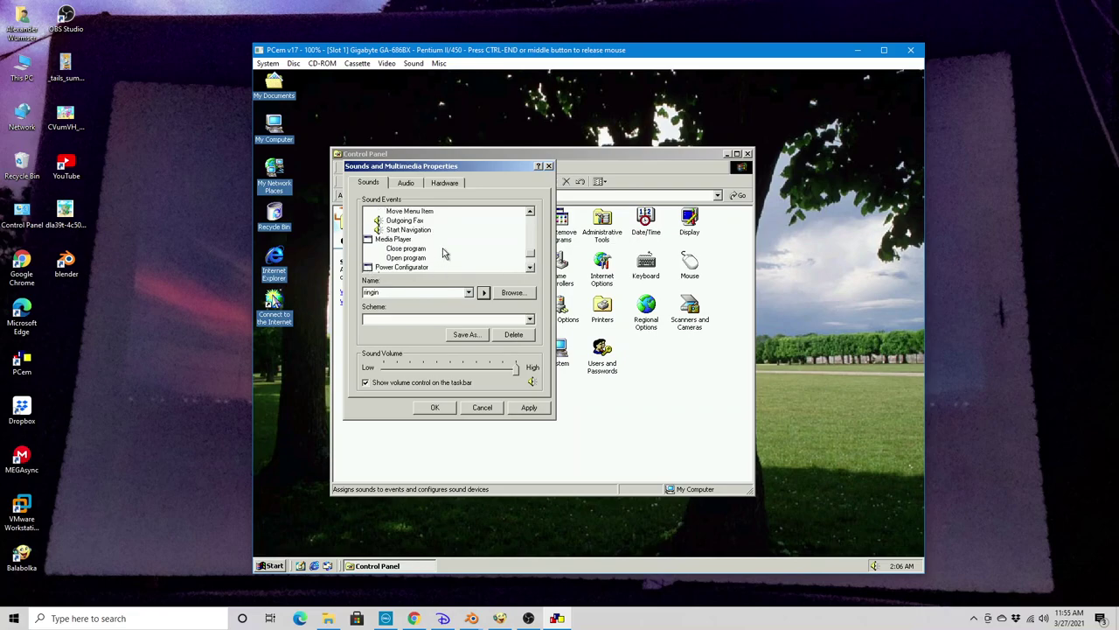
left_click(402, 222)
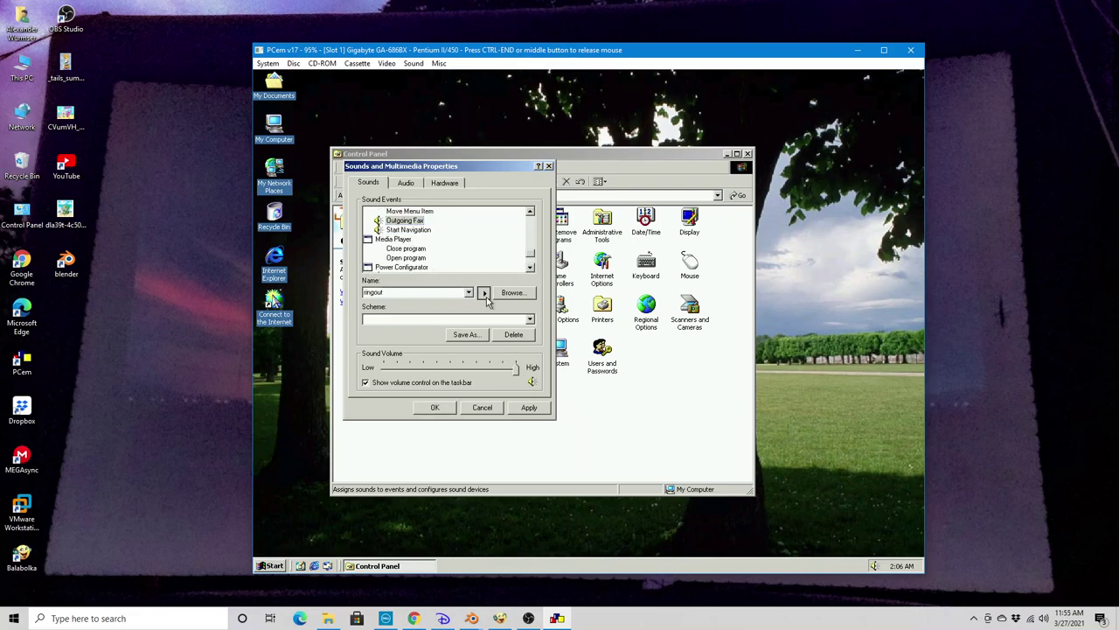
left_click(418, 230)
left_click(485, 296)
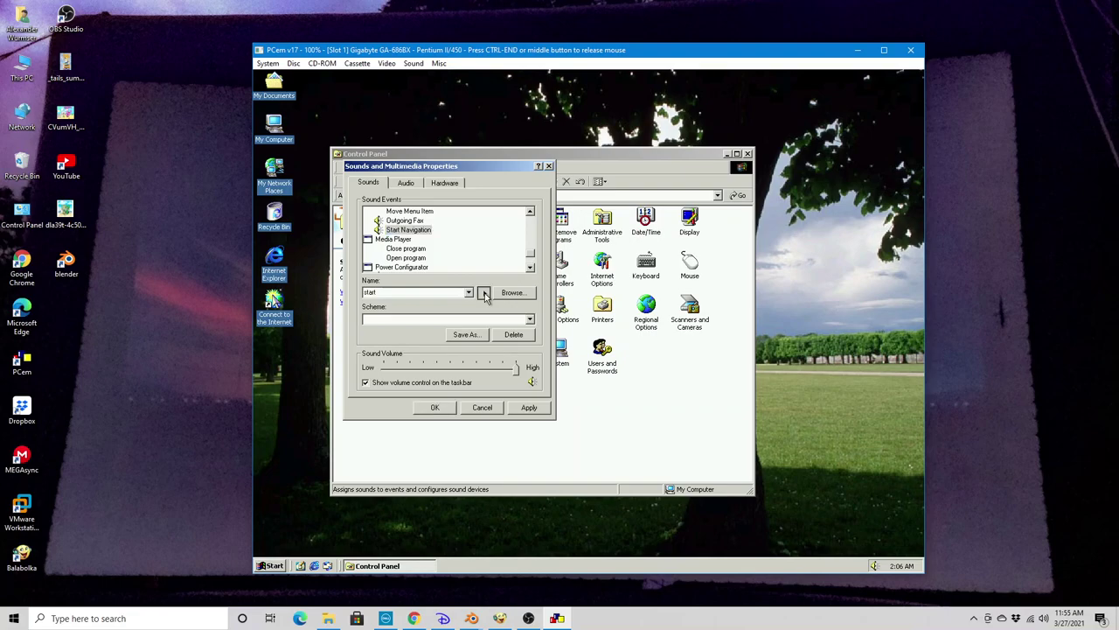
left_click(530, 268)
left_click(530, 268)
left_click(530, 269)
left_click(530, 268)
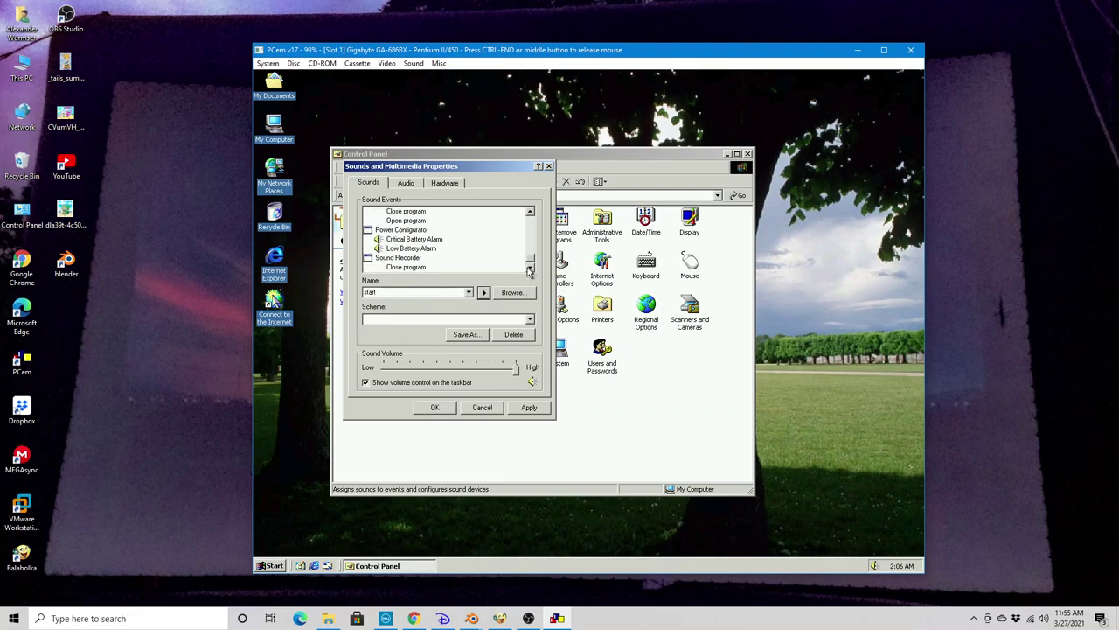
left_click(529, 267)
Preview the Critical and Low Battery Alarm sounds, then cancel without saving changes
left_click(413, 229)
left_click(483, 292)
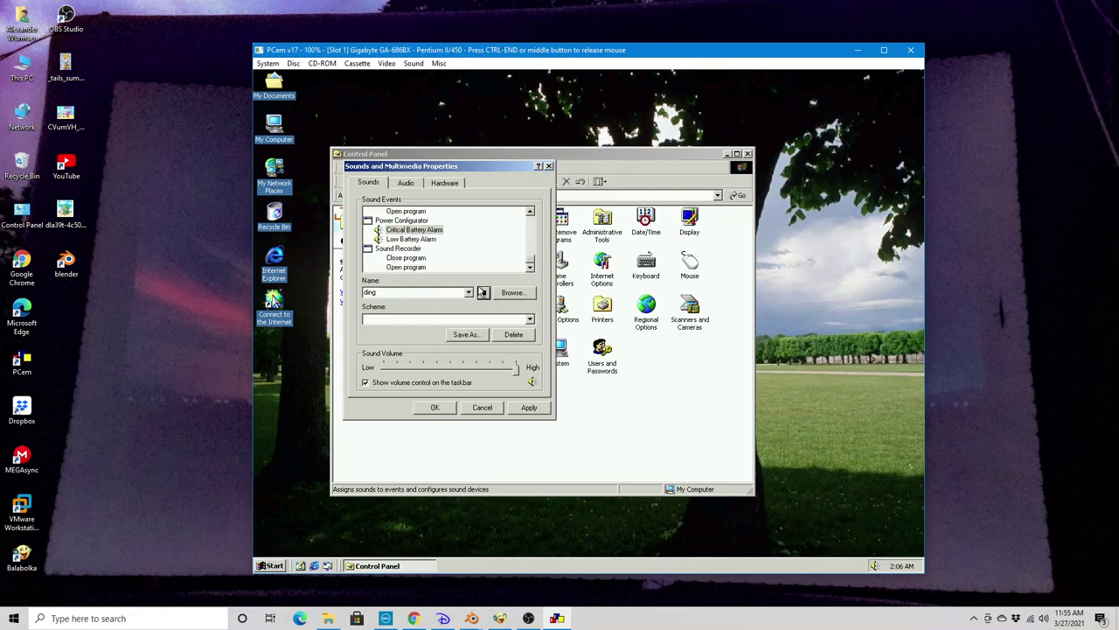
left_click(418, 239)
left_click(484, 292)
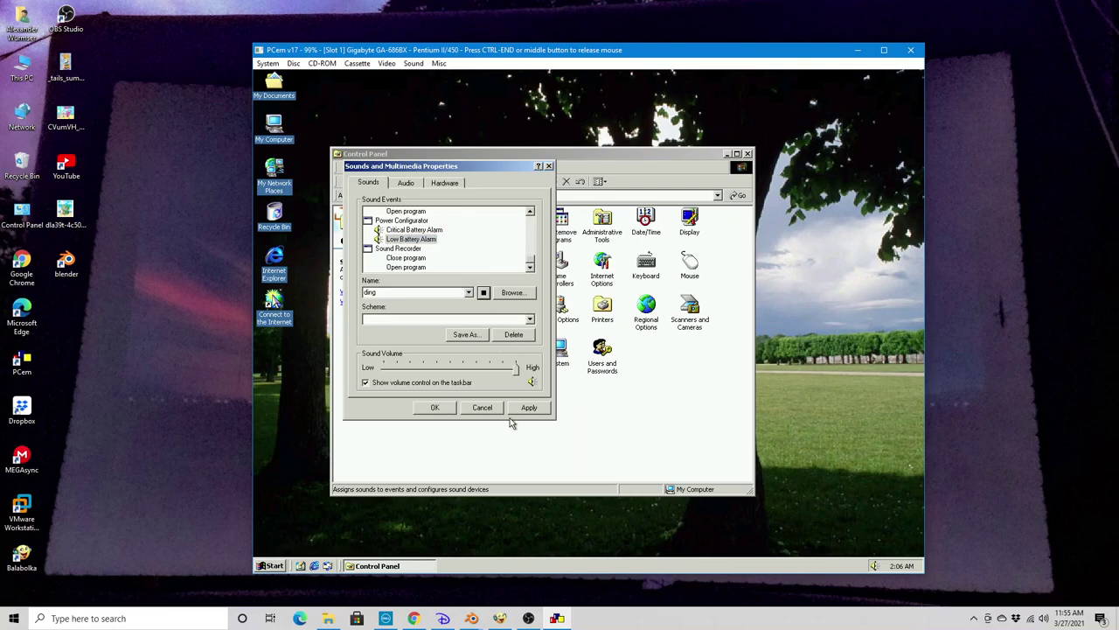
left_click(483, 408)
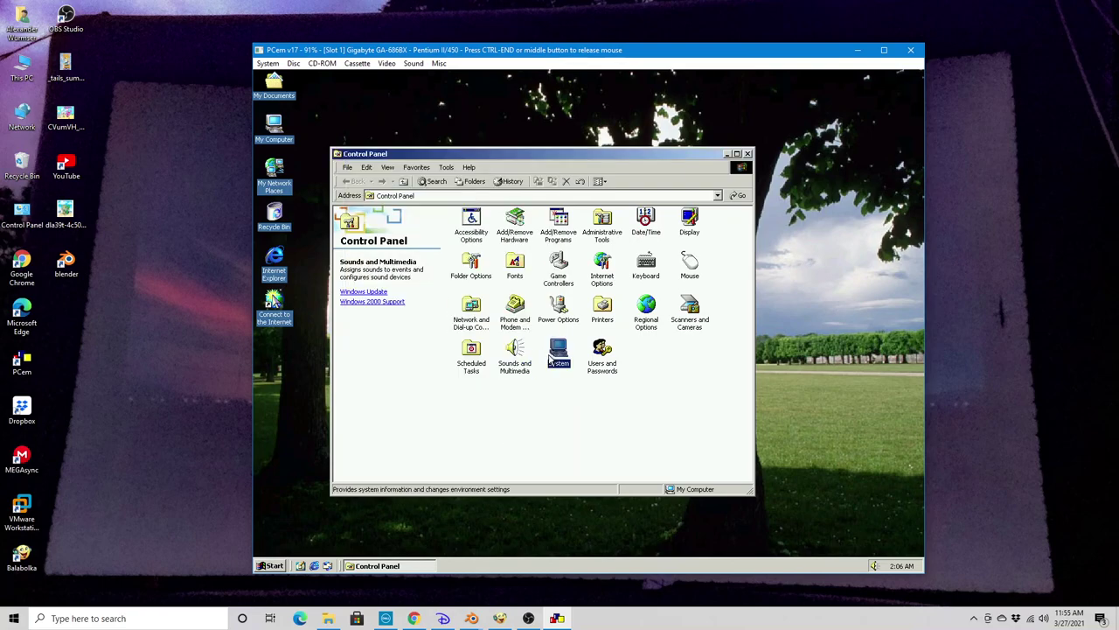
Confirm System Properties shows Windows 2000 version 5.00.2202, then close Control Panel
double_click(557, 354)
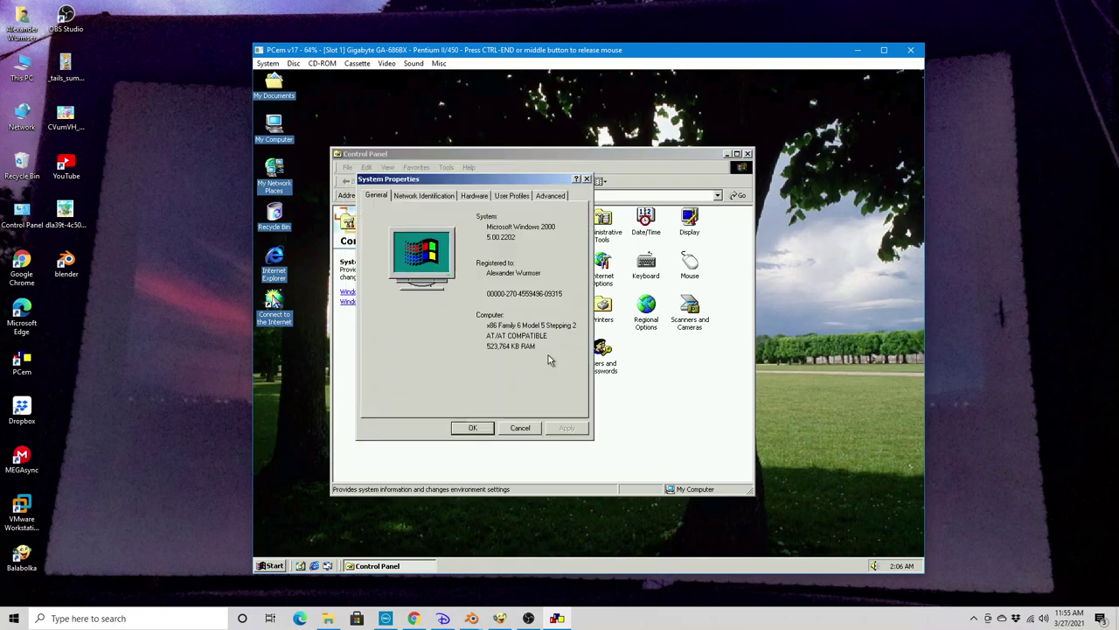
left_click(519, 428)
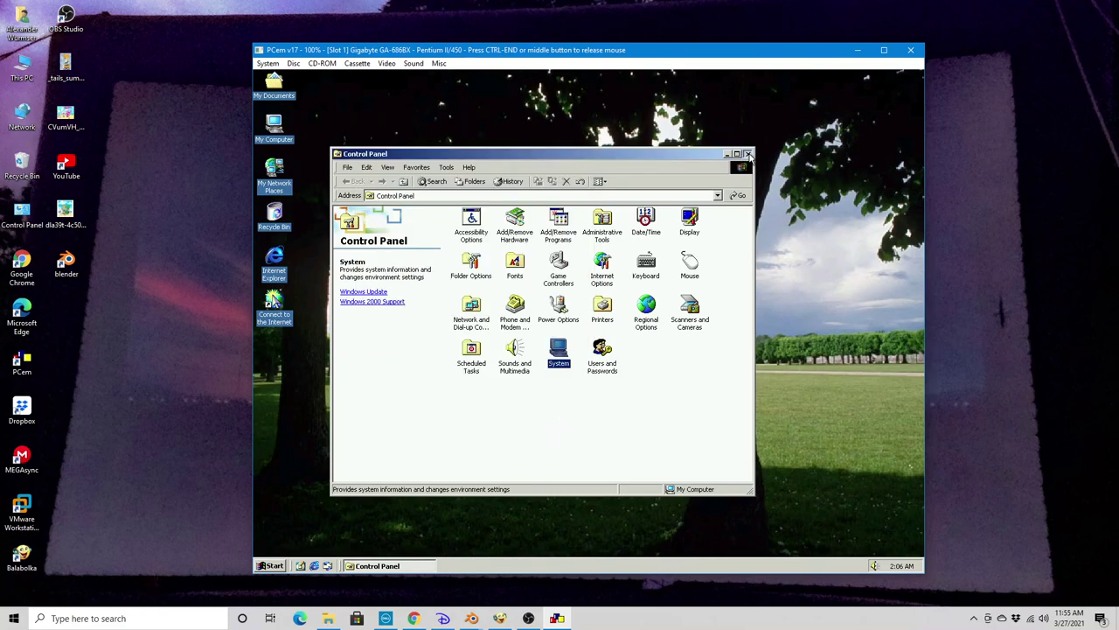
left_click(748, 154)
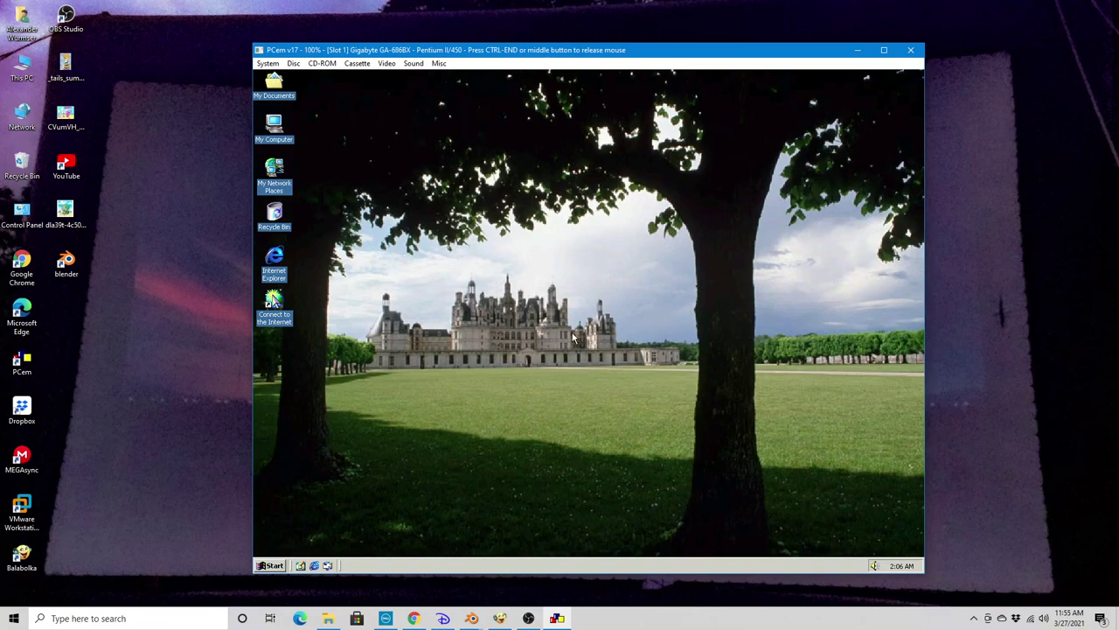
Launch Notepad by entering notepad in the Start menu's Run box
left_click(262, 567)
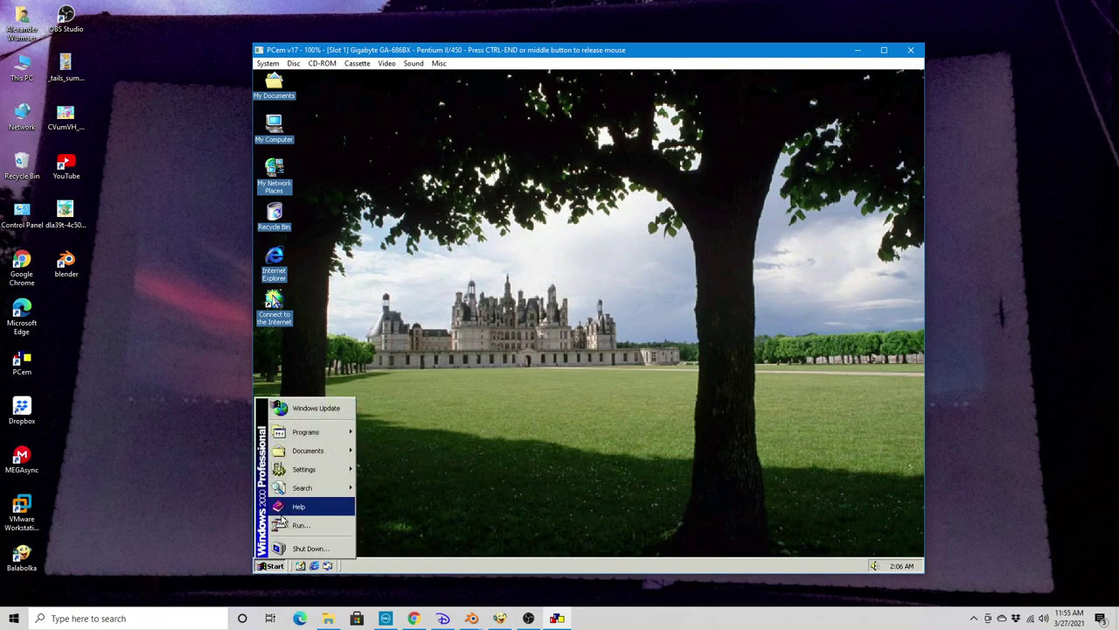
left_click(297, 519)
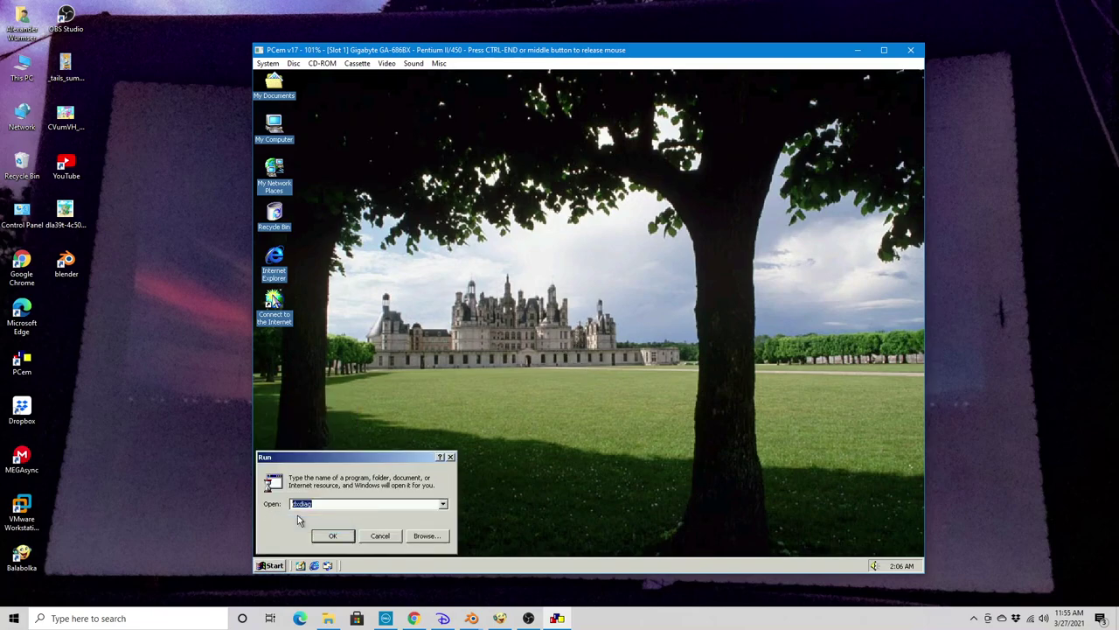
type("notepad")
key("Return")
Type 'Whistler Upgrade Path' with '2202' on the line below
type("whistler up")
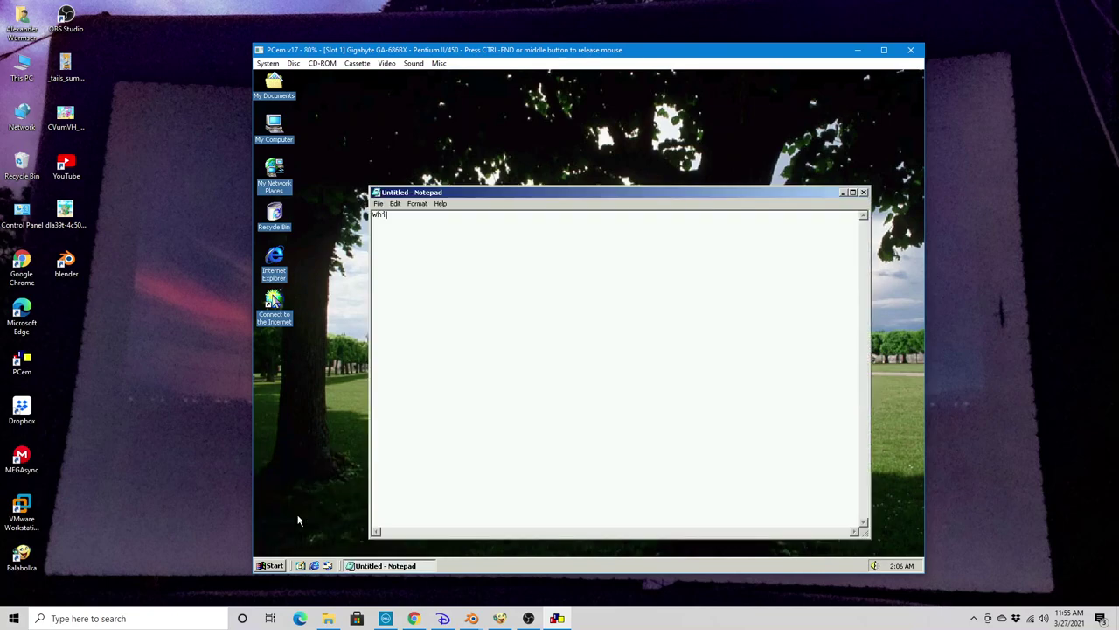
type("grade Path")
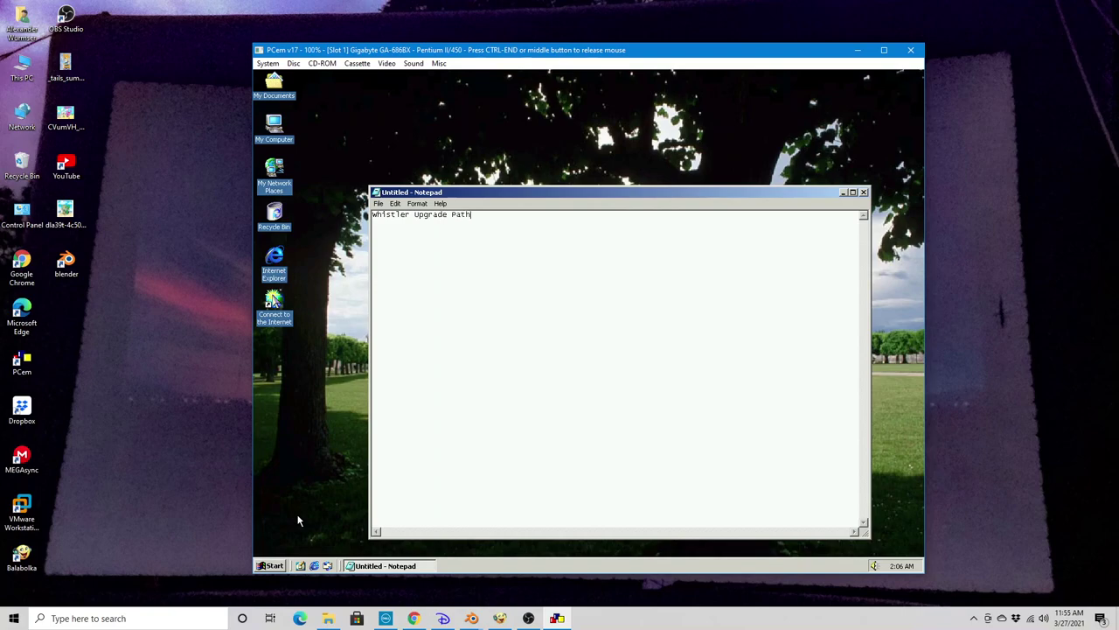
key("Return")
type("2202")
left_click(378, 203)
mouse_move(395, 203)
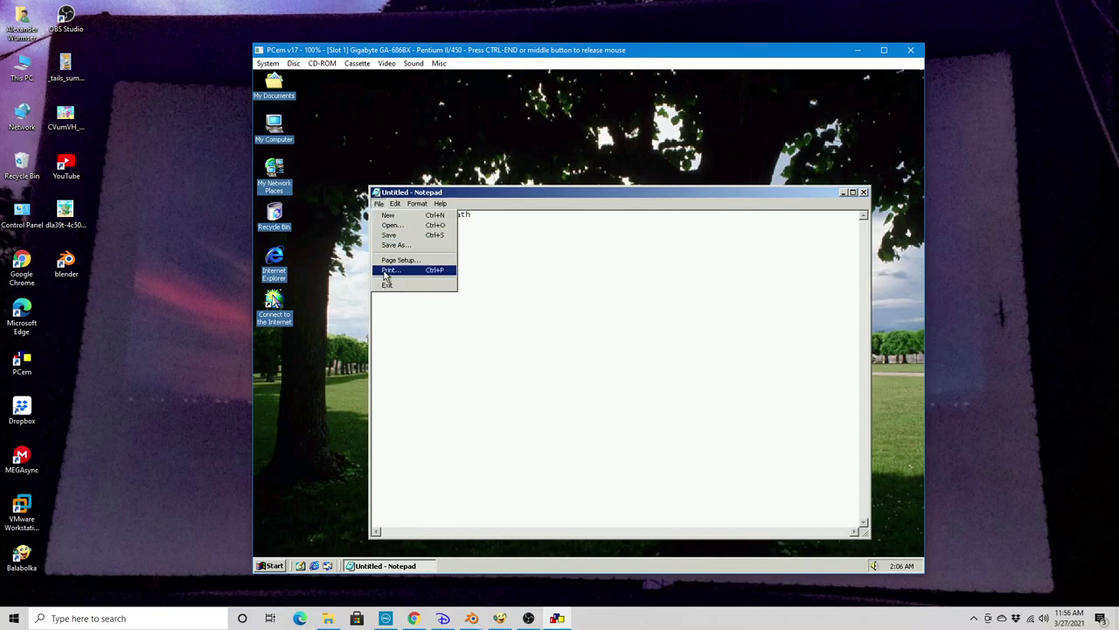
Save the note as 'Whistler Upgrade Path', close Notepad, and release the mouse with Ctrl+End
left_click(415, 245)
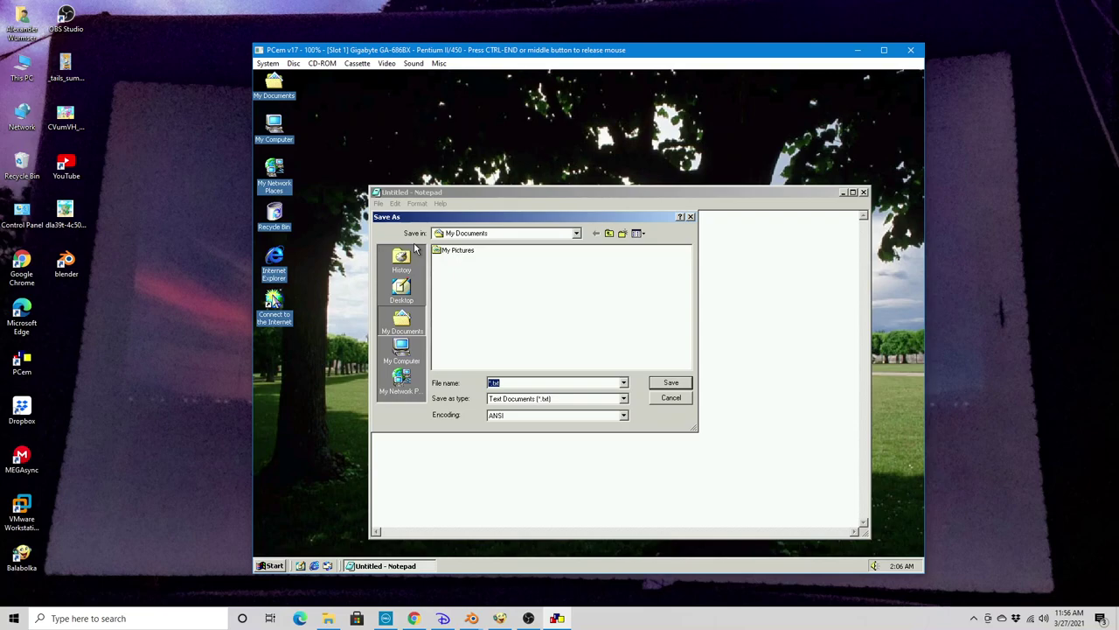
type("2")
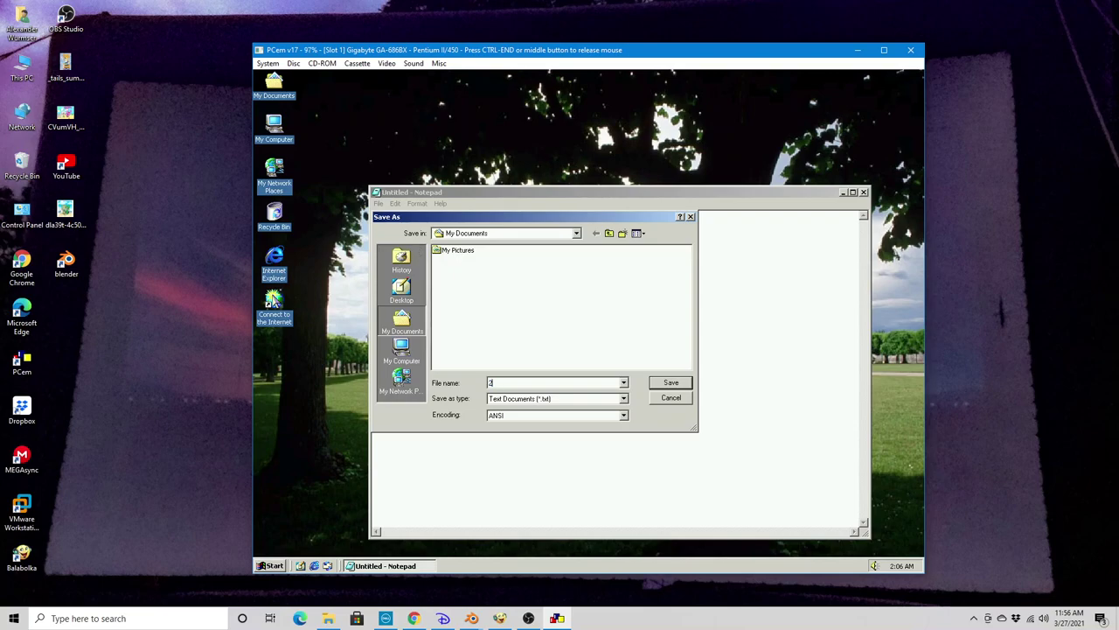
type("202")
key("BackSpace")
key("BackSpace")
key("BackSpace")
key("BackSpace")
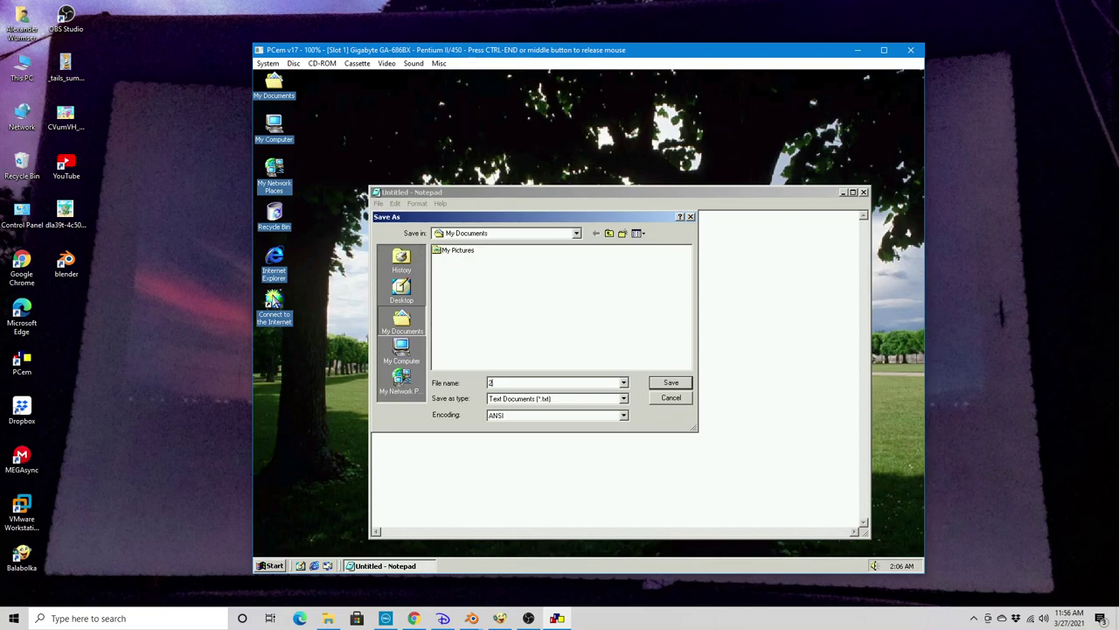
type("0histler Uprage")
key("BackSpace")
key("BackSpace")
key("BackSpace")
type("grade Path")
key("Return")
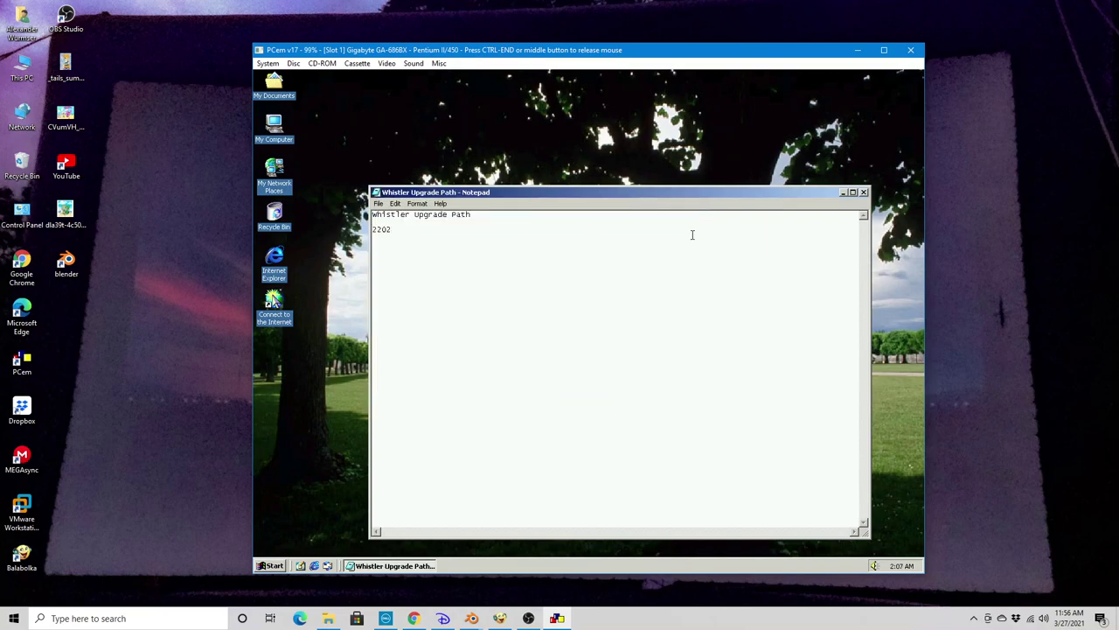
left_click(863, 193)
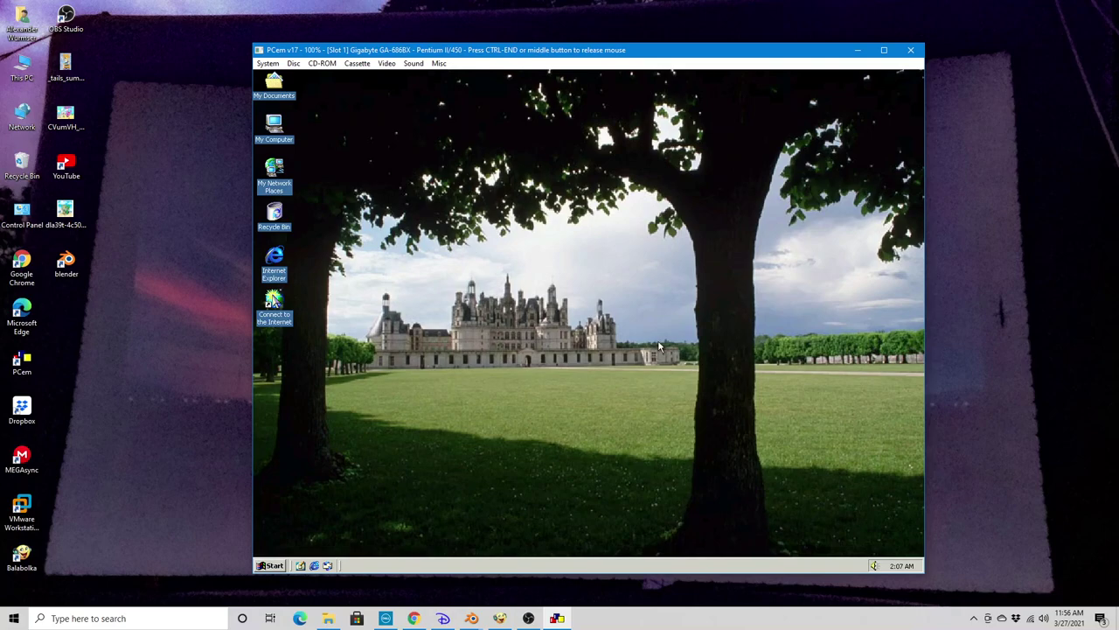
key("ctrl+End")
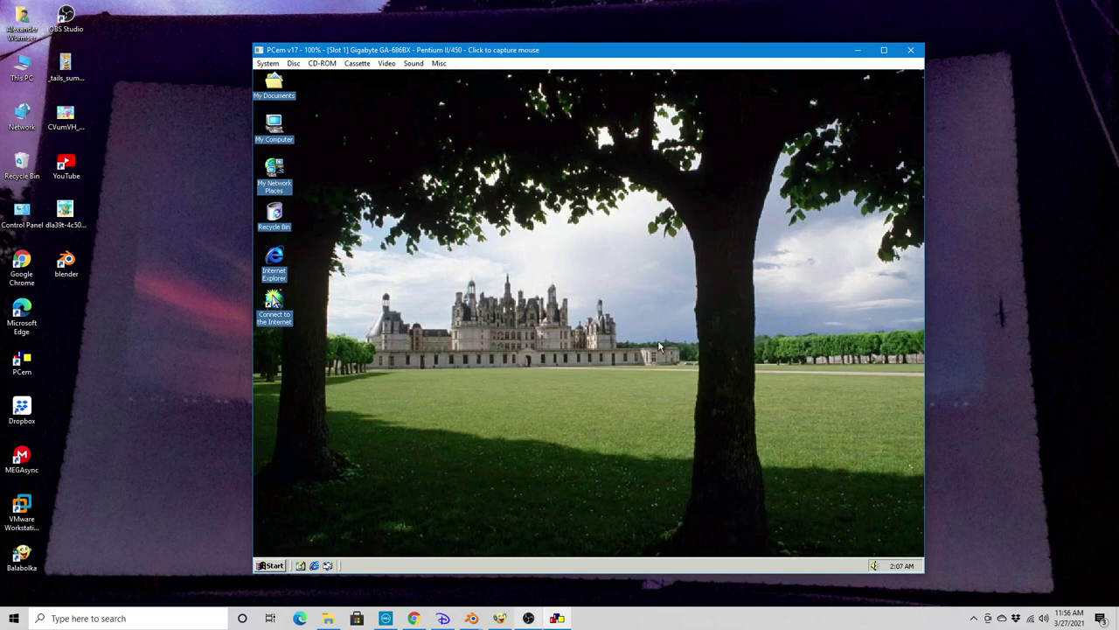